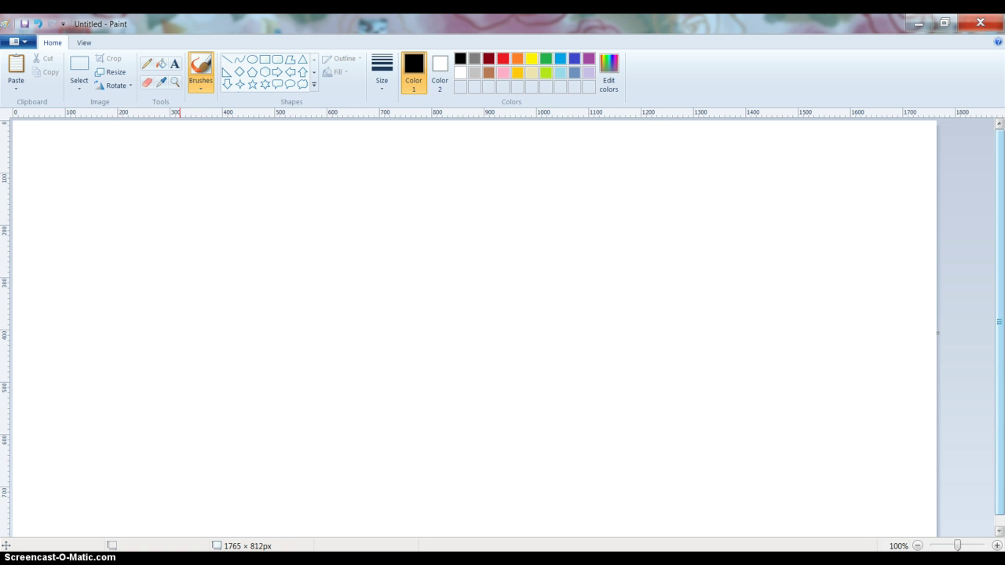
# - Paint a test brush blob and a pencil stroke, undoing each one
pyautogui.click(200, 79)
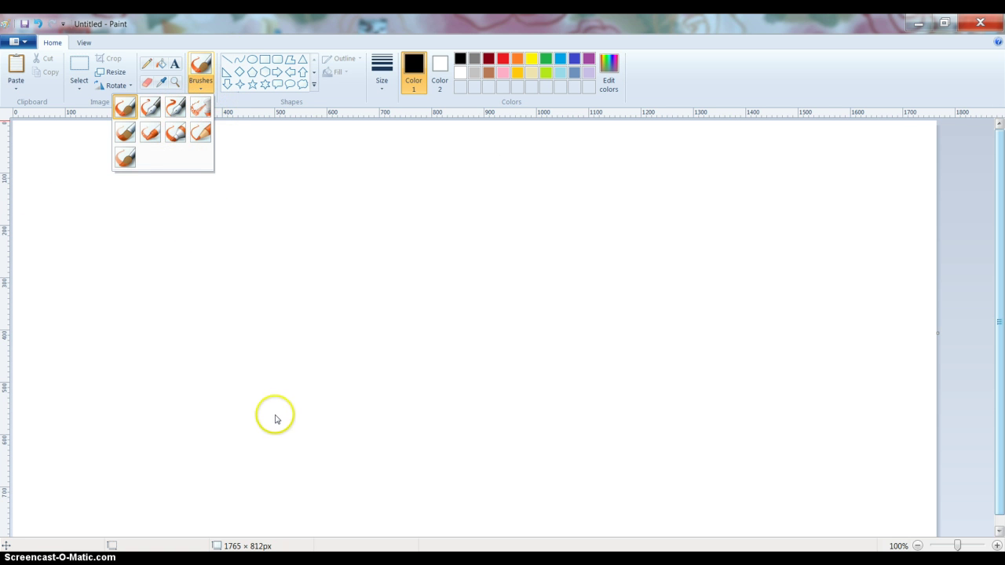
pyautogui.moveTo(275, 379)
pyautogui.mouseDown()
pyautogui.moveTo(285, 346)
pyautogui.moveTo(262, 351)
pyautogui.moveTo(285, 359)
pyautogui.mouseUp()
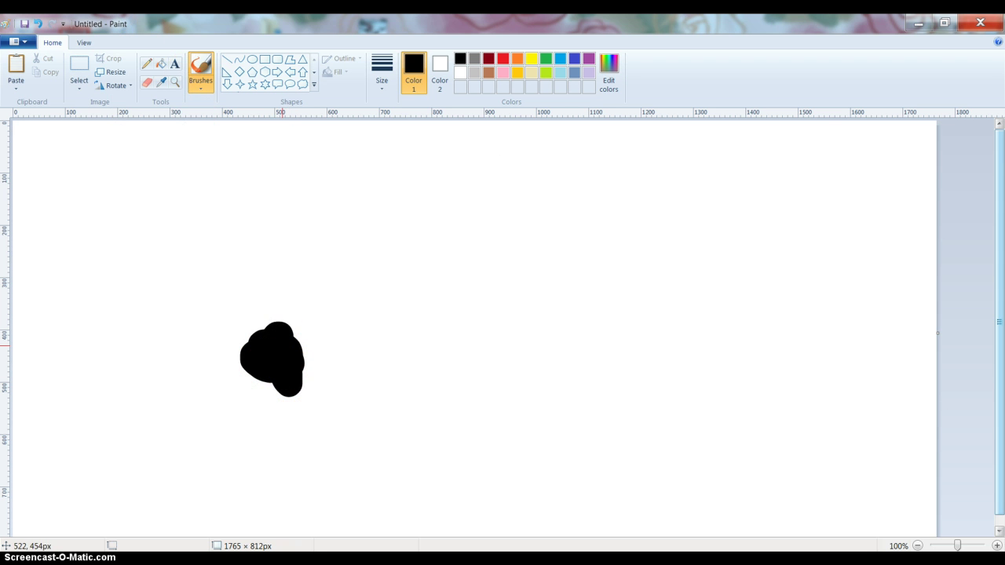
pyautogui.click(38, 25)
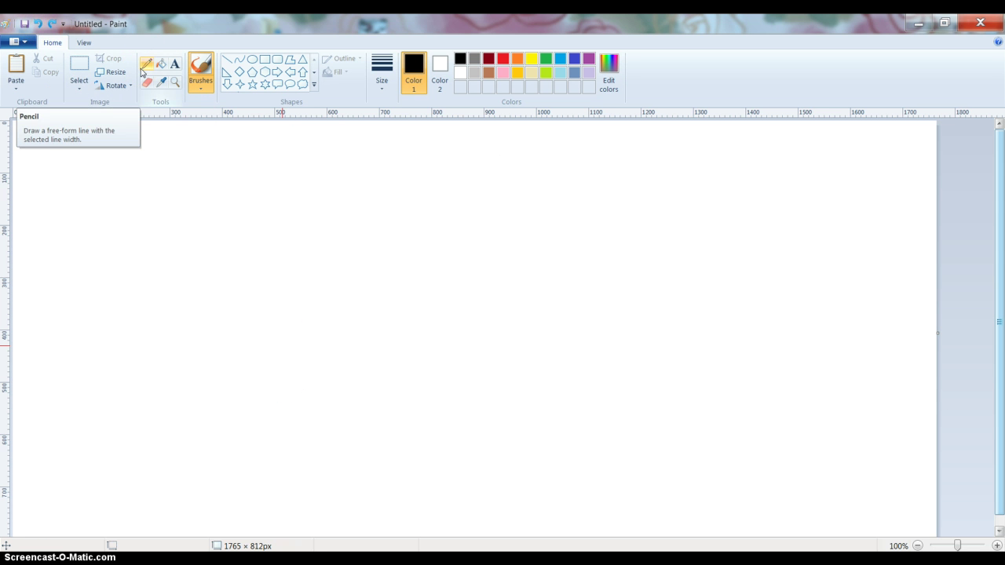
pyautogui.click(136, 76)
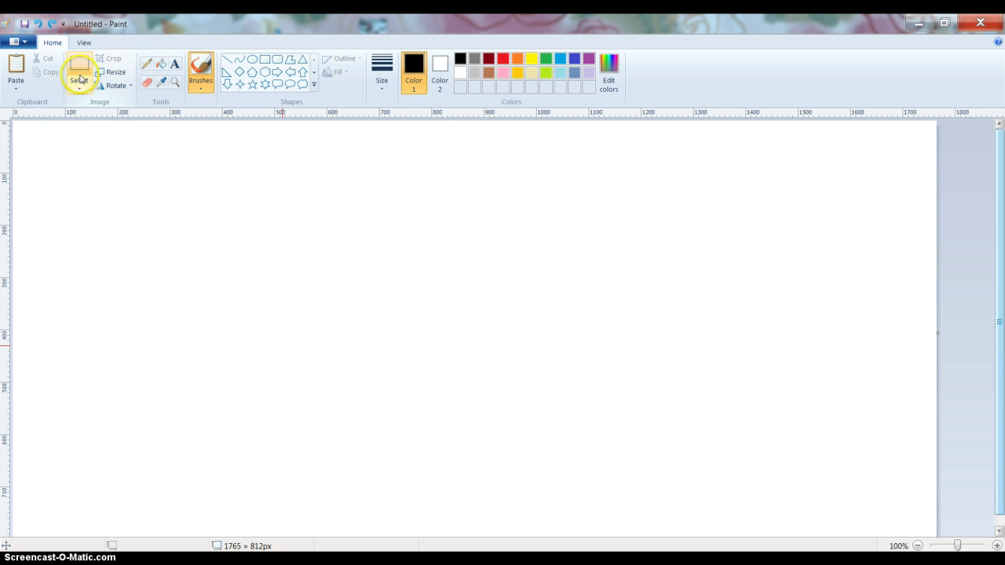
pyautogui.click(148, 64)
pyautogui.moveTo(208, 217)
pyautogui.mouseDown()
pyautogui.moveTo(212, 251)
pyautogui.moveTo(233, 237)
pyautogui.moveTo(233, 265)
pyautogui.mouseUp()
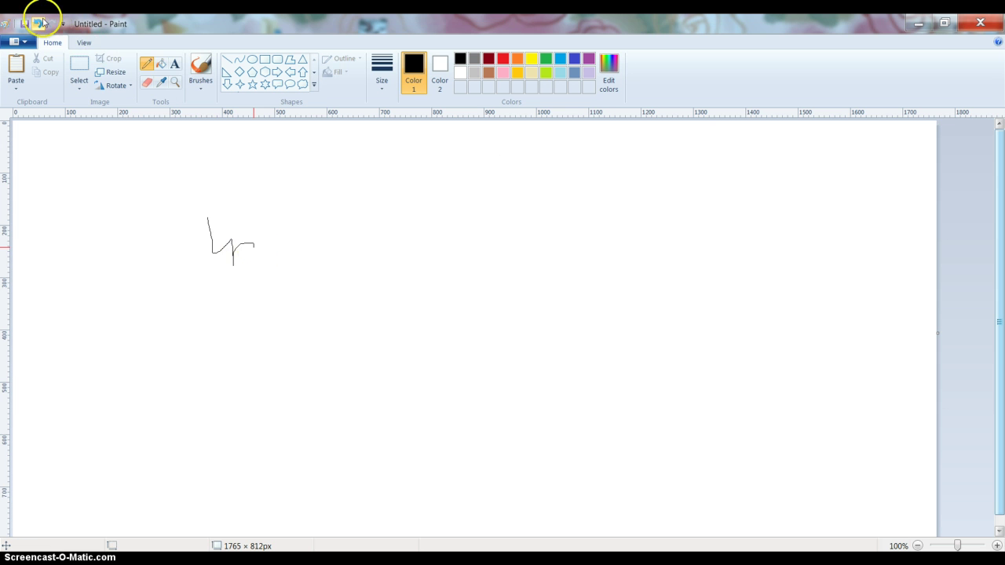
pyautogui.click(37, 24)
# - Fill the whole canvas black, then undo the fill
pyautogui.click(161, 63)
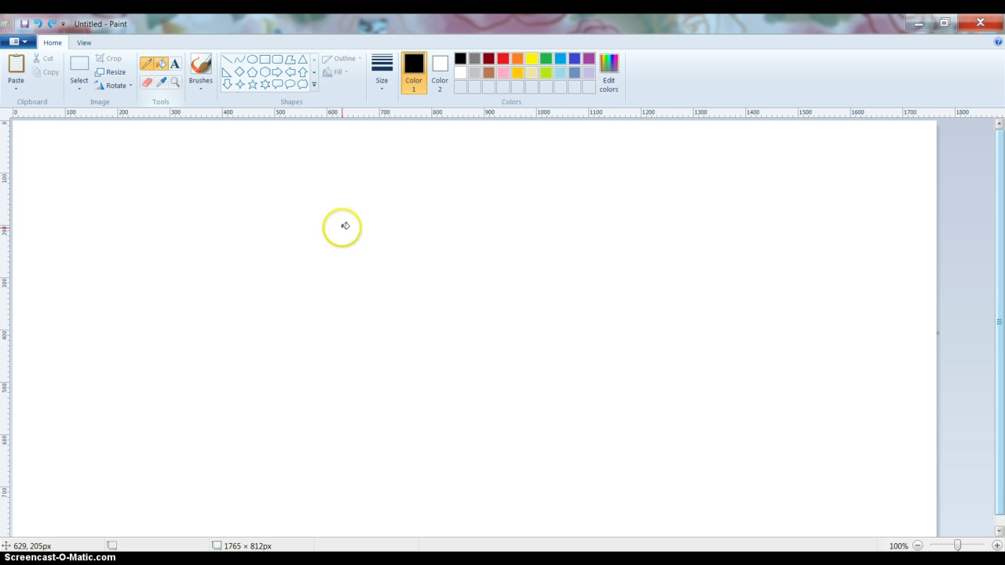
pyautogui.click(342, 227)
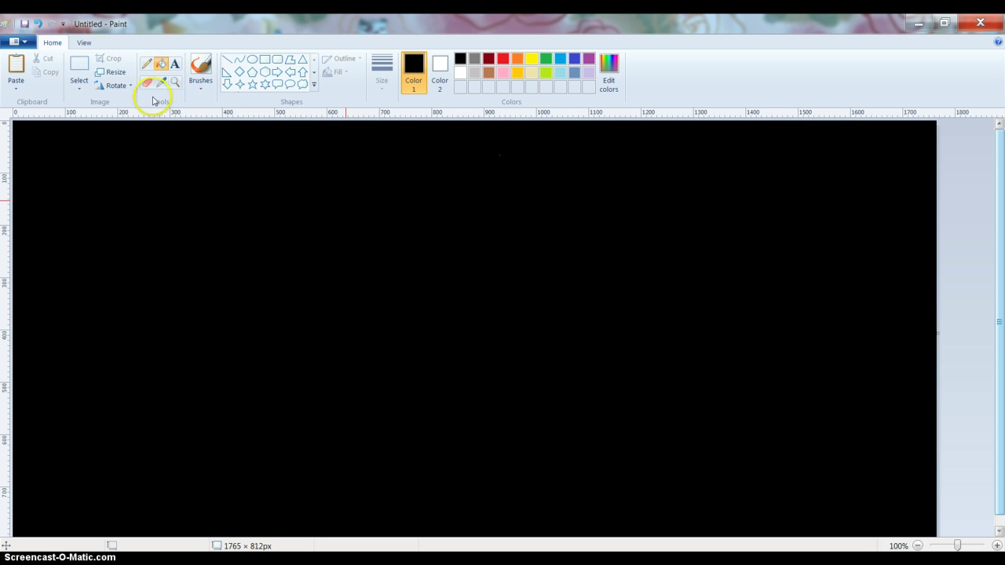
pyautogui.click(37, 24)
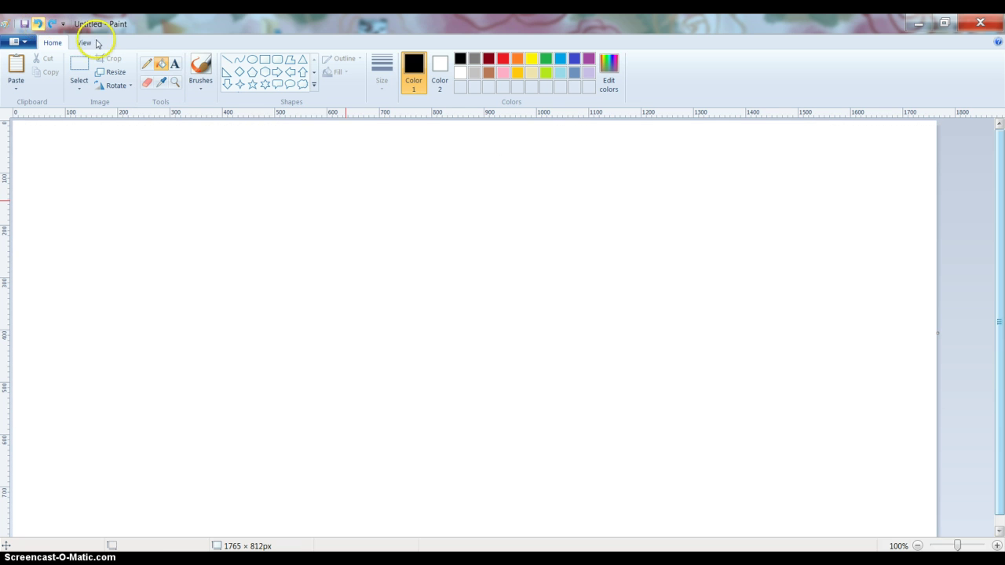
# - Drag out a large text box across the canvas
pyautogui.click(174, 66)
pyautogui.moveTo(144, 219); pyautogui.dragTo(658, 476)
pyautogui.moveTo(567, 559)
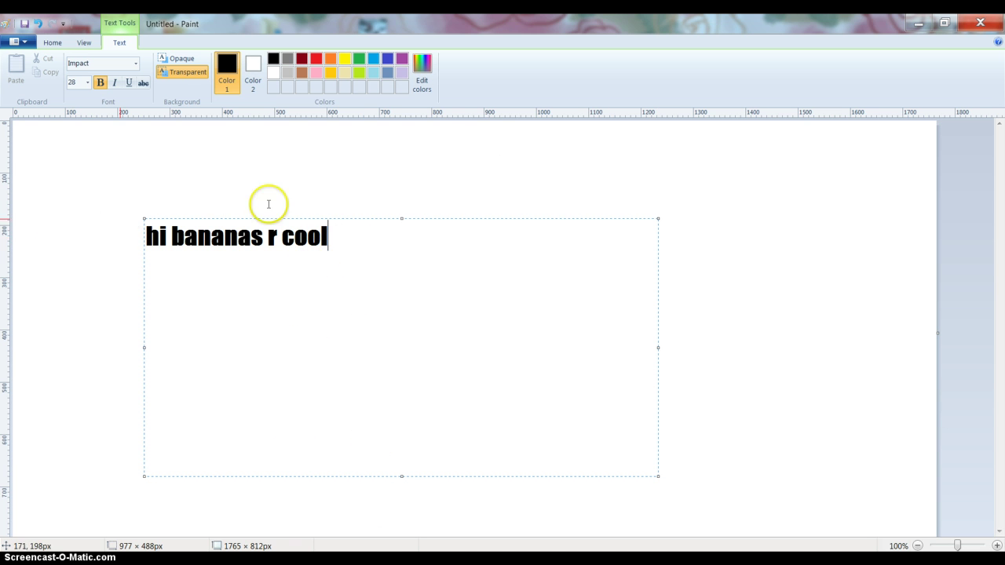
# - Delete the typed 'hi bananas r cool' text and dismiss the empty text box
pyautogui.moveTo(335, 240); pyautogui.dragTo(264, 246)
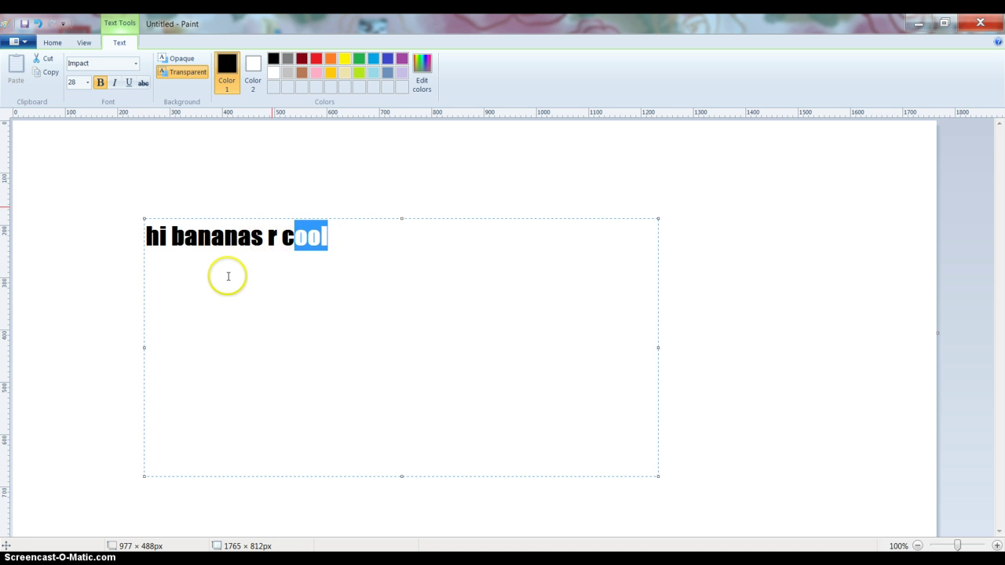
pyautogui.press('Return')
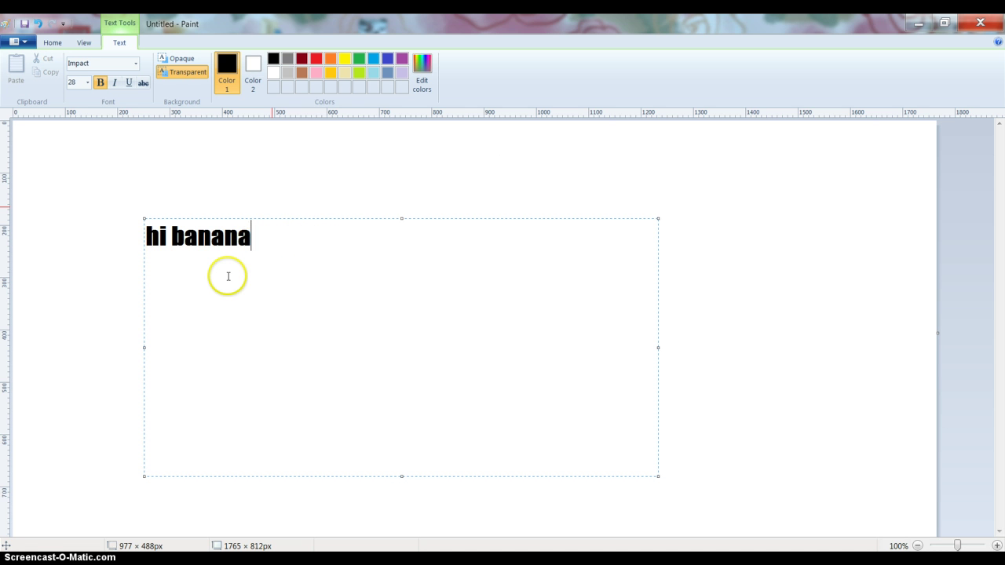
pyautogui.press('BackSpace')
pyautogui.press('BackSpace')
pyautogui.press('BackSpace')
pyautogui.press('BackSpace')
pyautogui.press('BackSpace')
pyautogui.press('BackSpace')
pyautogui.press('BackSpace')
pyautogui.press('BackSpace')
pyautogui.press('BackSpace')
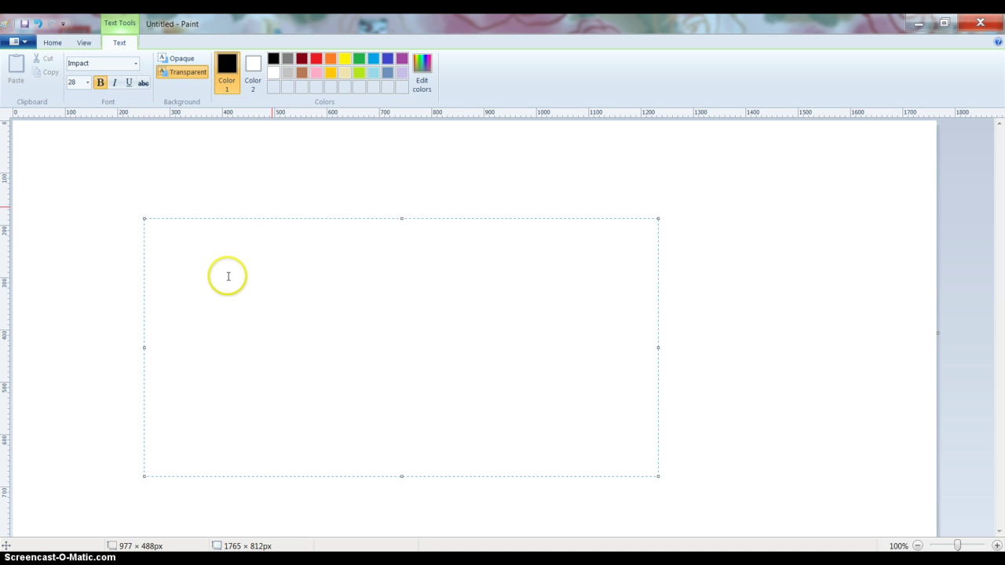
pyautogui.click(310, 150)
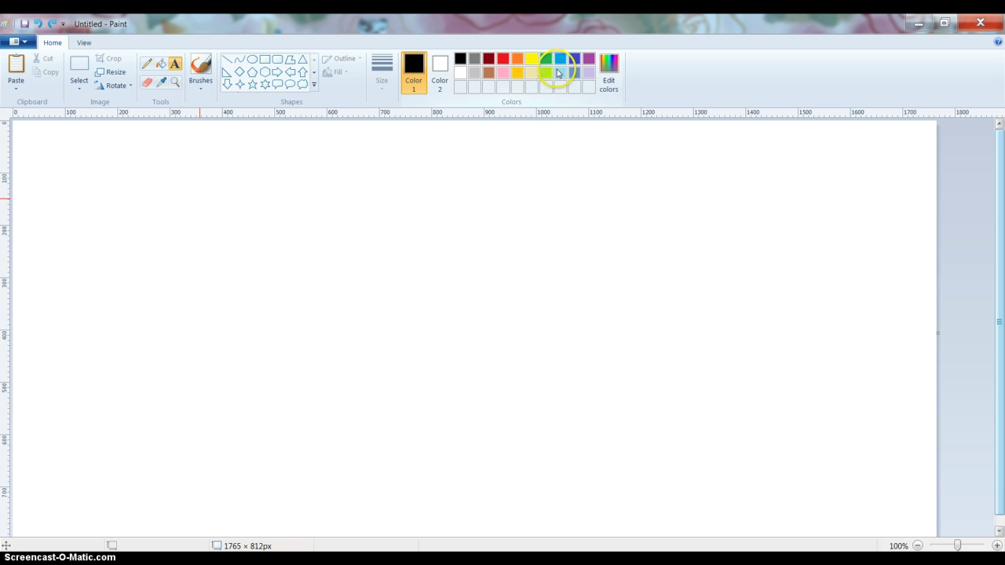
# - Draw a big black circle about 612 × 606 px with a thin outline, left of centre
pyautogui.click(200, 66)
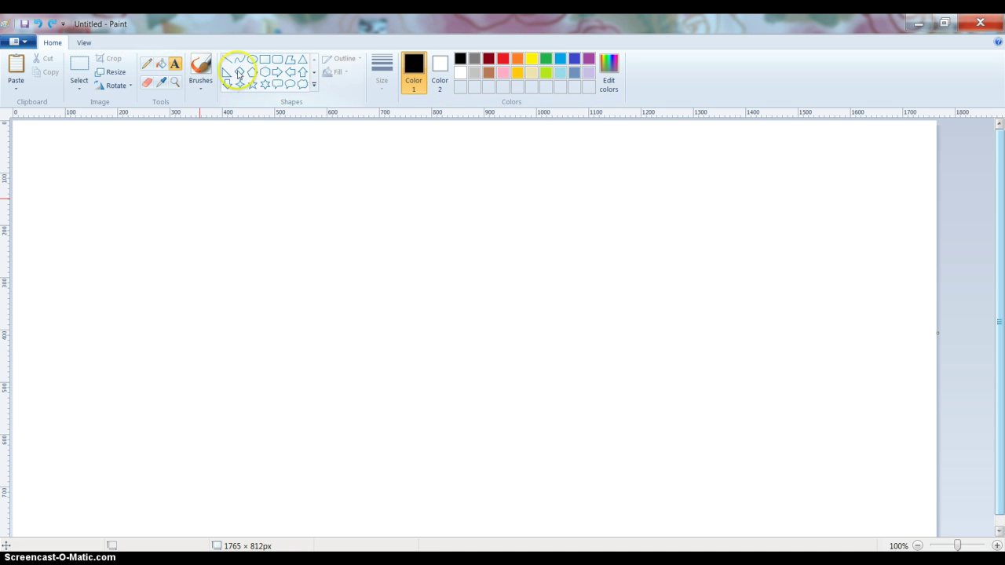
pyautogui.click(314, 84)
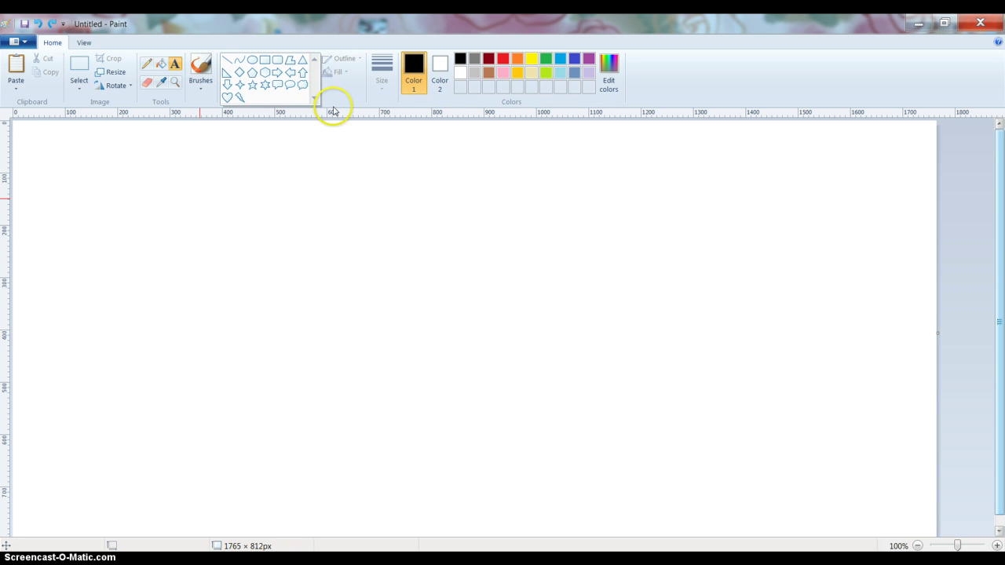
pyautogui.click(252, 60)
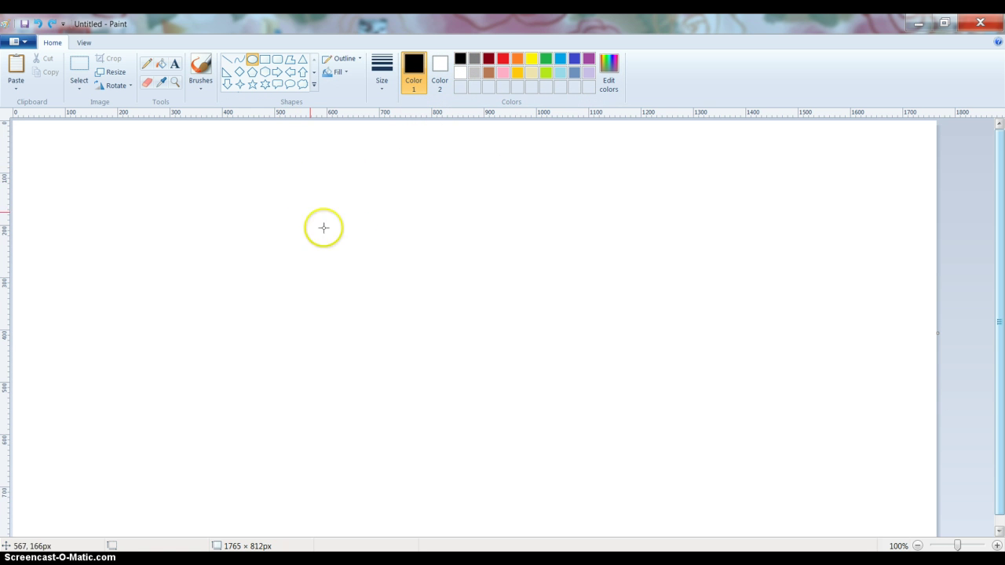
pyautogui.moveTo(225, 191); pyautogui.dragTo(413, 330)
pyautogui.moveTo(457, 388)
pyautogui.mouseDown()
pyautogui.moveTo(511, 525)
pyautogui.moveTo(525, 498)
pyautogui.moveTo(548, 511)
pyautogui.mouseUp()
pyautogui.moveTo(484, 457); pyautogui.dragTo(509, 426)
pyautogui.click(391, 83)
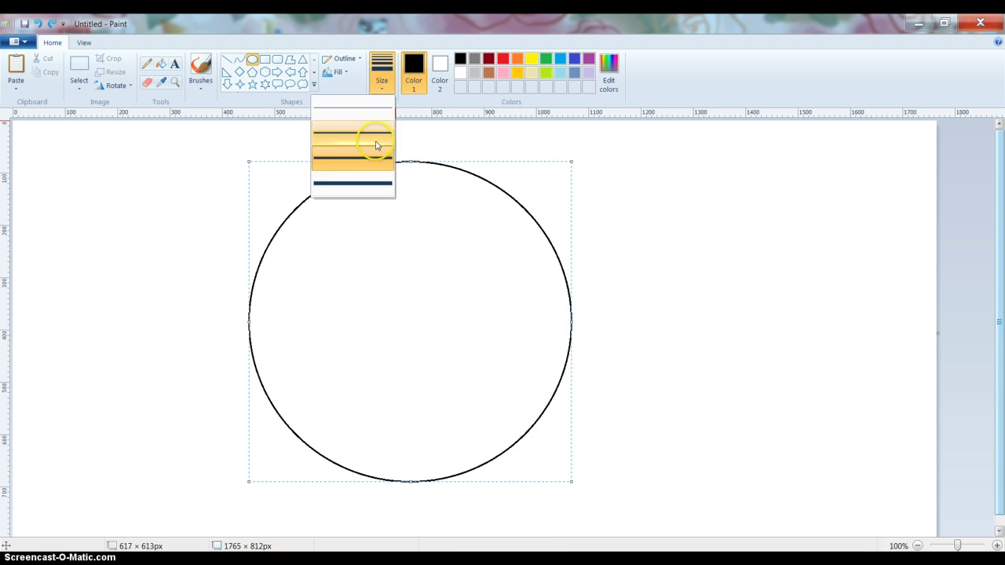
pyautogui.click(372, 139)
pyautogui.moveTo(438, 220); pyautogui.dragTo(460, 213)
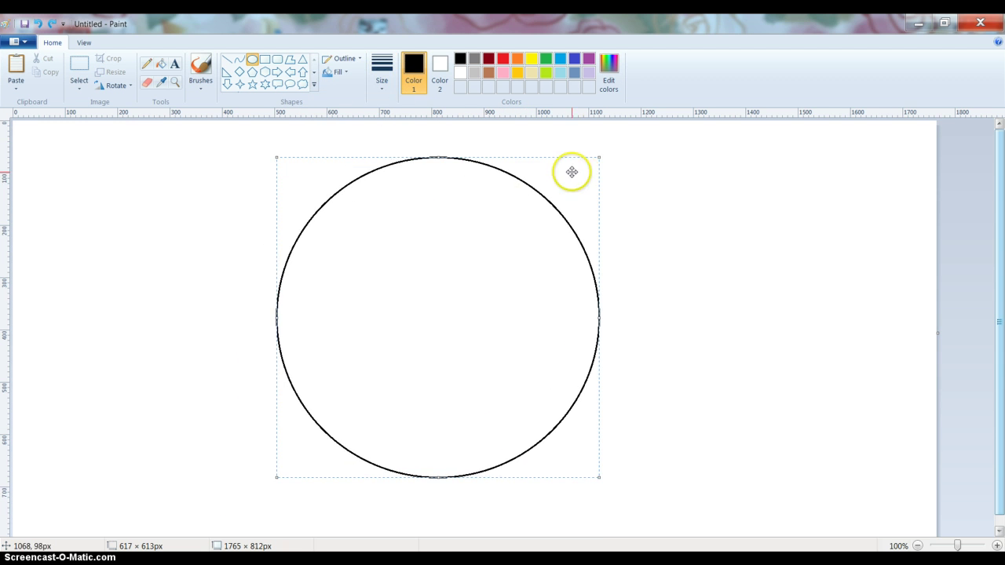
pyautogui.moveTo(595, 158)
pyautogui.mouseDown()
pyautogui.moveTo(600, 166)
pyautogui.moveTo(594, 160)
pyautogui.mouseUp()
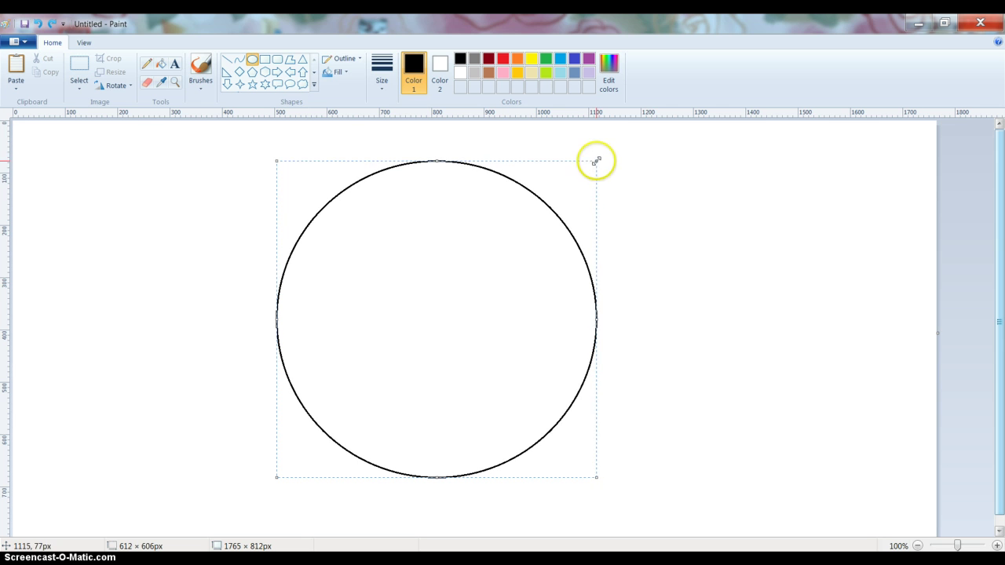
# - Set the selection mode to free-form with transparent selection
pyautogui.click(655, 184)
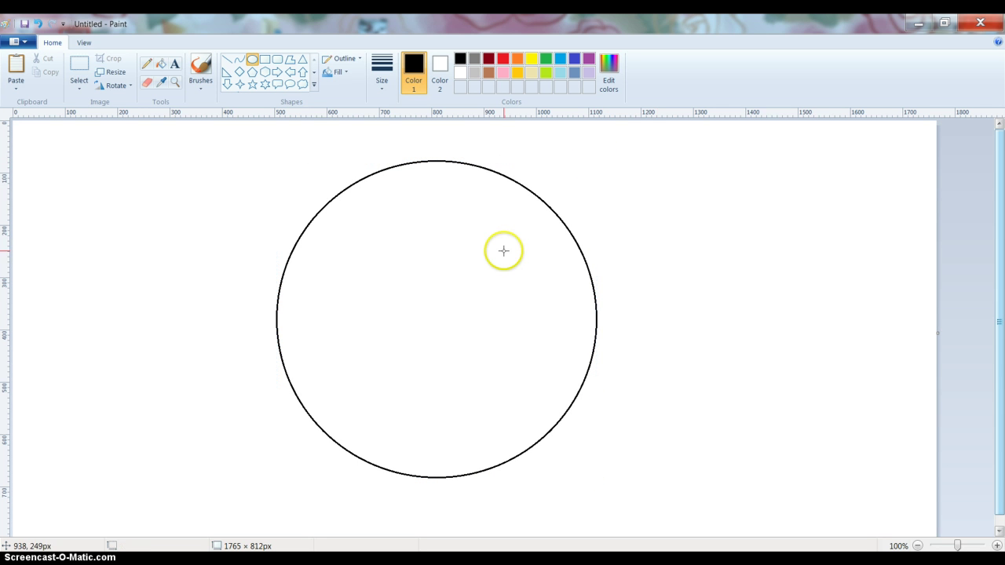
pyautogui.click(79, 84)
pyautogui.click(79, 131)
pyautogui.click(79, 83)
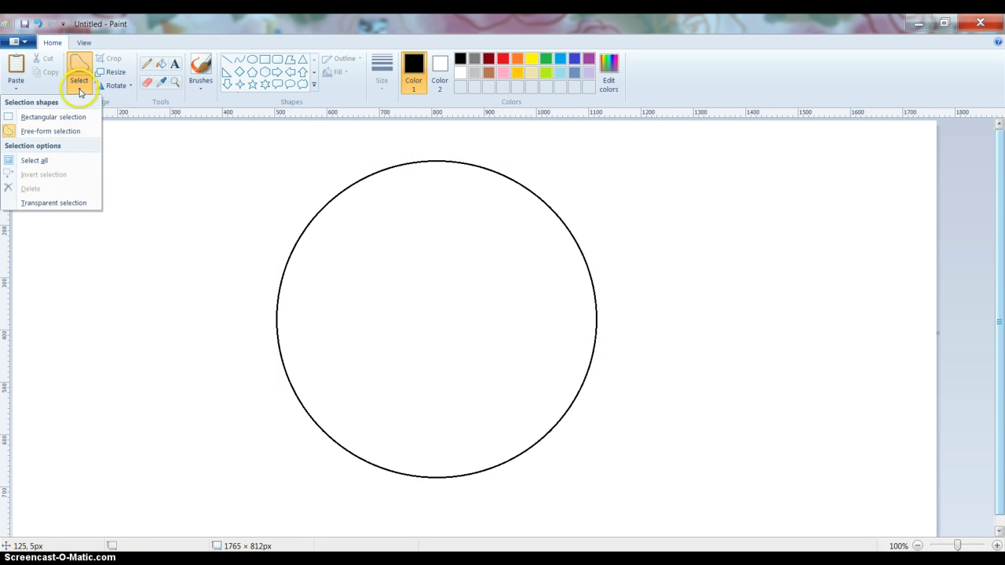
pyautogui.click(75, 202)
# - Lasso the circle and move it slightly down and to the left
pyautogui.click(210, 223)
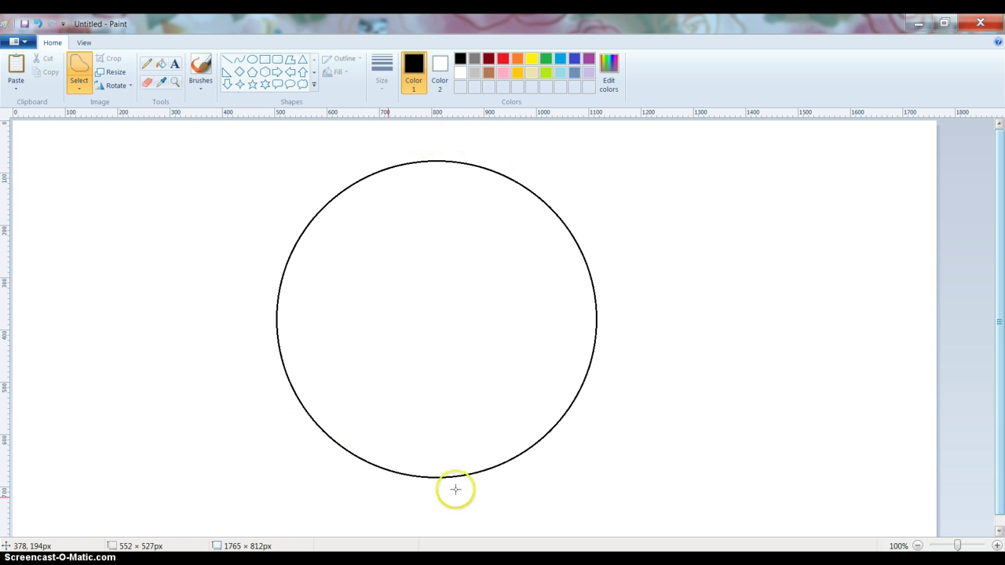
pyautogui.moveTo(415, 136)
pyautogui.mouseDown()
pyautogui.moveTo(399, 287)
pyautogui.moveTo(458, 321)
pyautogui.moveTo(442, 290)
pyautogui.mouseUp()
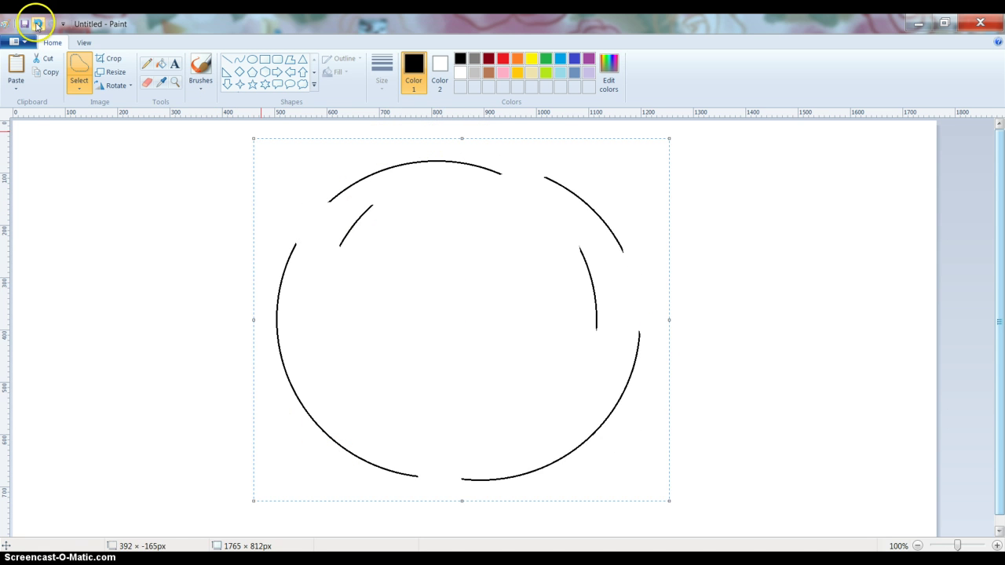
pyautogui.click(37, 25)
pyautogui.moveTo(276, 193)
pyautogui.mouseDown()
pyautogui.moveTo(610, 160)
pyautogui.moveTo(664, 311)
pyautogui.moveTo(251, 354)
pyautogui.moveTo(287, 188)
pyautogui.moveTo(318, 179)
pyautogui.mouseUp()
pyautogui.moveTo(418, 279); pyautogui.dragTo(406, 318)
pyautogui.click(685, 325)
pyautogui.click(239, 59)
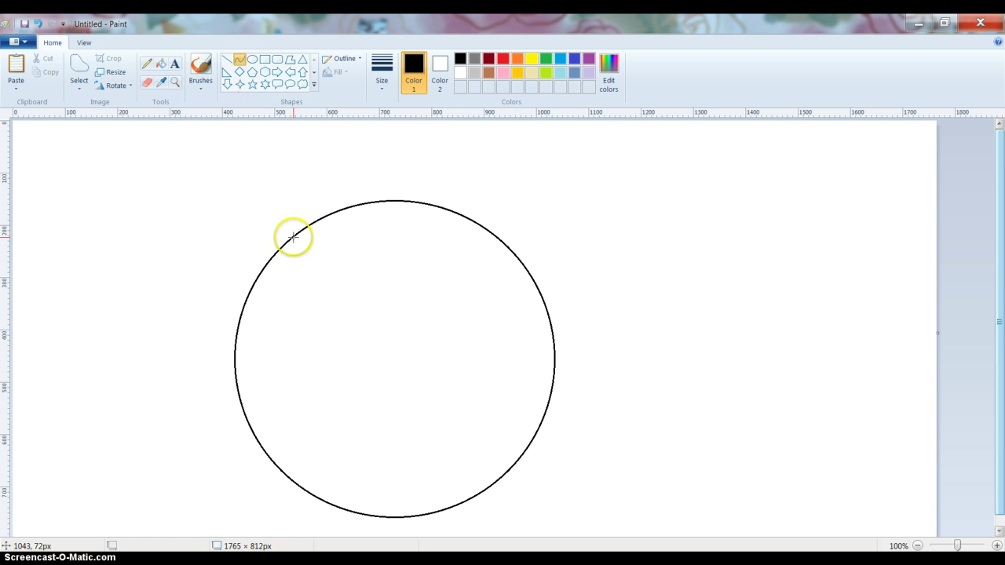
# - Draw a downward-bending curve from the circle's upper-left edge toward the left
pyautogui.scroll(-1, 273, 250)
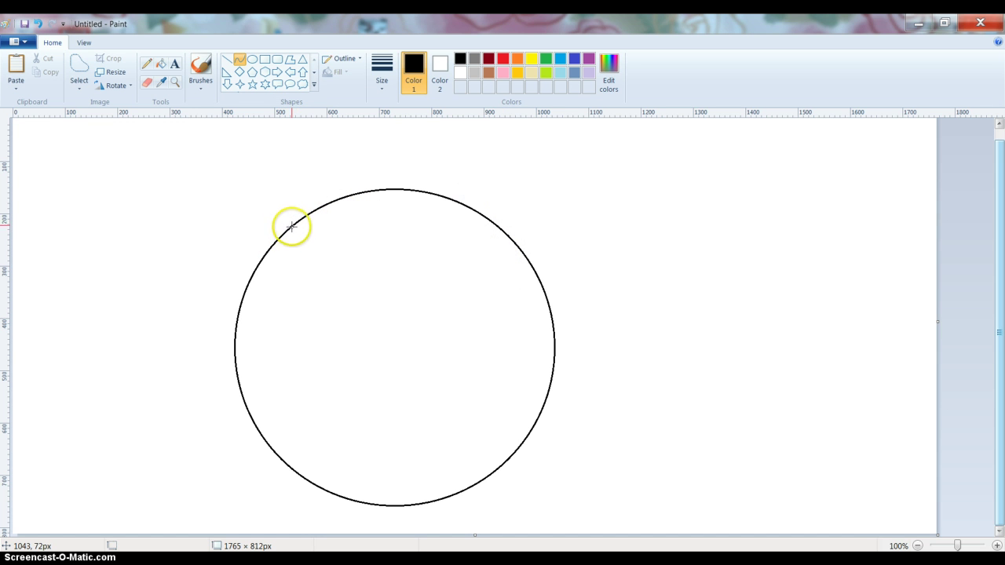
pyautogui.moveTo(290, 228); pyautogui.dragTo(89, 416)
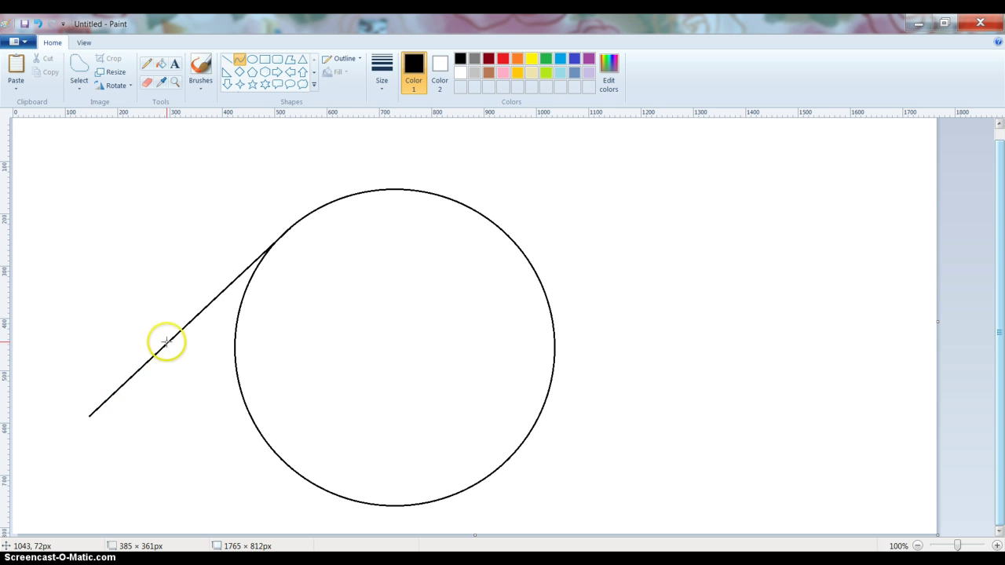
pyautogui.moveTo(169, 341); pyautogui.dragTo(173, 358)
pyautogui.click(193, 343)
pyautogui.moveTo(291, 227); pyautogui.dragTo(282, 233)
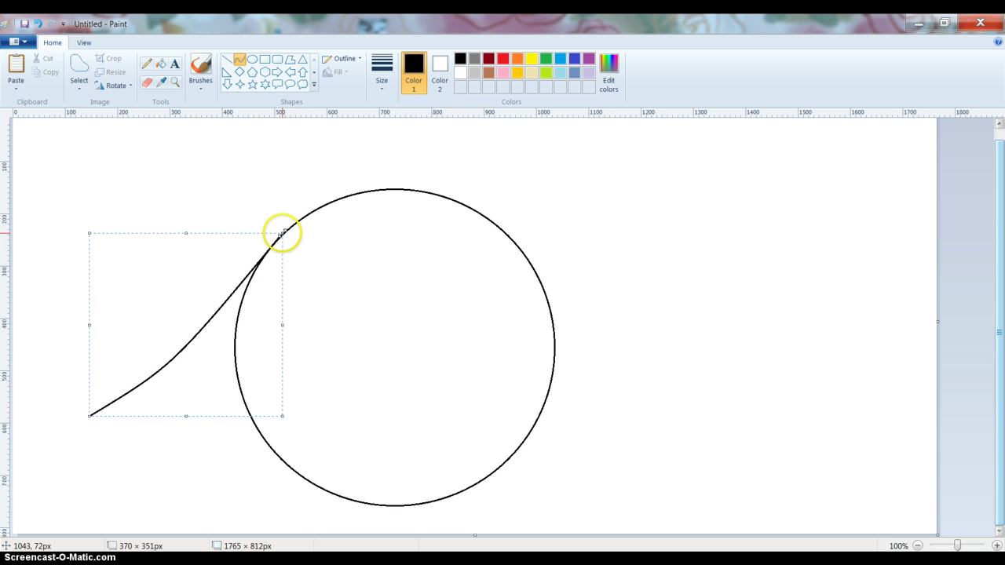
pyautogui.click(329, 235)
# - Add a gentle curve leftward from the circle's bottom and join both left ends with a line
pyautogui.moveTo(385, 504); pyautogui.dragTo(102, 496)
pyautogui.moveTo(204, 507); pyautogui.dragTo(212, 493)
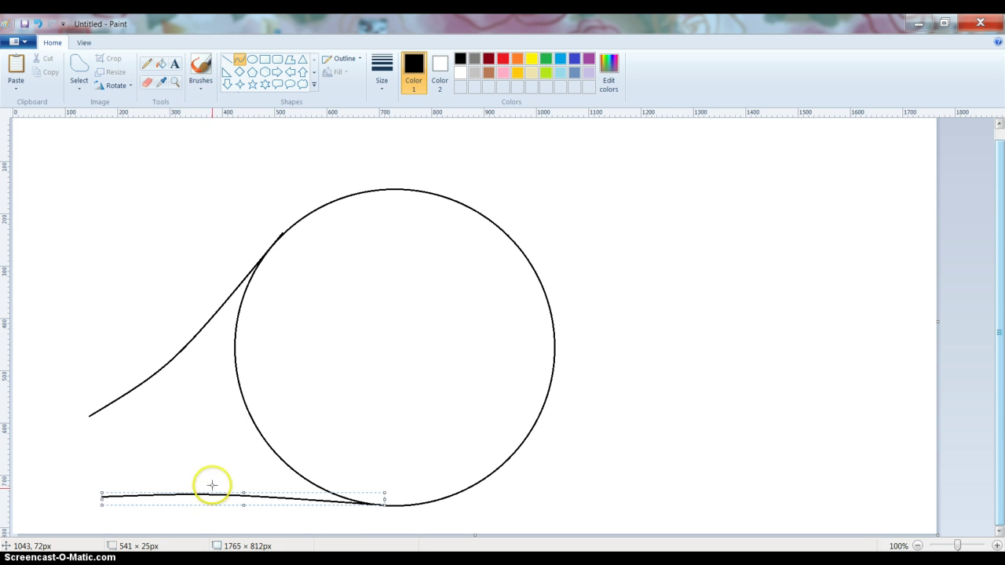
pyautogui.click(99, 415)
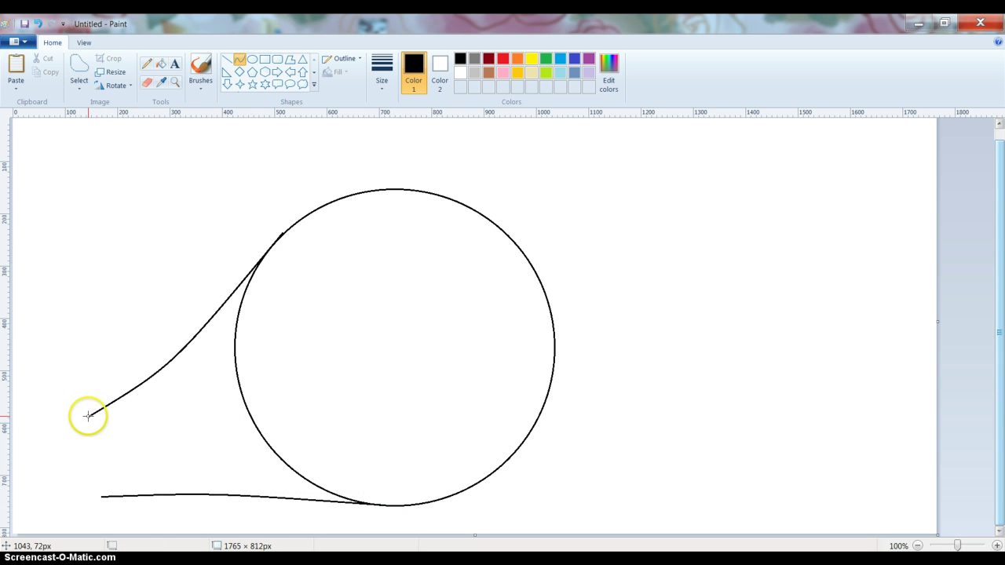
pyautogui.moveTo(88, 416); pyautogui.dragTo(79, 466)
pyautogui.click(254, 447)
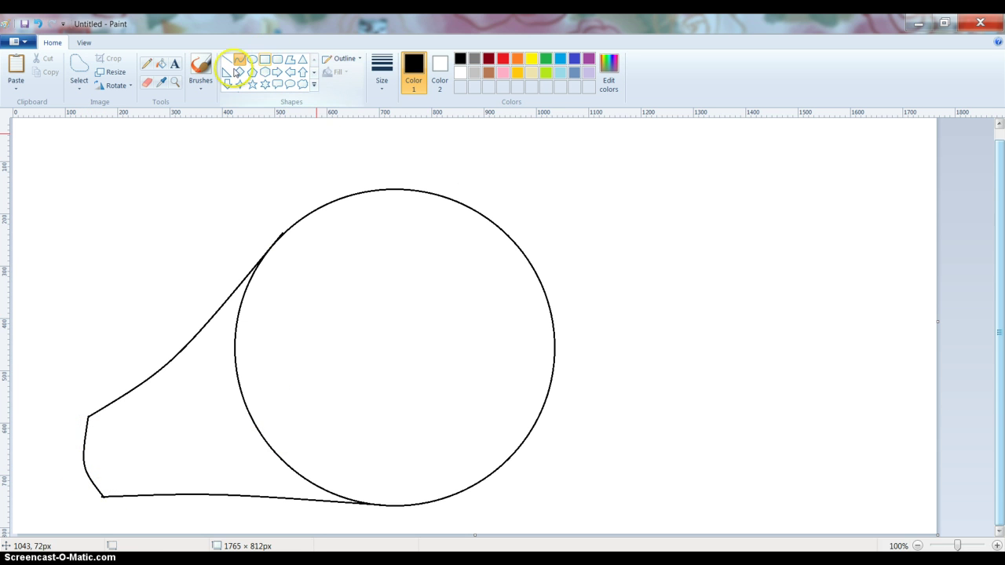
# - Erase a short piece of the circle's left edge inside the snout shape
pyautogui.click(147, 82)
pyautogui.moveTo(231, 359)
pyautogui.mouseDown()
pyautogui.moveTo(233, 374)
pyautogui.moveTo(237, 363)
pyautogui.mouseUp()
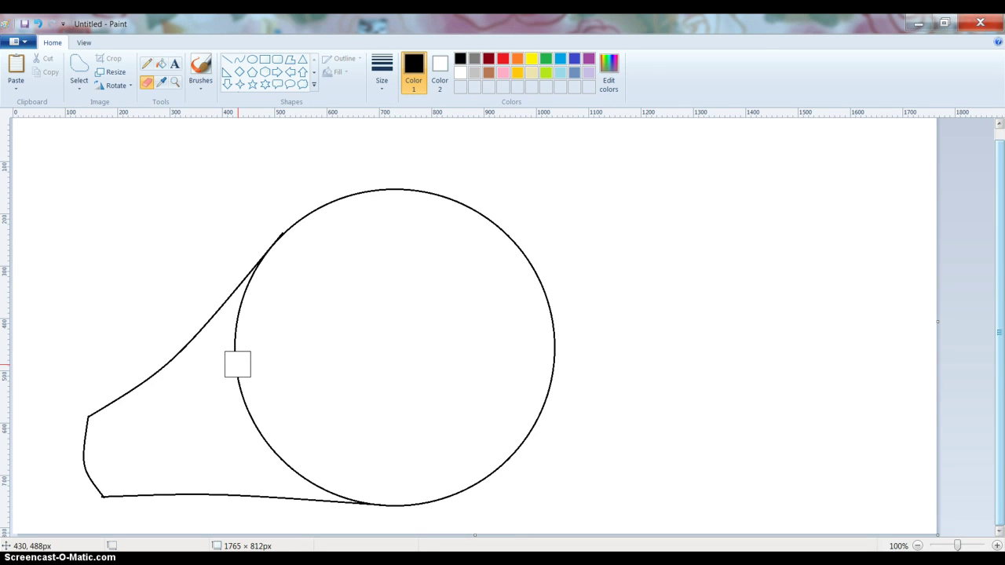
pyautogui.moveTo(207, 375); pyautogui.dragTo(225, 377)
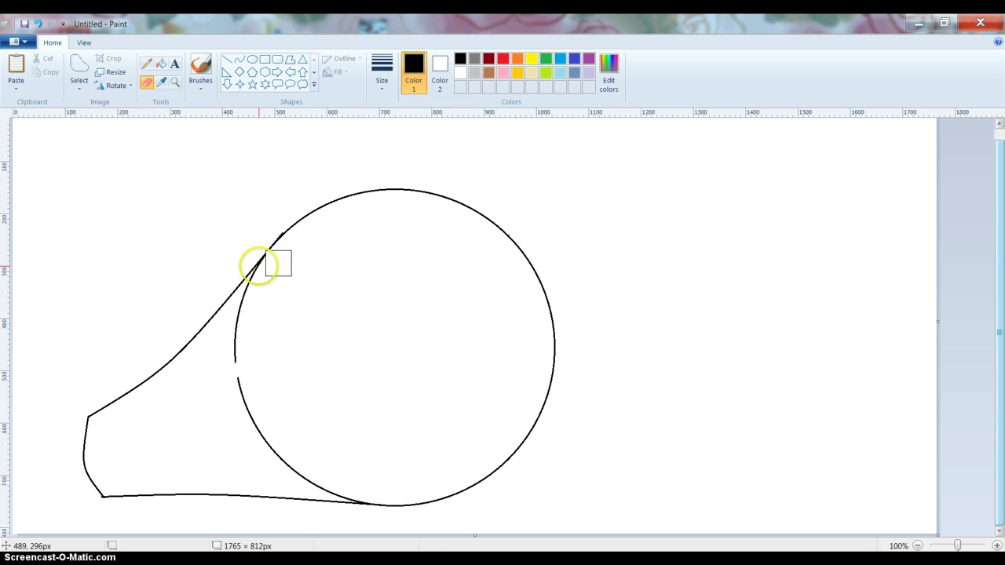
pyautogui.click(148, 301)
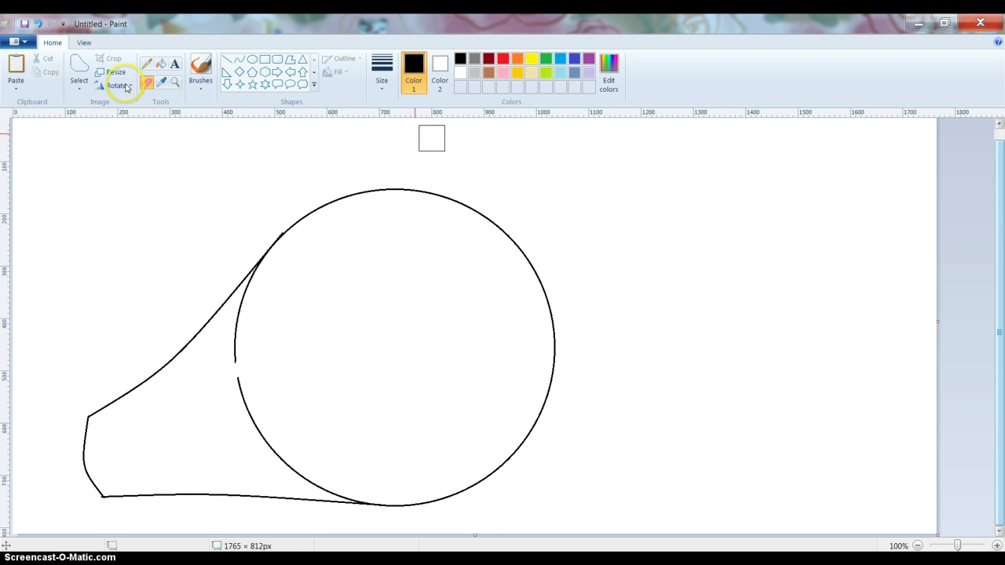
# - Lasso the whole circle-and-snout drawing and cut it away
pyautogui.click(79, 69)
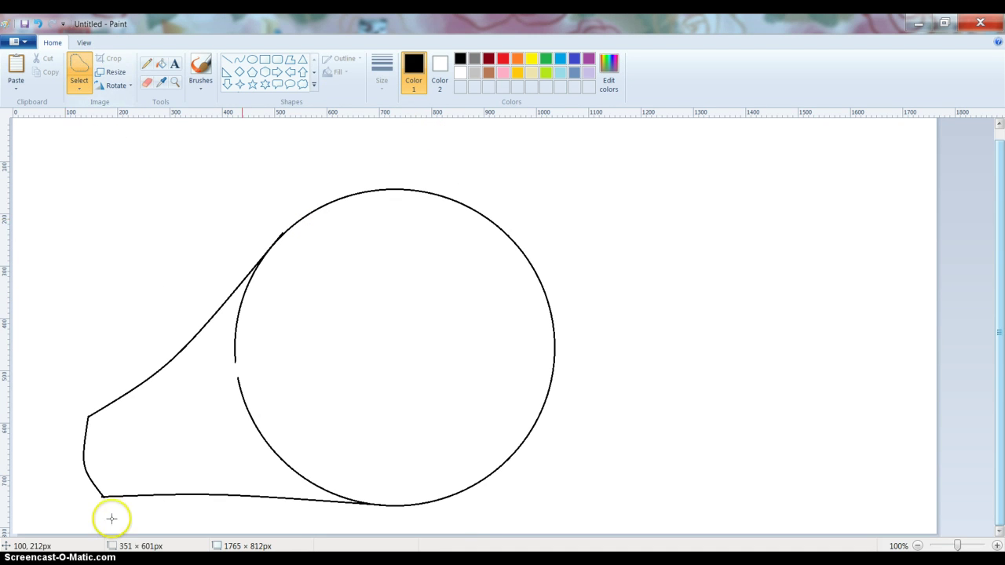
pyautogui.moveTo(110, 209)
pyautogui.mouseDown()
pyautogui.moveTo(173, 117)
pyautogui.moveTo(285, 279)
pyautogui.mouseUp()
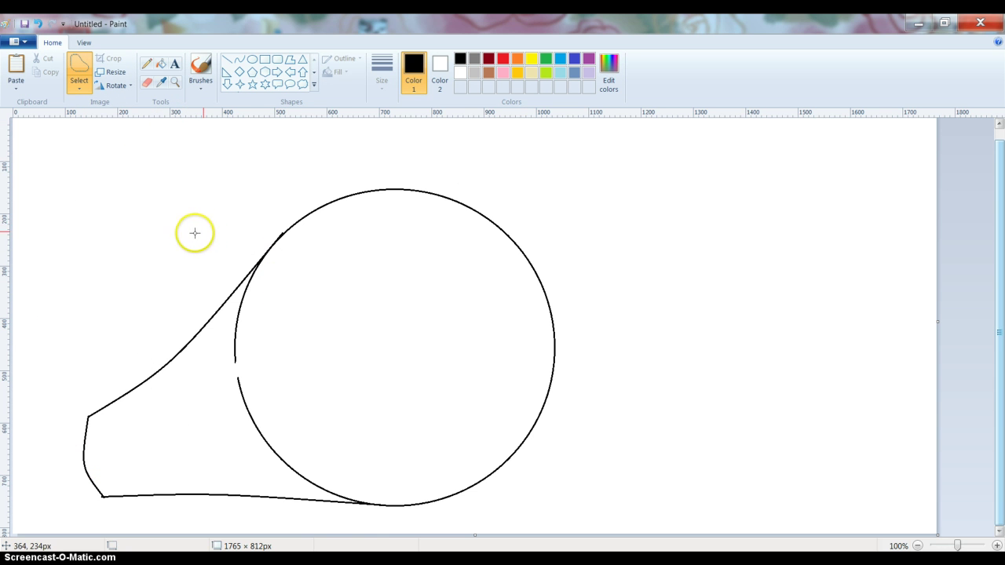
pyautogui.moveTo(177, 237)
pyautogui.mouseDown()
pyautogui.moveTo(291, 168)
pyautogui.moveTo(583, 191)
pyautogui.moveTo(639, 301)
pyautogui.mouseUp()
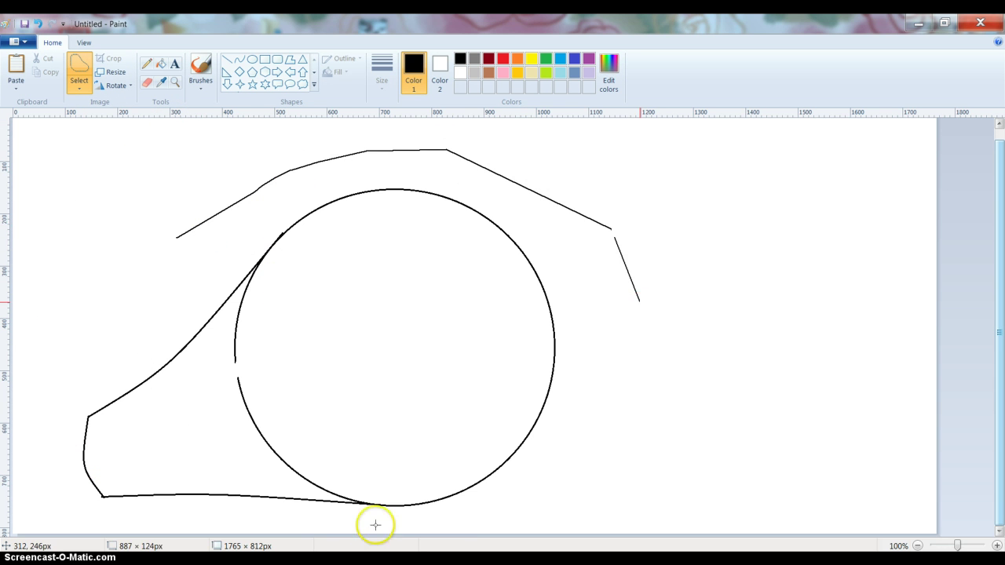
pyautogui.moveTo(356, 520)
pyautogui.mouseDown()
pyautogui.moveTo(163, 503)
pyautogui.moveTo(110, 522)
pyautogui.moveTo(56, 481)
pyautogui.moveTo(106, 310)
pyautogui.mouseUp()
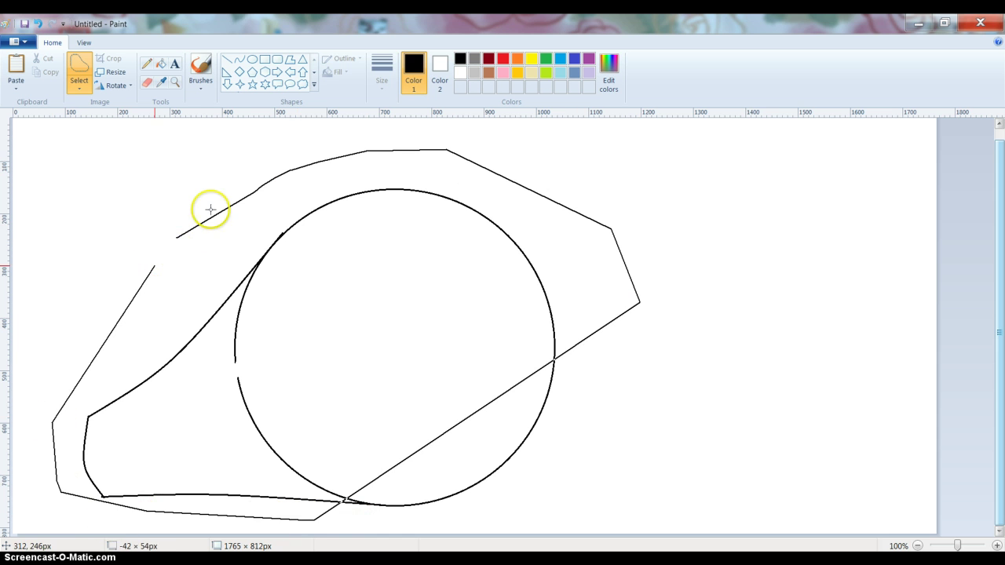
pyautogui.moveTo(219, 206)
pyautogui.mouseDown()
pyautogui.moveTo(280, 198)
pyautogui.moveTo(312, 209)
pyautogui.mouseUp()
pyautogui.rightClick(311, 209)
pyautogui.click(288, 218)
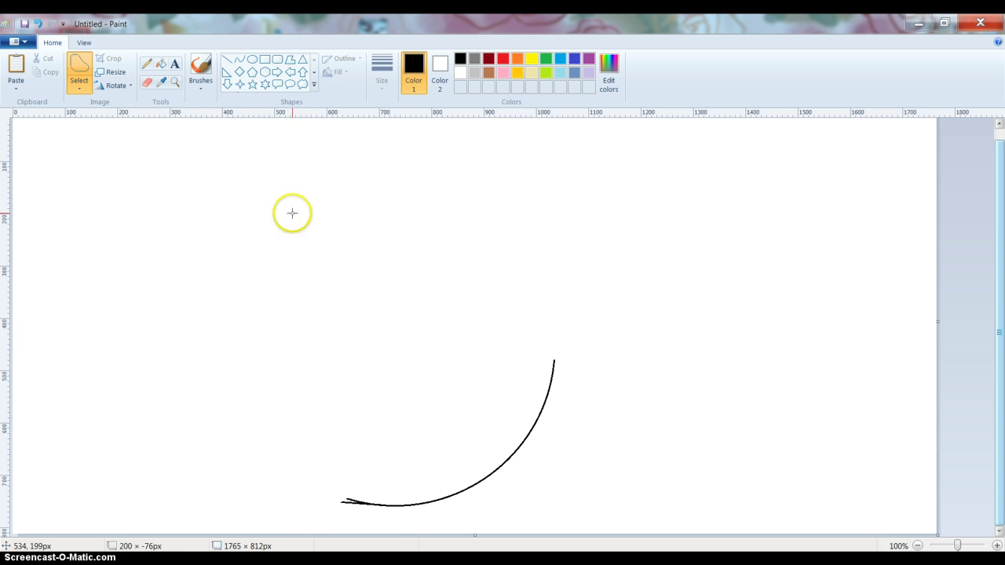
# - Cut away the remaining arc and the leftover small marks
pyautogui.moveTo(378, 361)
pyautogui.mouseDown()
pyautogui.moveTo(725, 365)
pyautogui.moveTo(314, 538)
pyautogui.moveTo(404, 337)
pyautogui.moveTo(473, 360)
pyautogui.moveTo(388, 354)
pyautogui.mouseUp()
pyautogui.rightClick(388, 354)
pyautogui.click(455, 366)
pyautogui.moveTo(496, 346)
pyautogui.mouseDown()
pyautogui.moveTo(506, 373)
pyautogui.moveTo(556, 359)
pyautogui.moveTo(548, 372)
pyautogui.moveTo(567, 343)
pyautogui.moveTo(550, 352)
pyautogui.mouseUp()
pyautogui.rightClick(547, 362)
pyautogui.click(538, 369)
pyautogui.rightClick(555, 359)
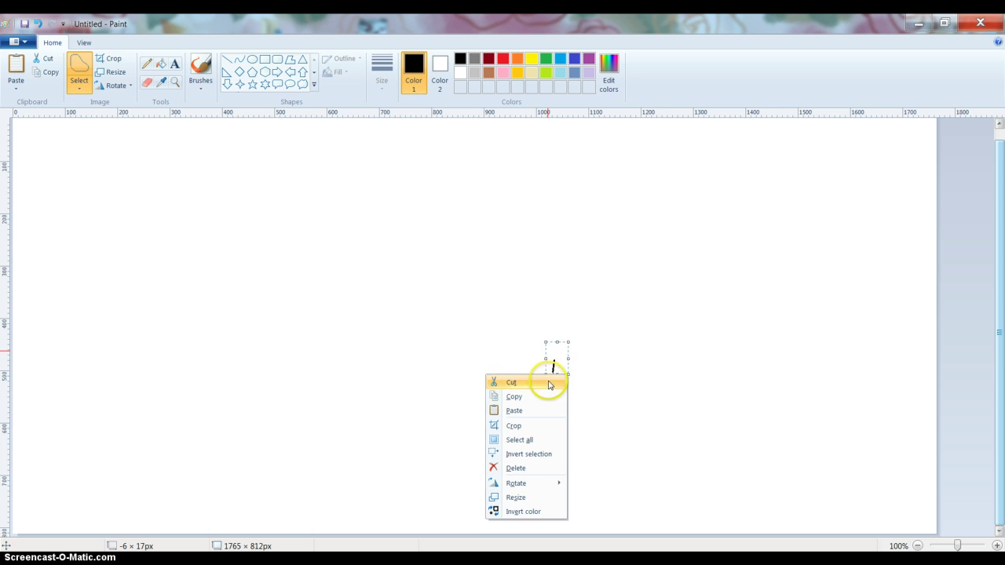
pyautogui.click(550, 383)
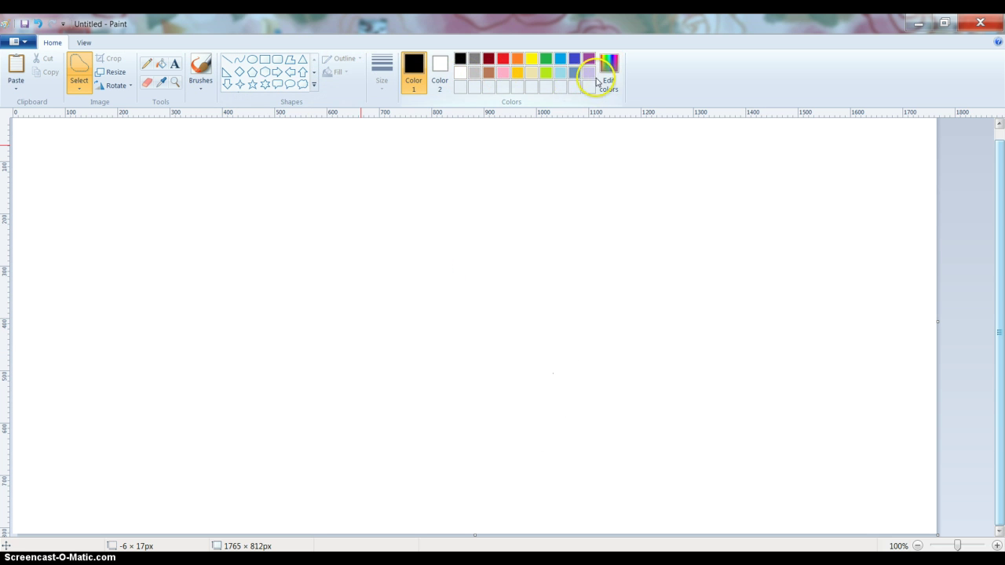
# - Sketch a round face with two eyes and a smile in light turquoise pencil
pyautogui.click(562, 73)
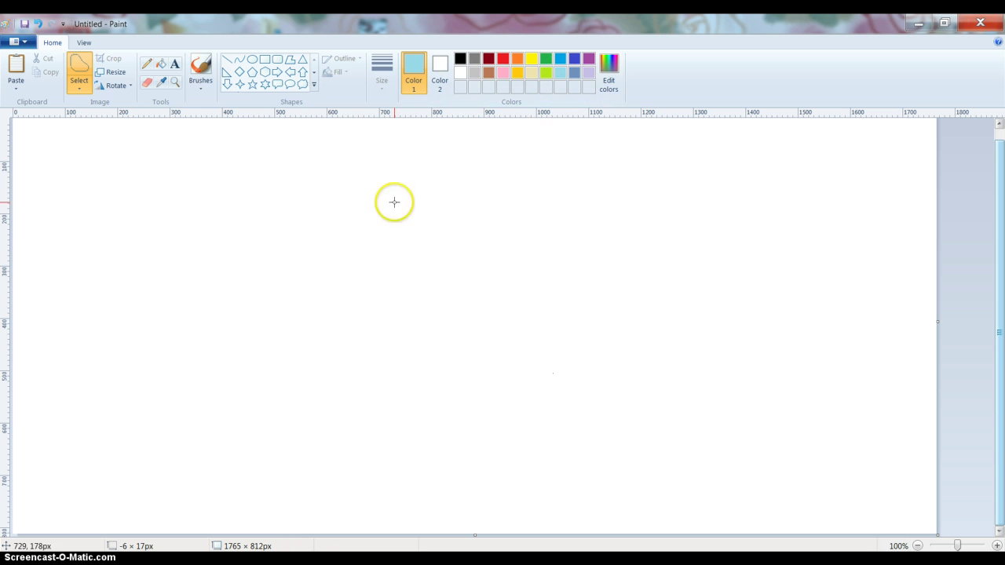
pyautogui.click(149, 67)
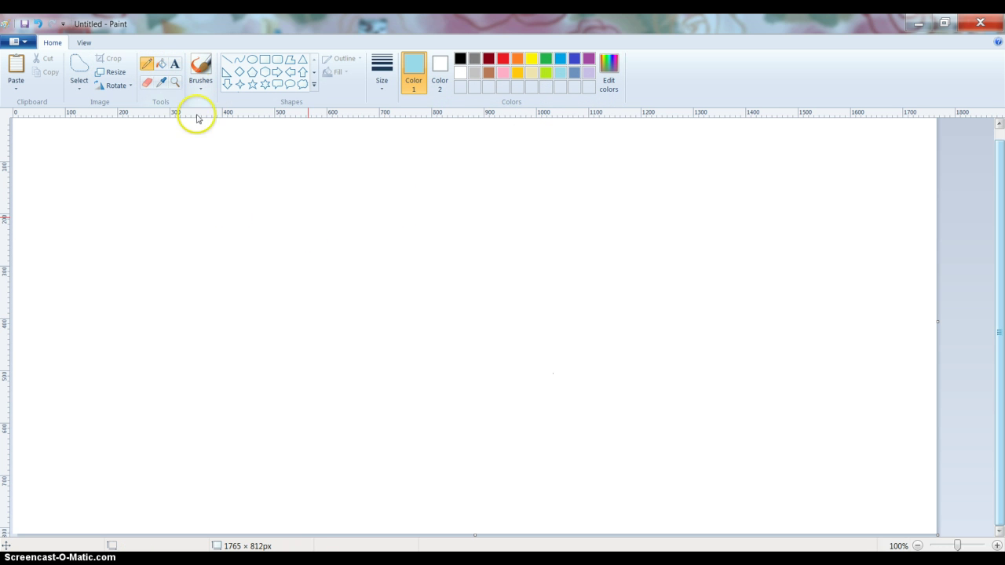
pyautogui.moveTo(293, 283); pyautogui.dragTo(297, 286)
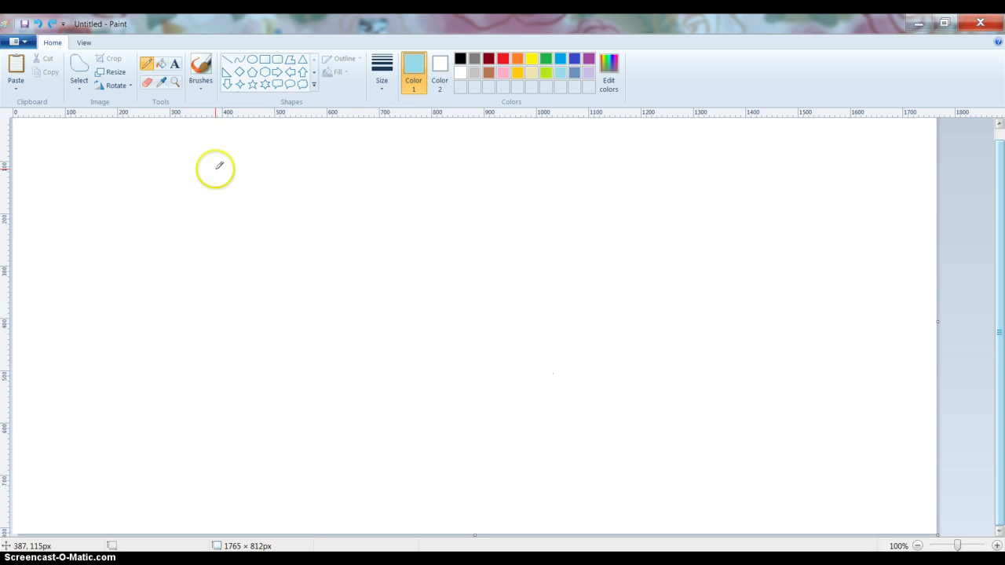
pyautogui.moveTo(215, 168)
pyautogui.mouseDown()
pyautogui.moveTo(238, 199)
pyautogui.moveTo(223, 206)
pyautogui.moveTo(217, 172)
pyautogui.mouseUp()
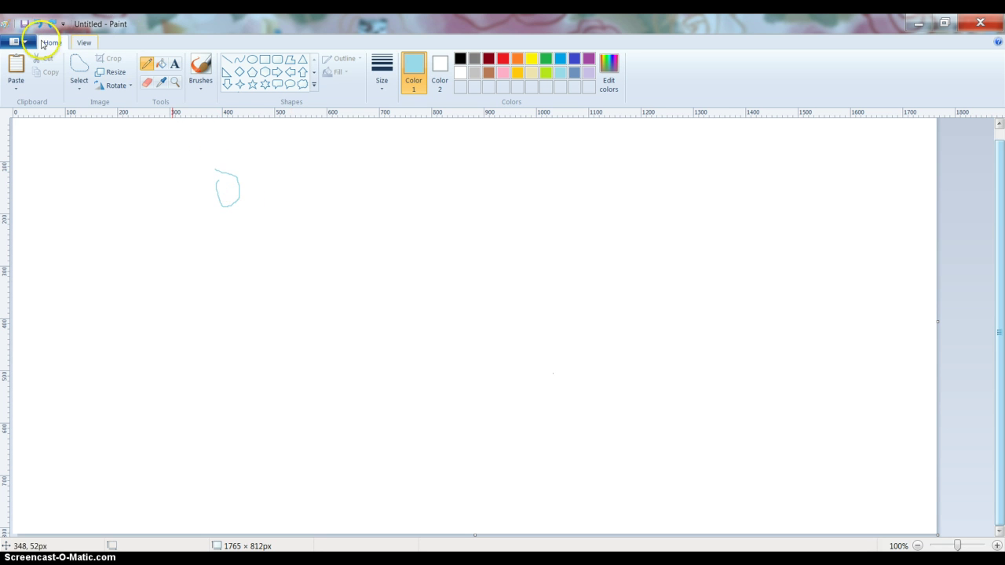
pyautogui.click(40, 25)
pyautogui.moveTo(290, 257)
pyautogui.mouseDown()
pyautogui.moveTo(329, 217)
pyautogui.moveTo(391, 237)
pyautogui.moveTo(412, 304)
pyautogui.moveTo(397, 330)
pyautogui.moveTo(338, 338)
pyautogui.moveTo(296, 324)
pyautogui.moveTo(276, 289)
pyautogui.moveTo(300, 227)
pyautogui.mouseUp()
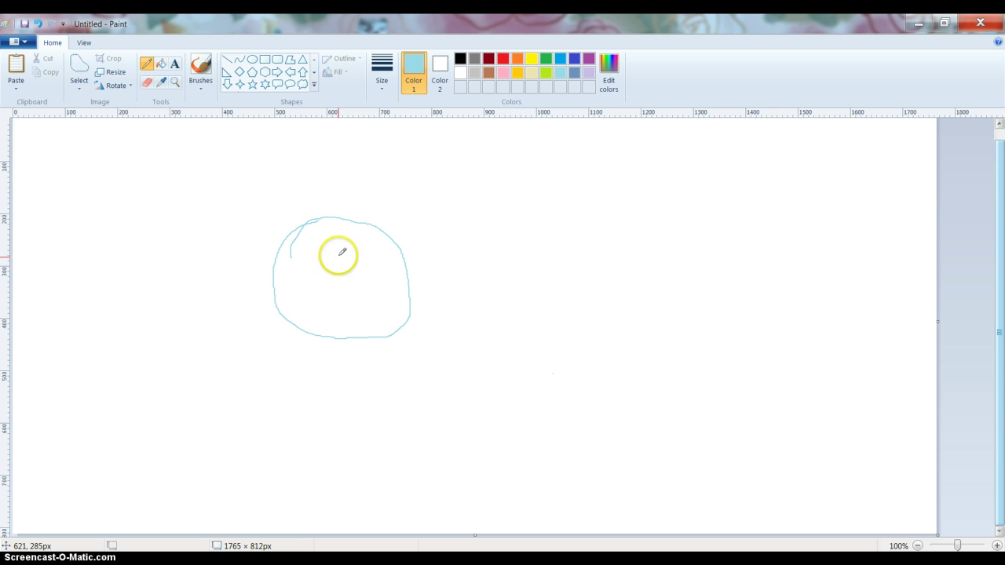
pyautogui.moveTo(339, 267); pyautogui.dragTo(351, 266)
pyautogui.moveTo(319, 305)
pyautogui.mouseDown()
pyautogui.moveTo(357, 323)
pyautogui.moveTo(367, 307)
pyautogui.mouseUp()
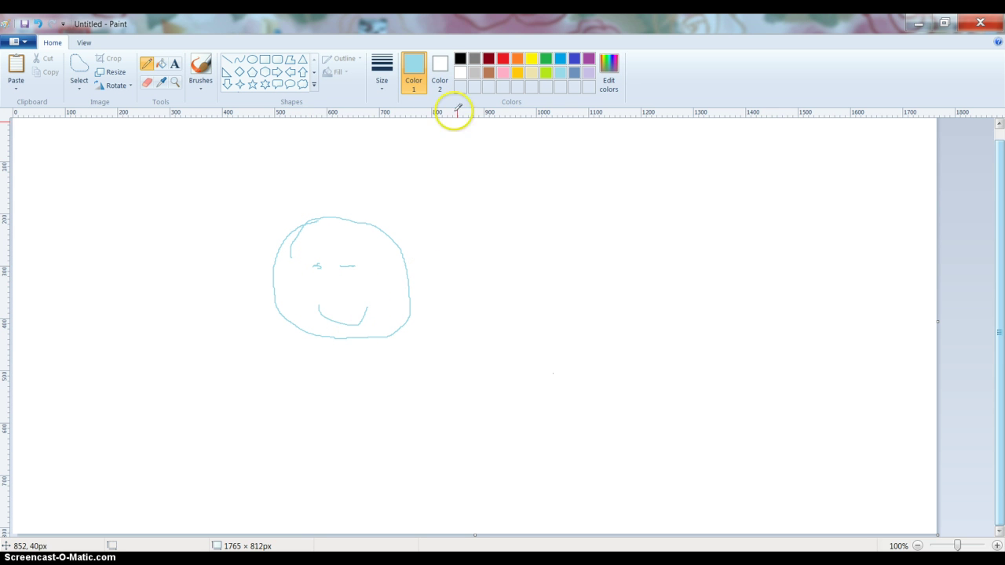
# - Trace the face outline, eyes and mouth over in black
pyautogui.click(461, 60)
pyautogui.moveTo(303, 221)
pyautogui.mouseDown()
pyautogui.moveTo(352, 209)
pyautogui.moveTo(398, 229)
pyautogui.moveTo(419, 291)
pyautogui.moveTo(400, 333)
pyautogui.moveTo(309, 336)
pyautogui.moveTo(273, 300)
pyautogui.moveTo(282, 231)
pyautogui.moveTo(318, 218)
pyautogui.mouseUp()
pyautogui.moveTo(319, 267); pyautogui.dragTo(360, 267)
pyautogui.moveTo(315, 305); pyautogui.dragTo(372, 311)
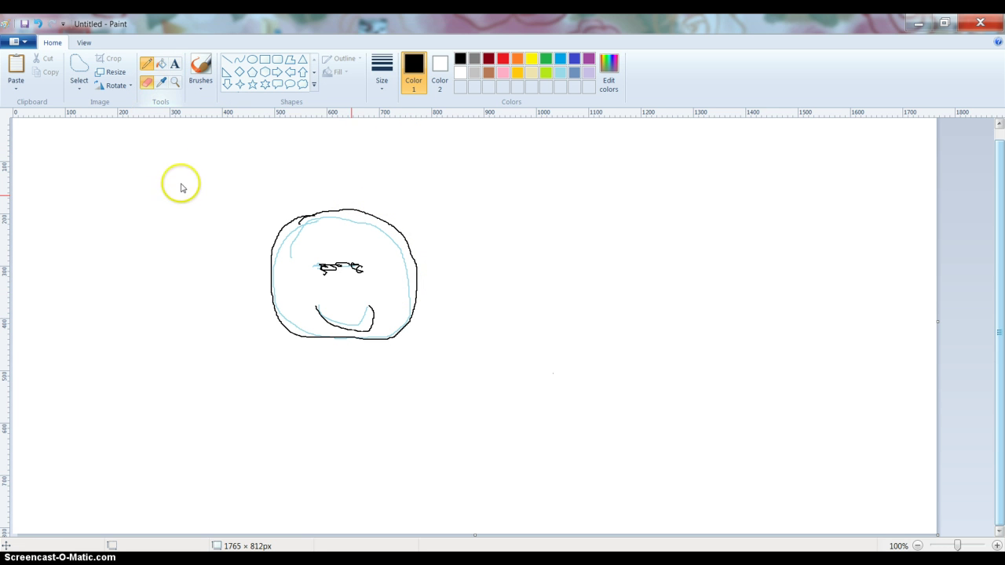
# - Erase the light-blue lines along the face's bottom, right and left sides
pyautogui.hotkey('alt', 'h')
pyautogui.press('e')
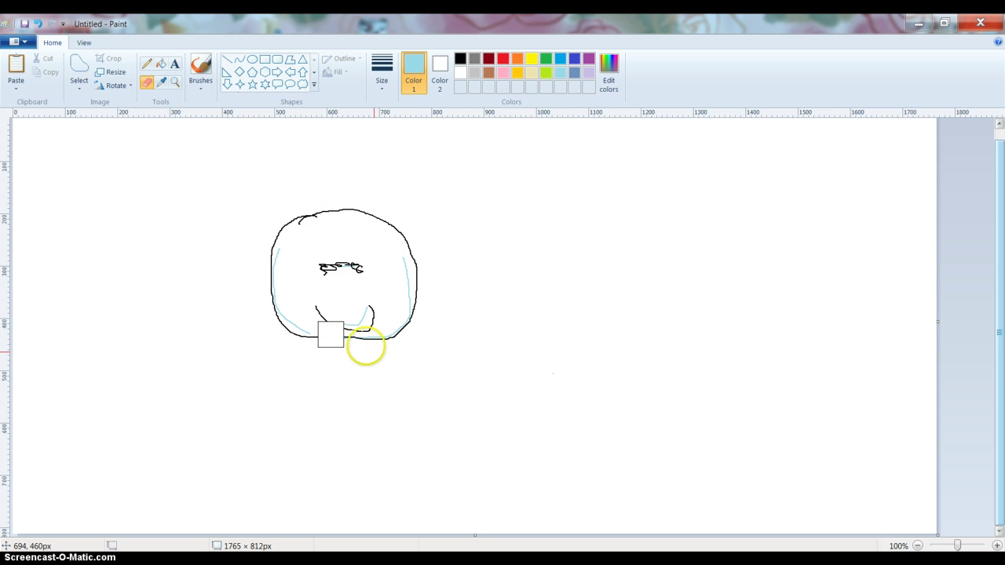
pyautogui.moveTo(330, 335)
pyautogui.mouseDown()
pyautogui.moveTo(407, 326)
pyautogui.moveTo(380, 197)
pyautogui.mouseUp()
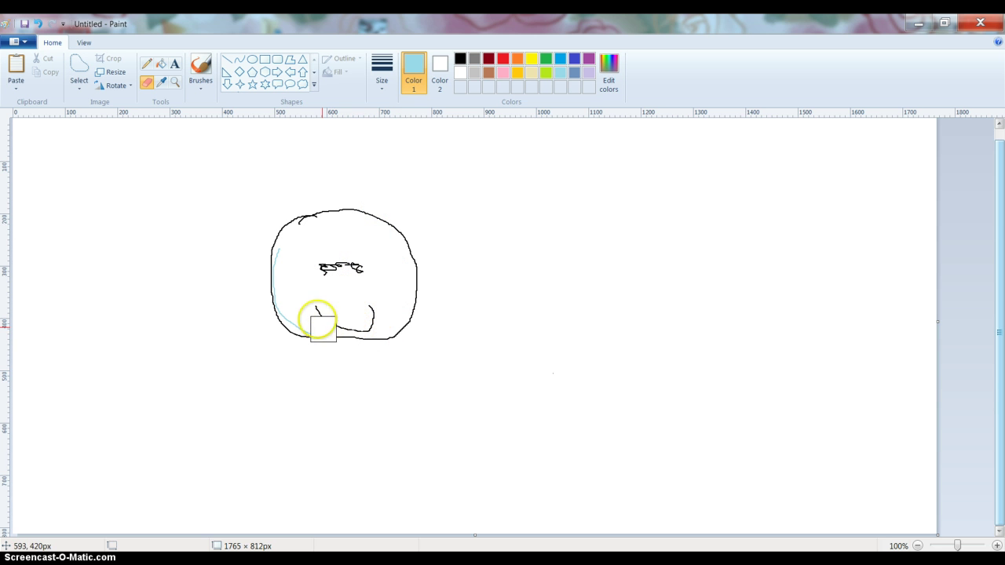
pyautogui.moveTo(323, 329); pyautogui.dragTo(267, 243)
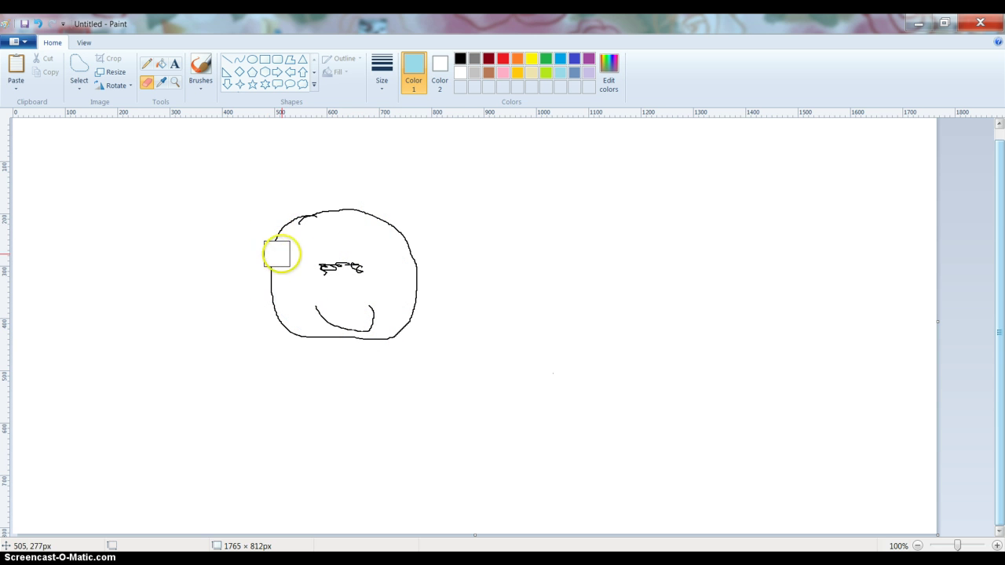
# - Lasso and cut away most of the black face lines
pyautogui.click(79, 71)
pyautogui.moveTo(247, 215)
pyautogui.mouseDown()
pyautogui.moveTo(441, 302)
pyautogui.moveTo(299, 337)
pyautogui.moveTo(243, 291)
pyautogui.moveTo(276, 201)
pyautogui.moveTo(251, 212)
pyautogui.mouseUp()
pyautogui.rightClick(322, 232)
pyautogui.click(309, 242)
pyautogui.moveTo(265, 250)
pyautogui.mouseDown()
pyautogui.moveTo(445, 230)
pyautogui.moveTo(450, 362)
pyautogui.moveTo(268, 397)
pyautogui.moveTo(227, 370)
pyautogui.moveTo(251, 196)
pyautogui.moveTo(314, 179)
pyautogui.moveTo(295, 246)
pyautogui.moveTo(350, 191)
pyautogui.moveTo(384, 323)
pyautogui.moveTo(318, 215)
pyautogui.moveTo(391, 199)
pyautogui.moveTo(436, 236)
pyautogui.moveTo(435, 271)
pyautogui.moveTo(420, 280)
pyautogui.moveTo(377, 266)
pyautogui.moveTo(370, 202)
pyautogui.mouseUp()
pyautogui.rightClick(271, 256)
pyautogui.click(343, 264)
# - Cut away the last remaining face curves, leaving the canvas blank
pyautogui.rightClick(375, 232)
pyautogui.click(366, 242)
pyautogui.rightClick(386, 219)
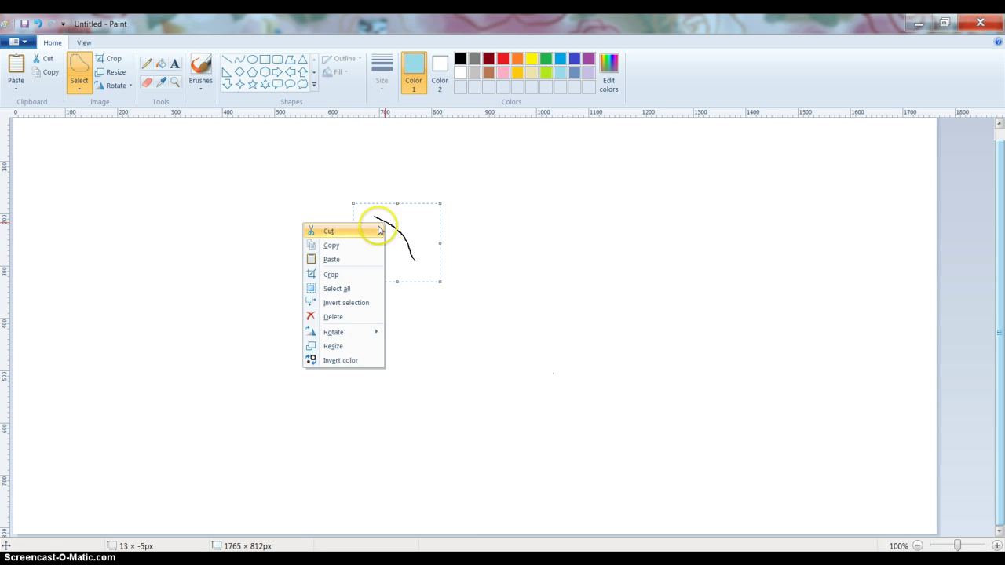
pyautogui.click(378, 227)
# - Draw a large black circle near the canvas centre and erase an arc of its left edge
pyautogui.click(252, 60)
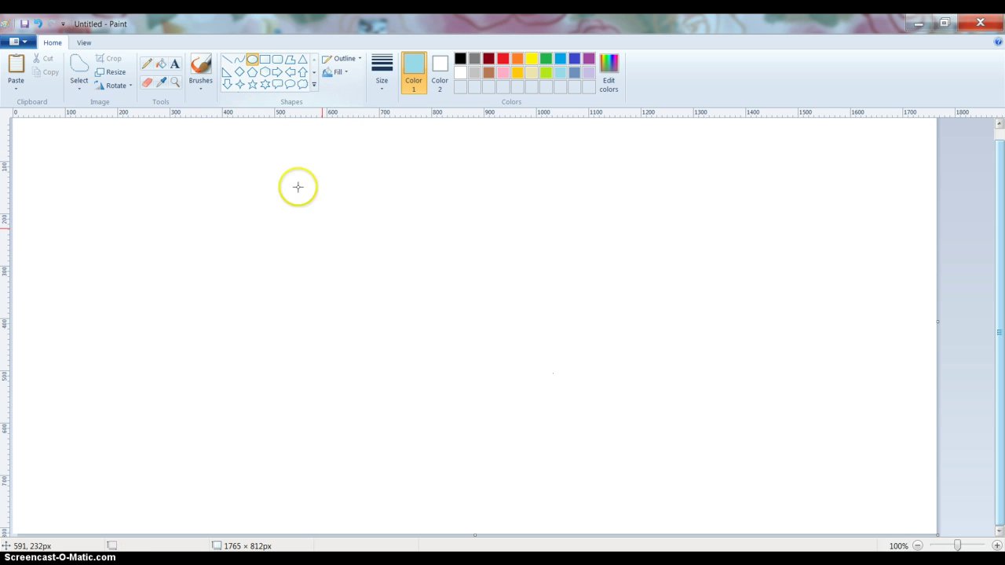
pyautogui.click(460, 60)
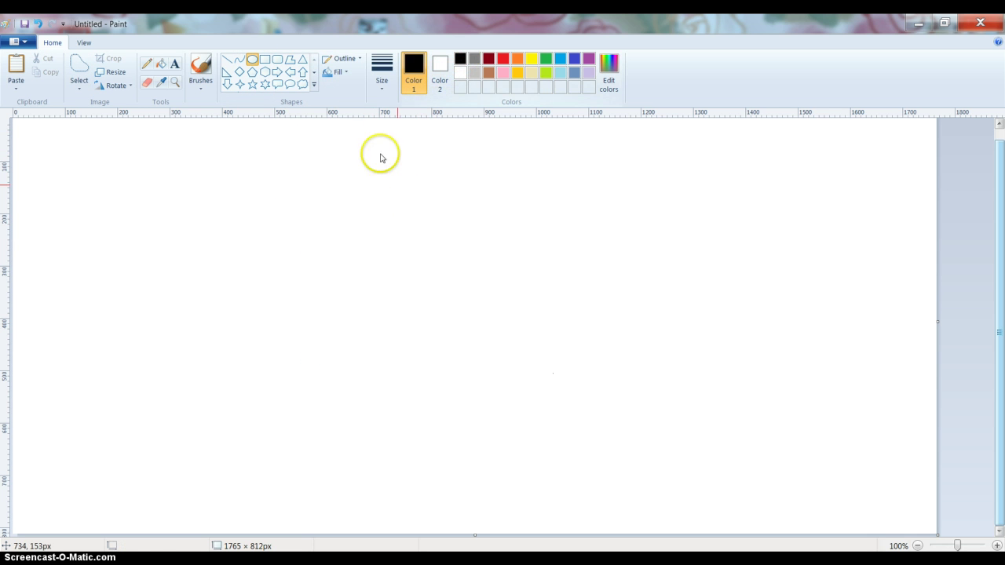
pyautogui.moveTo(351, 186); pyautogui.dragTo(628, 471)
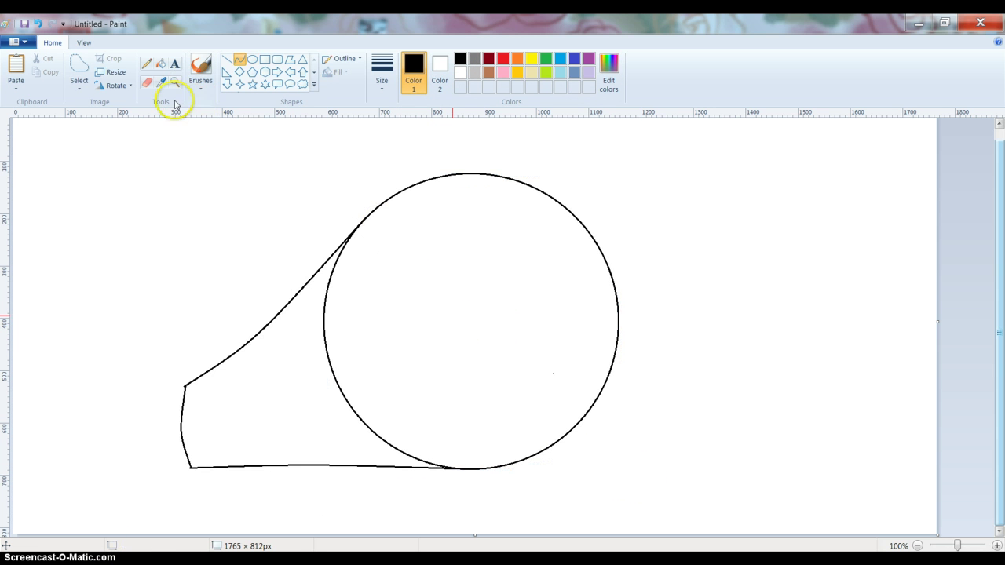
pyautogui.click(147, 82)
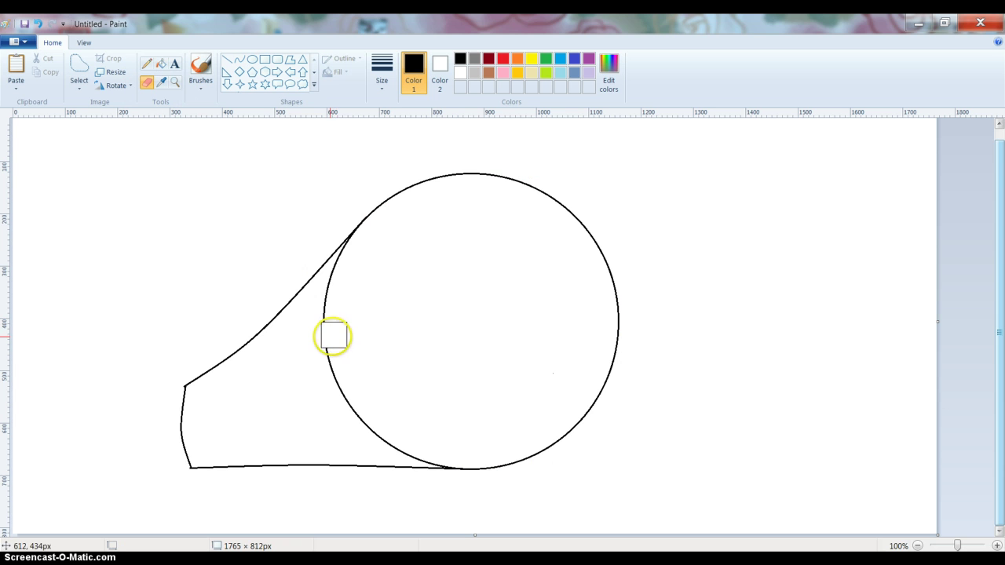
pyautogui.moveTo(334, 335); pyautogui.dragTo(349, 266)
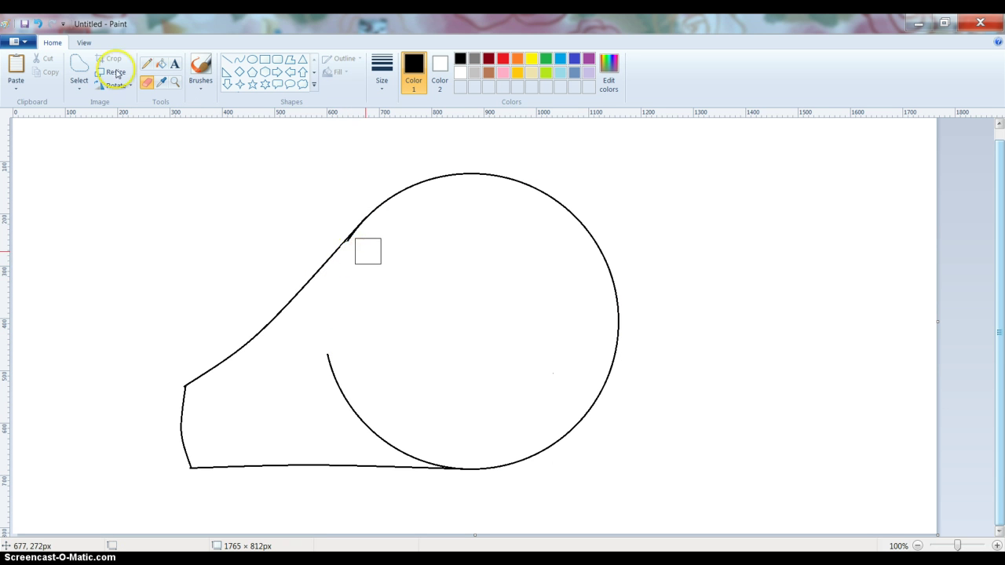
# - Undo the last erasure and magnify the circle's upper-left junction
pyautogui.click(39, 24)
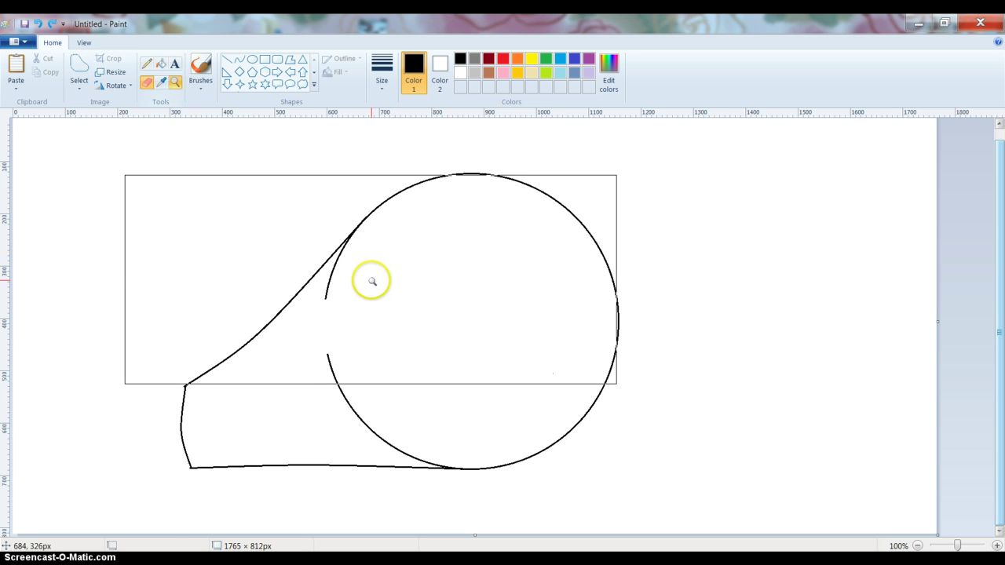
pyautogui.click(176, 85)
pyautogui.click(370, 280)
pyautogui.click(382, 280)
pyautogui.click(311, 157)
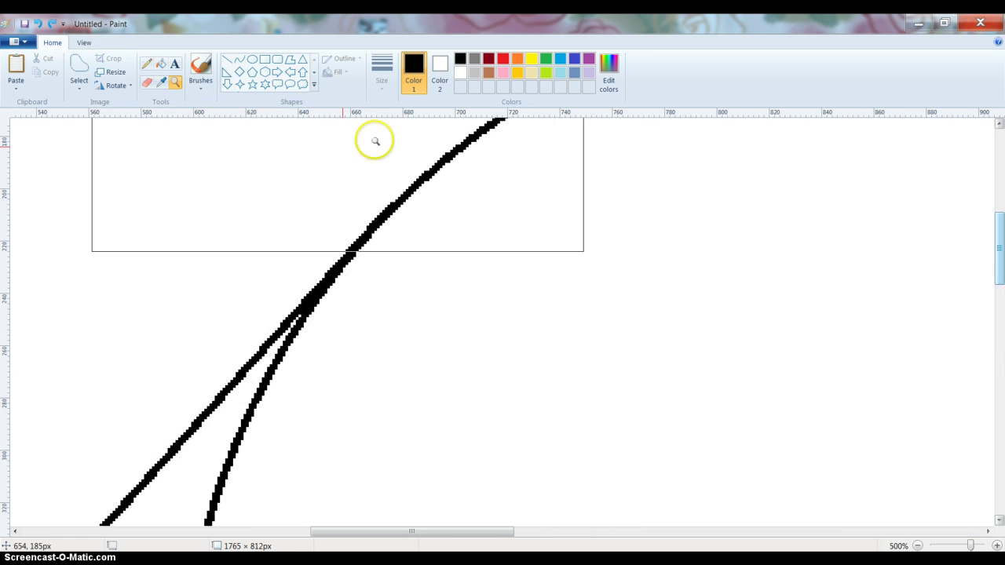
# - Touch up the neck-to-circle joins with light-blue pencil marks, then zoom back out
pyautogui.click(560, 72)
pyautogui.click(146, 63)
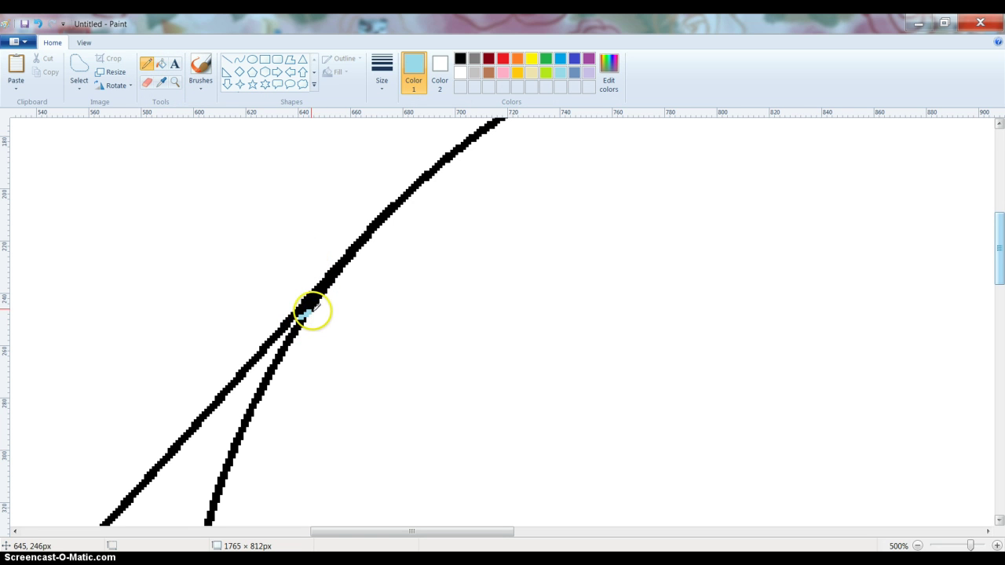
pyautogui.scroll(-15, 353, 322)
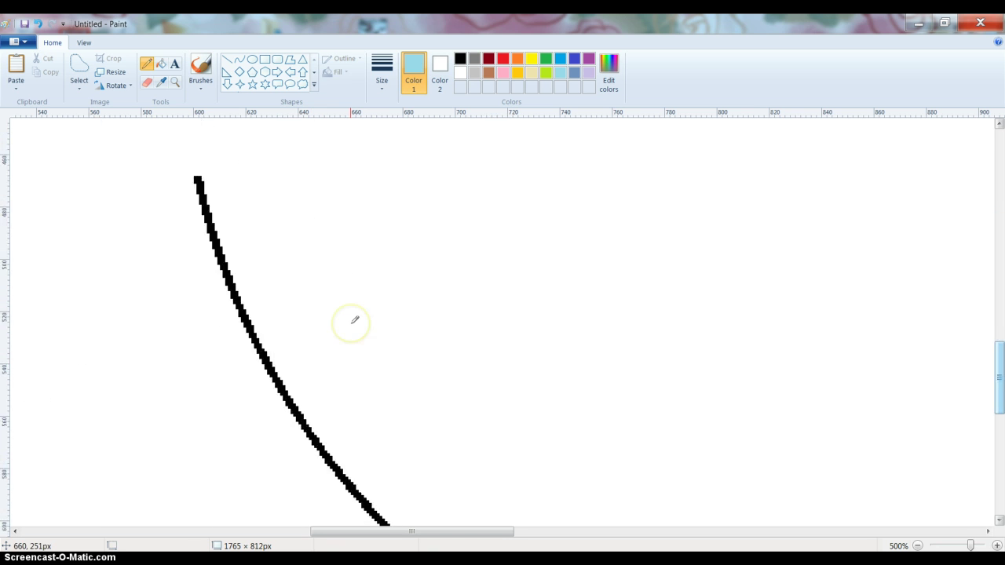
pyautogui.scroll(-3, 801, 433)
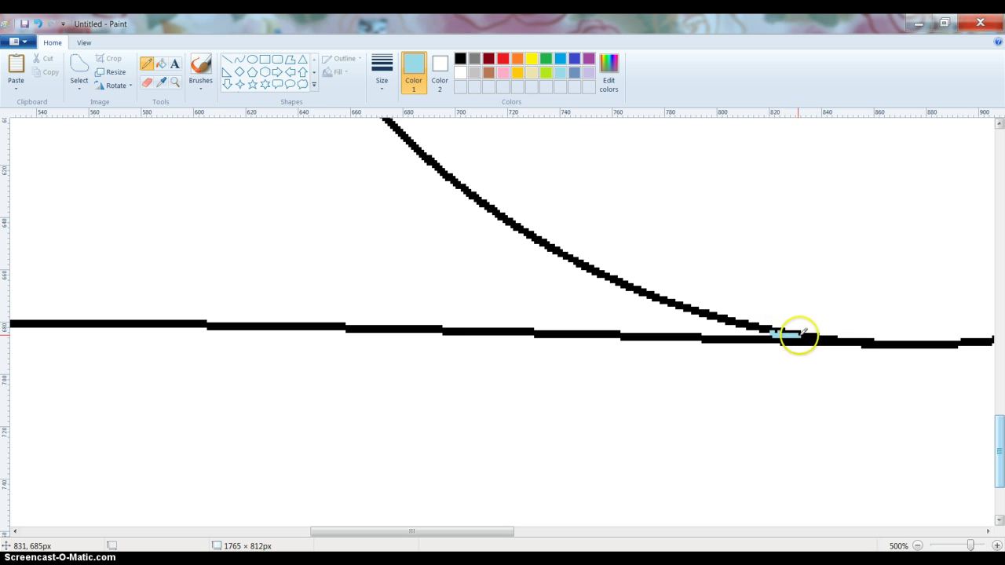
pyautogui.scroll(1, 734, 306)
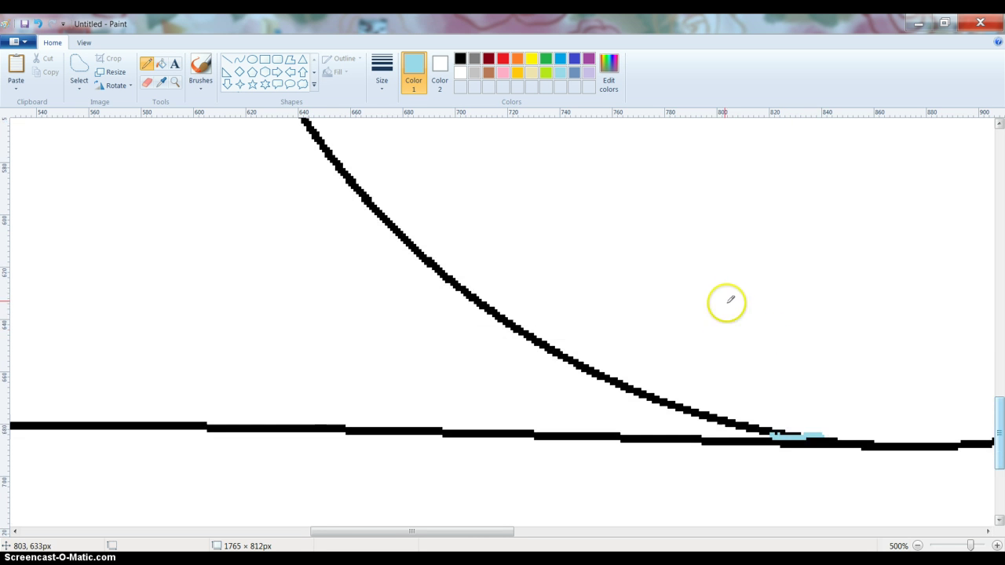
pyautogui.click(918, 546)
pyautogui.click(919, 546)
pyautogui.click(919, 546)
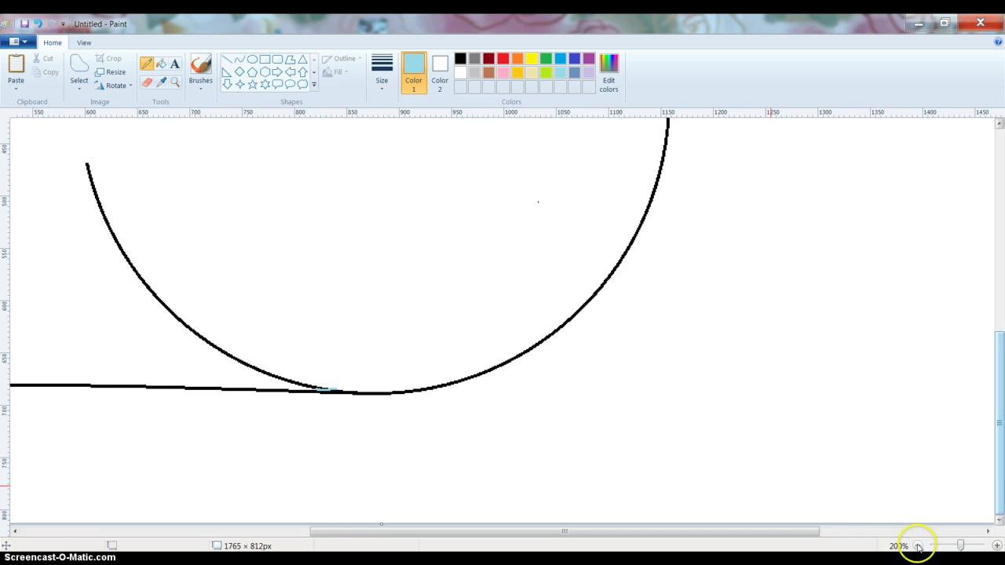
pyautogui.click(919, 545)
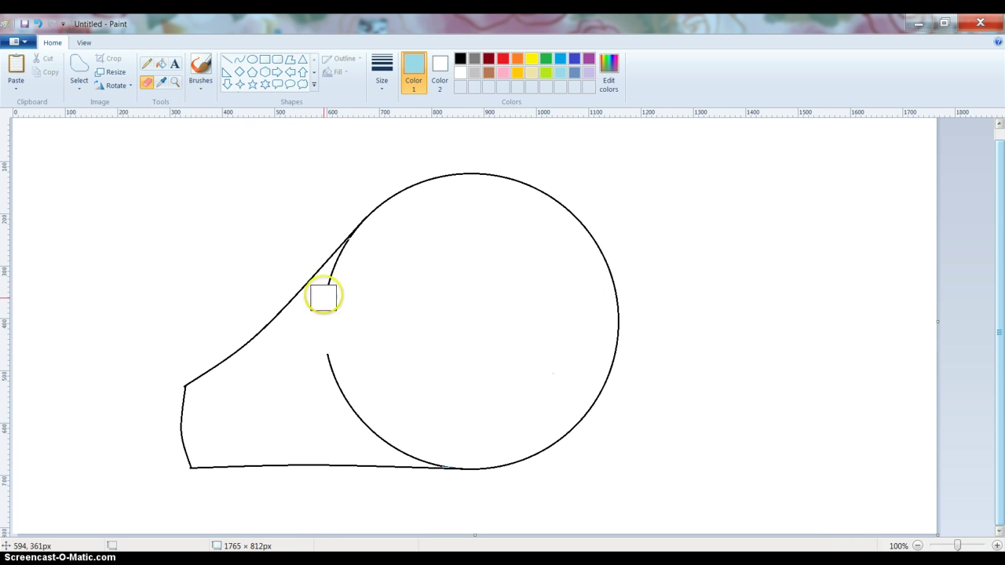
# - Try filling the whistle shape light blue, then undo the fill
pyautogui.click(174, 82)
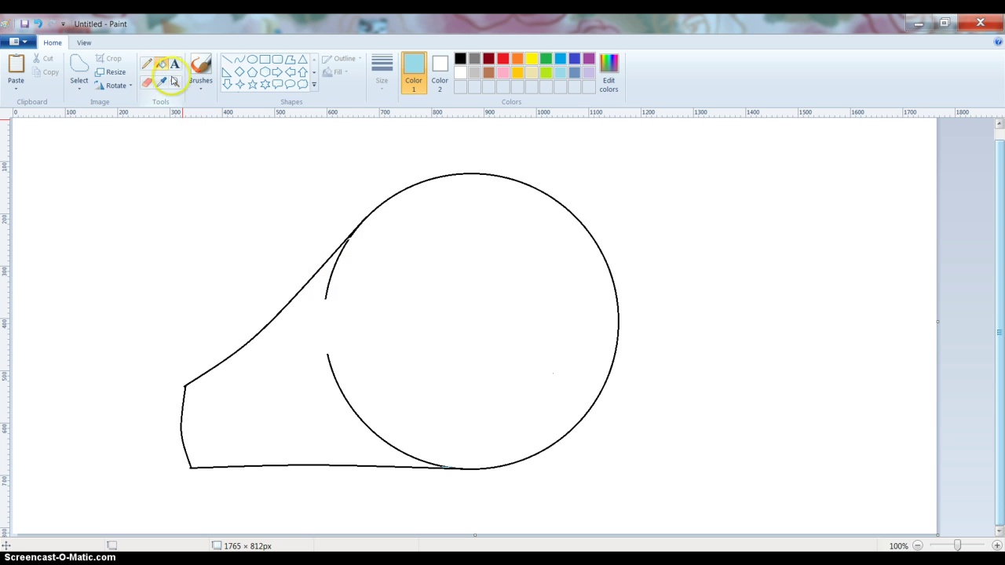
pyautogui.click(328, 290)
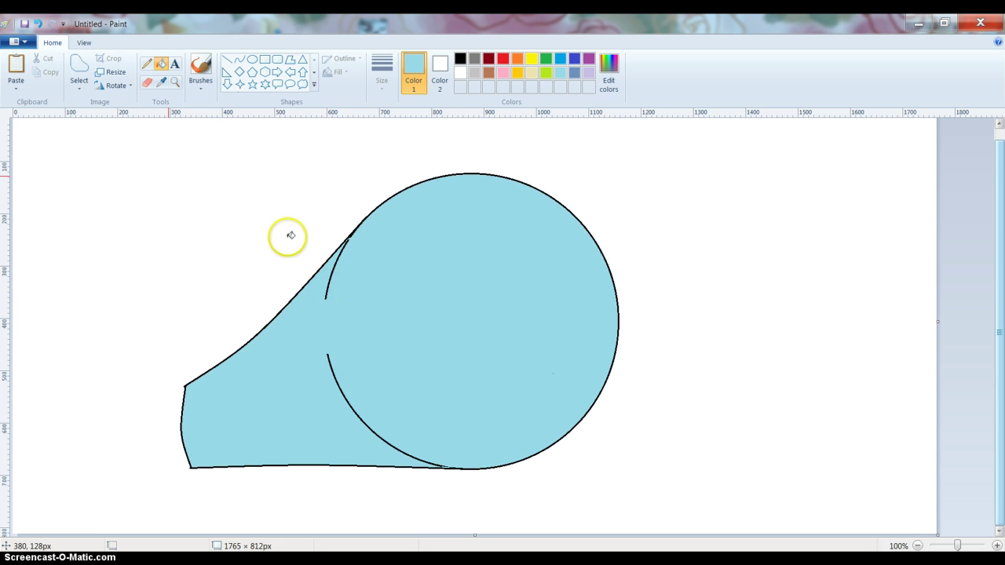
pyautogui.click(37, 25)
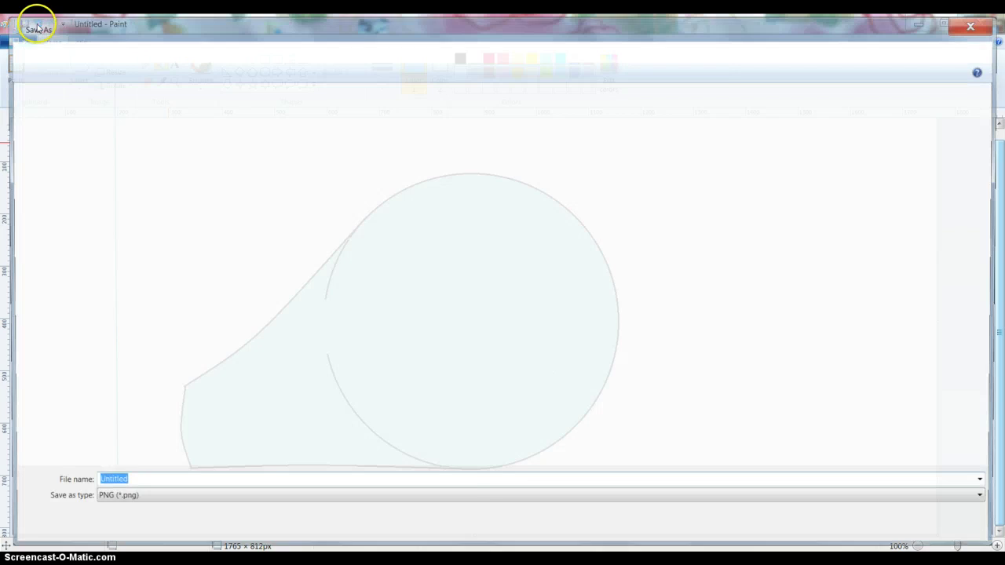
pyautogui.click(980, 22)
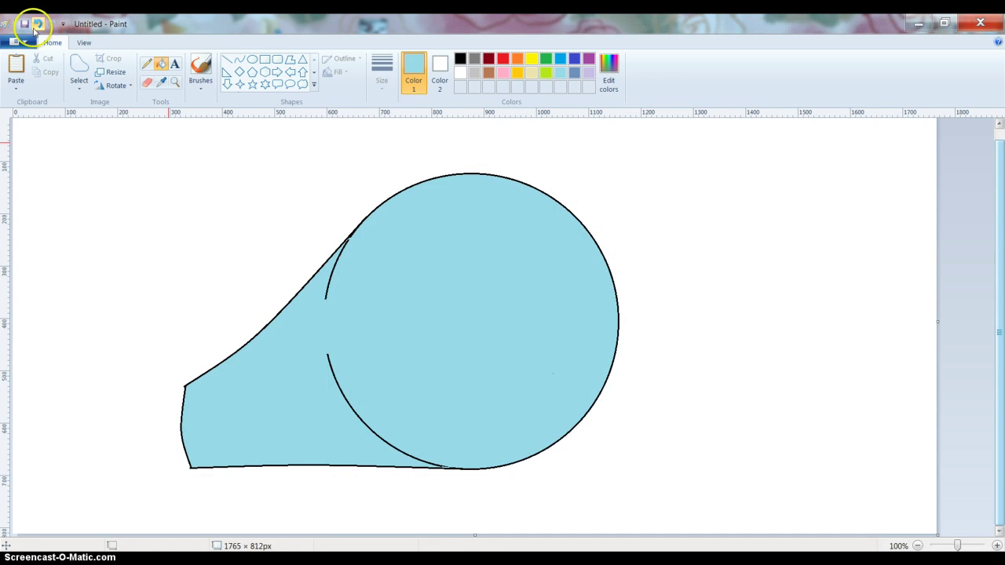
pyautogui.click(37, 24)
# - Magnify the junction where the neck lines meet the circle
pyautogui.click(174, 82)
pyautogui.click(439, 259)
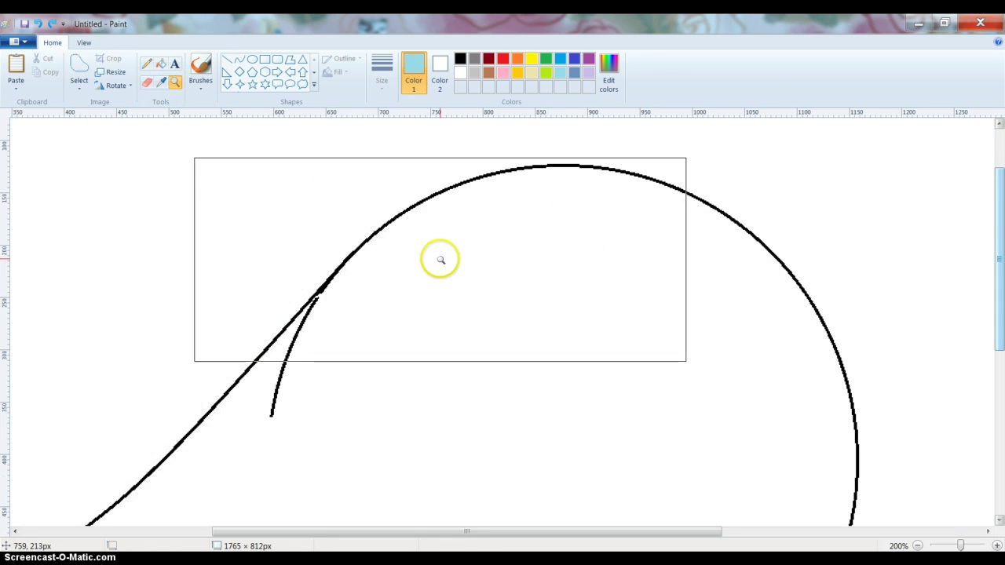
pyautogui.click(351, 284)
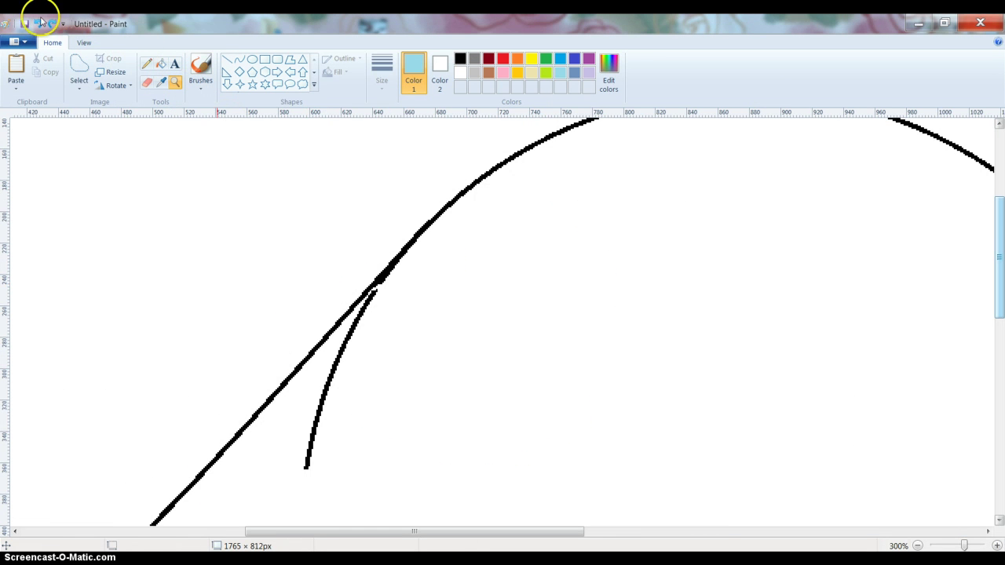
pyautogui.click(26, 23)
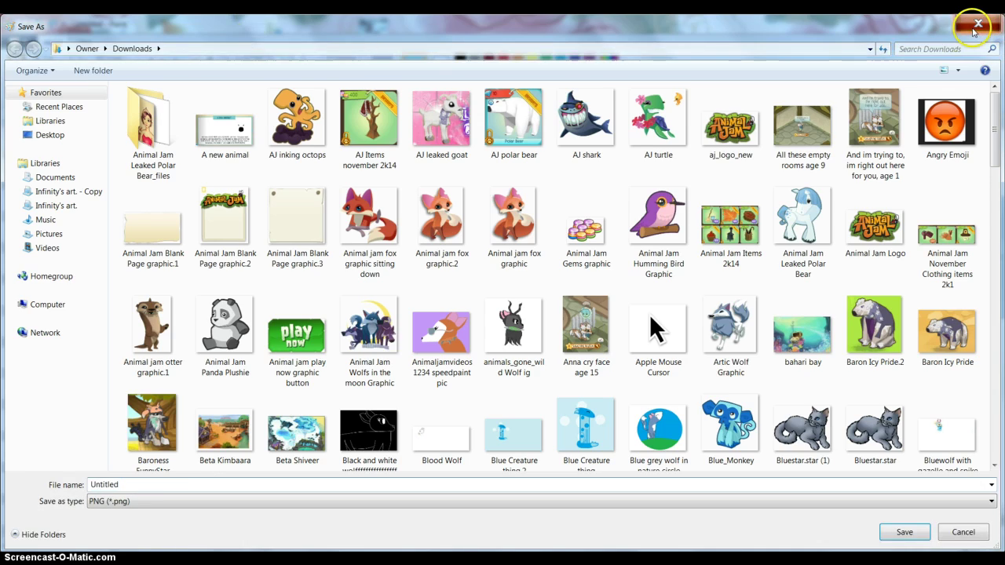
pyautogui.click(977, 11)
pyautogui.click(41, 23)
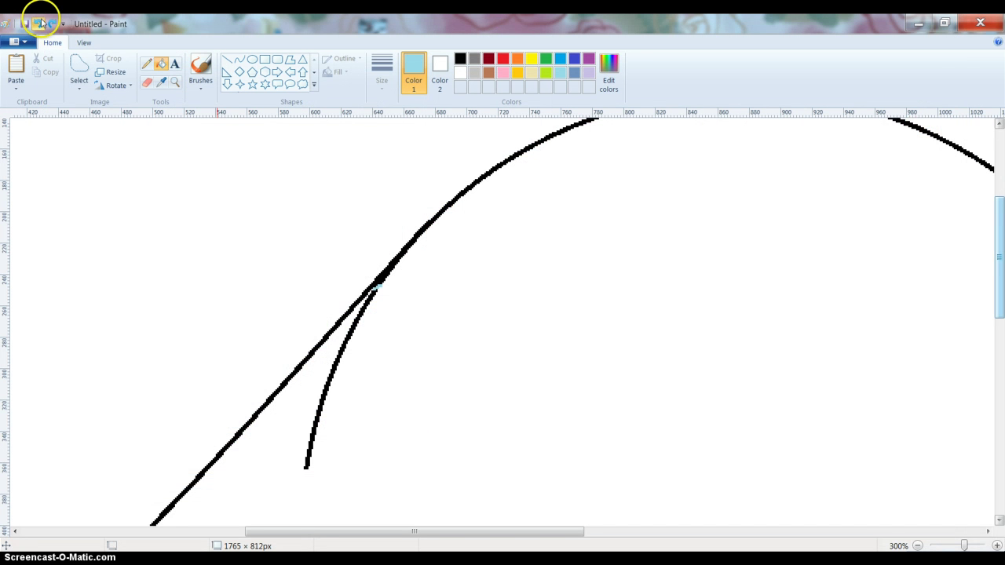
pyautogui.scroll(-5, 416, 183)
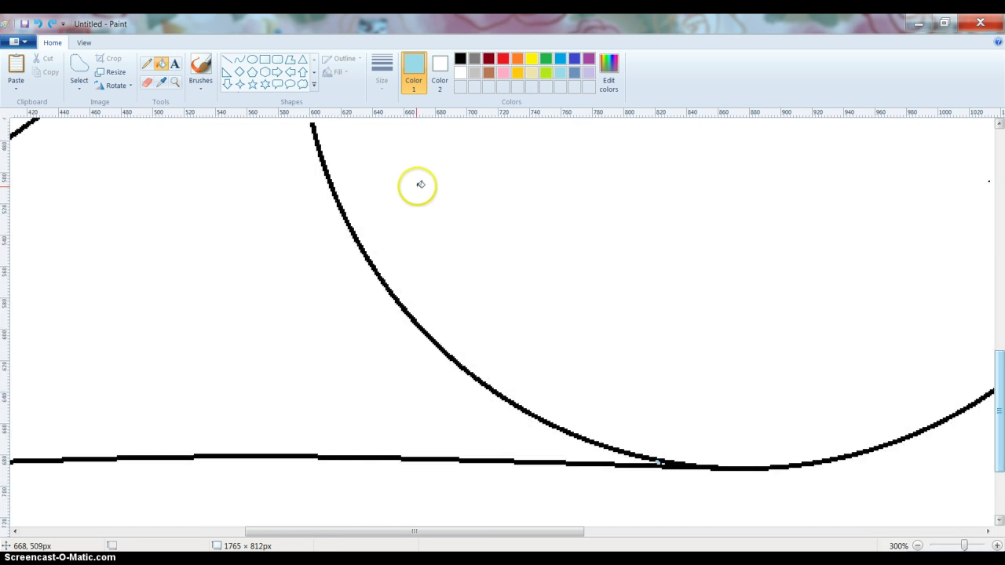
pyautogui.scroll(2, 418, 185)
# - Set the canvas zoom to 200% using the View options
pyautogui.click(83, 42)
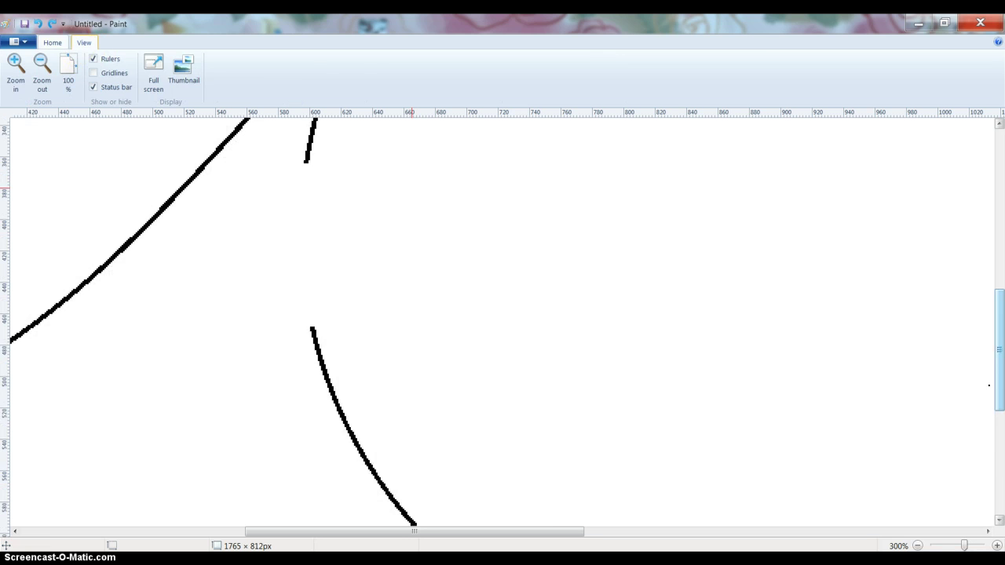
pyautogui.scroll(-2, 68, 47)
pyautogui.click(52, 43)
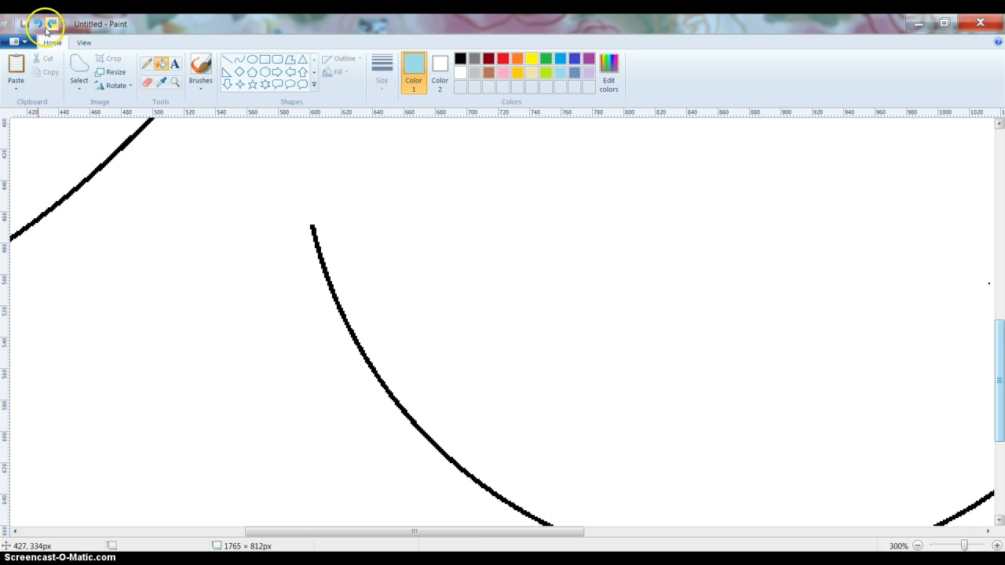
pyautogui.scroll(-5, 404, 222)
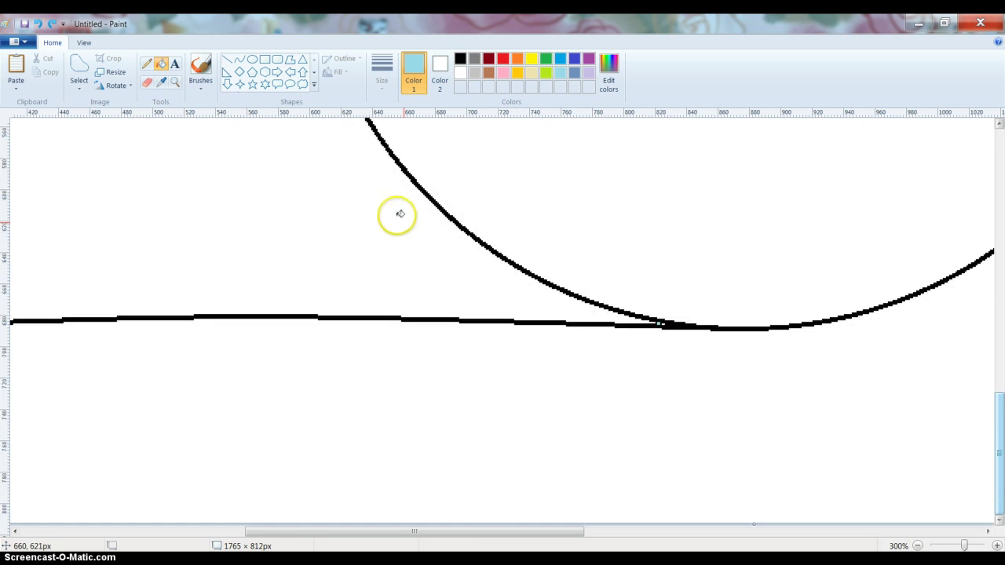
pyautogui.click(40, 25)
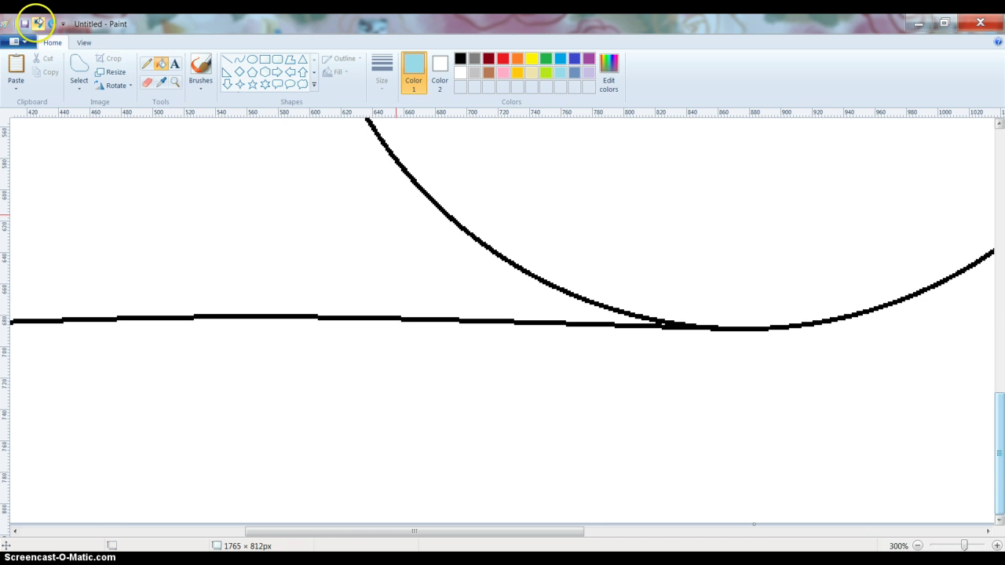
pyautogui.scroll(10, 307, 144)
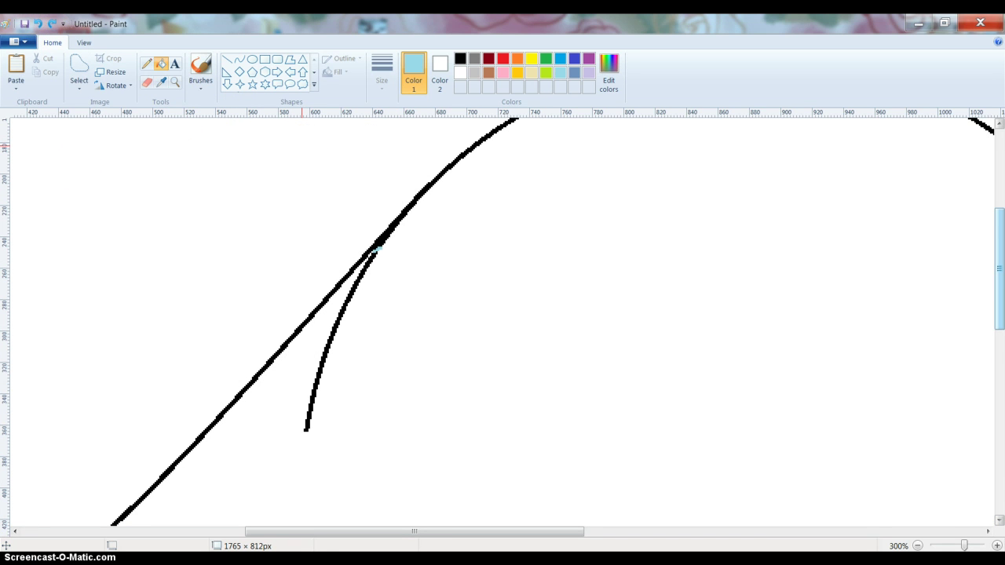
pyautogui.scroll(-2, 270, 263)
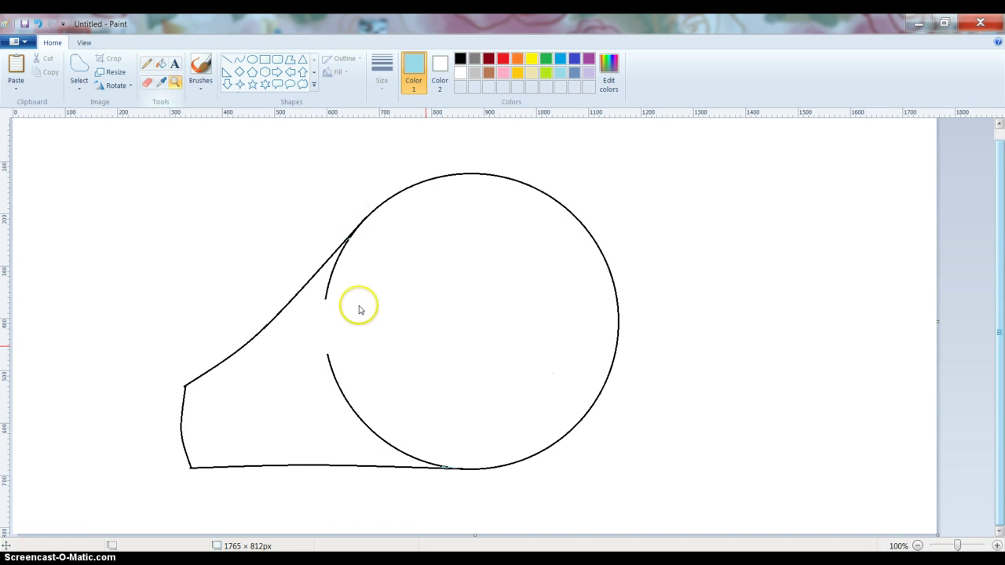
pyautogui.click(364, 351)
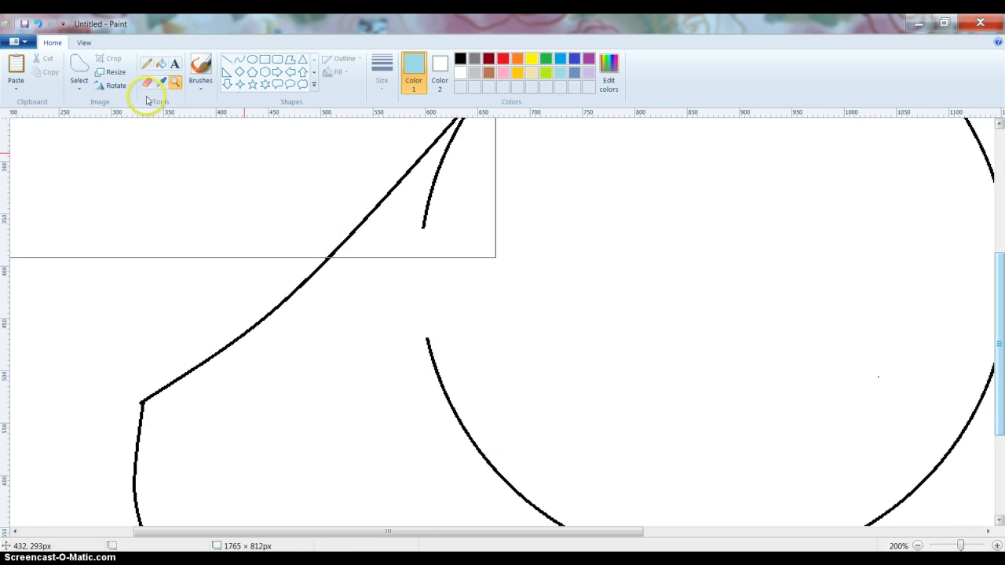
# - Recolour the circle's black inner arc light blue, undoing stray trial fills
pyautogui.click(162, 63)
pyautogui.click(428, 214)
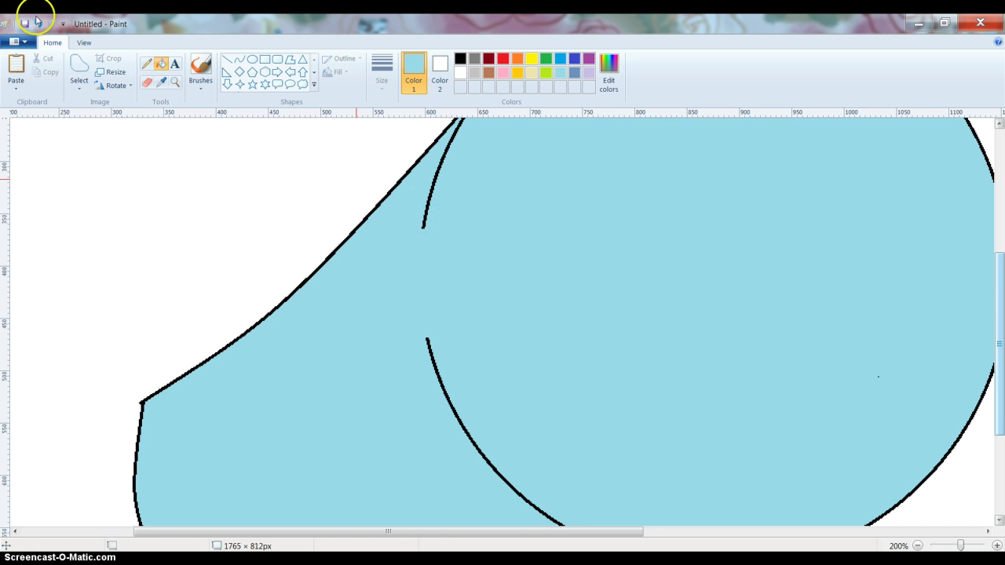
pyautogui.click(37, 27)
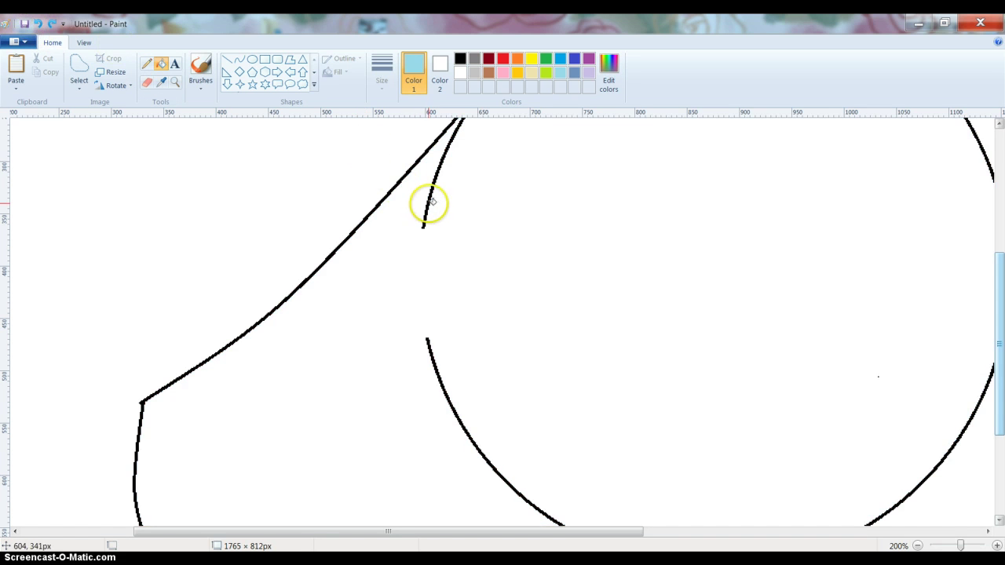
pyautogui.scroll(1, 444, 180)
pyautogui.scroll(-2, 474, 306)
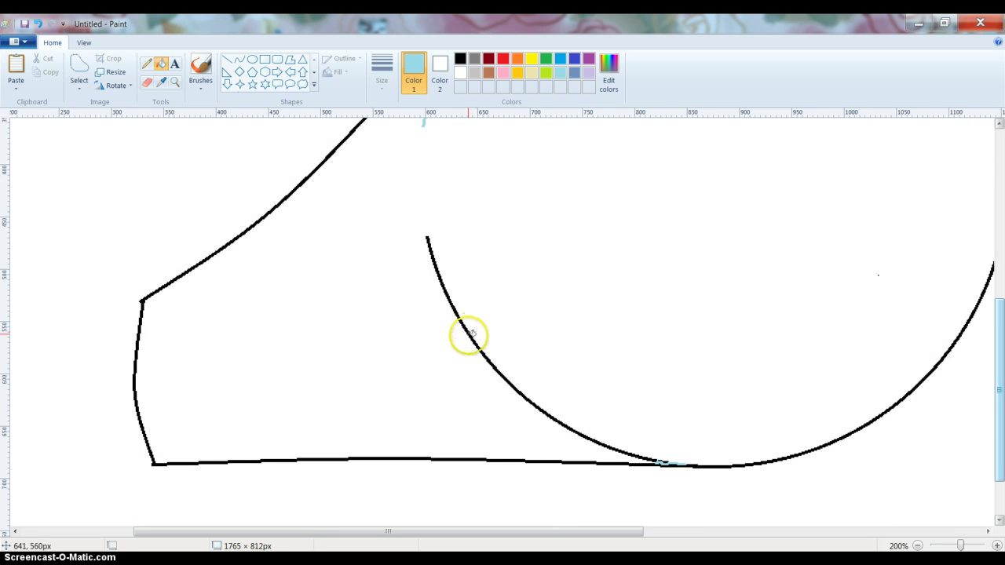
pyautogui.click(474, 333)
pyautogui.click(474, 333)
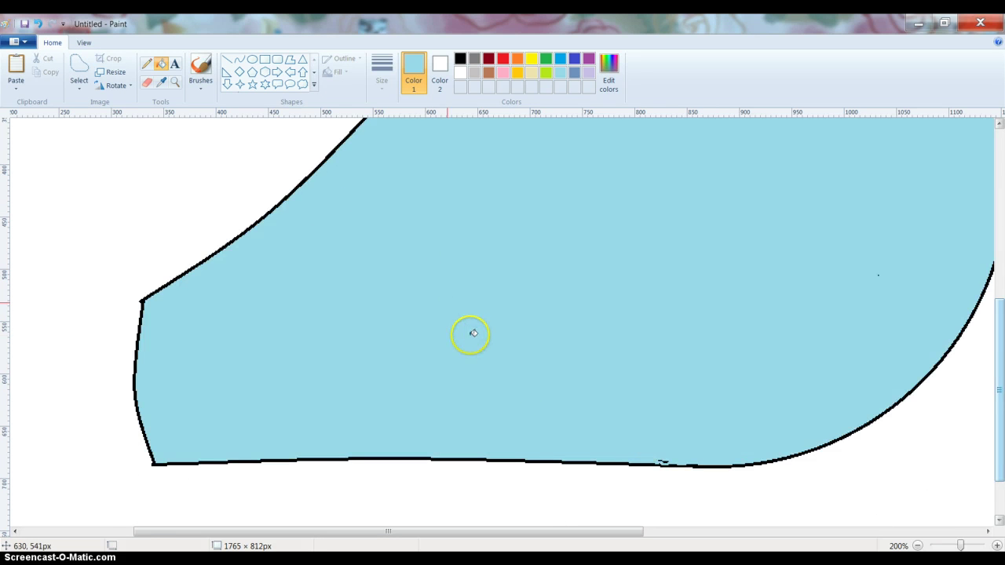
pyautogui.click(39, 24)
pyautogui.click(38, 24)
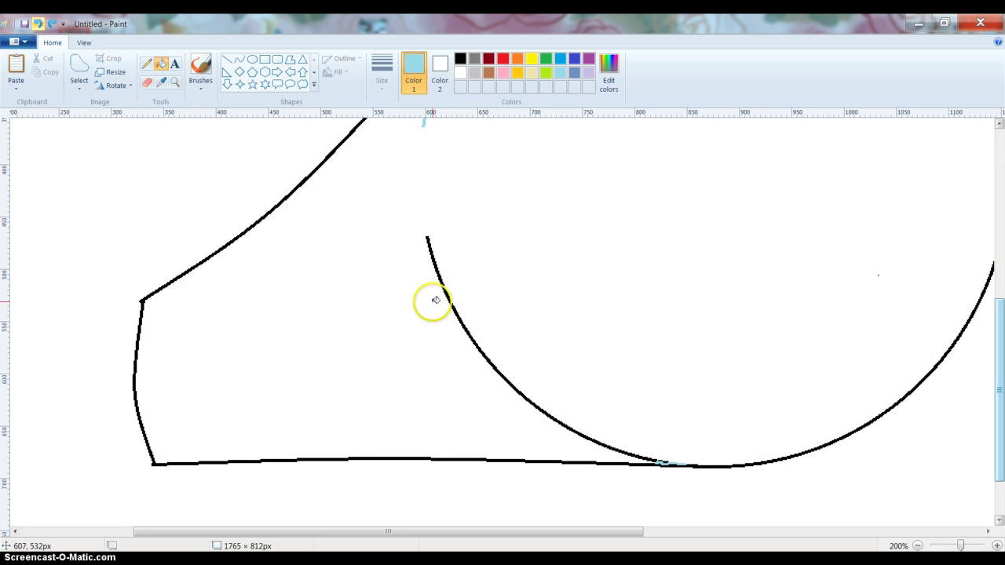
pyautogui.click(430, 250)
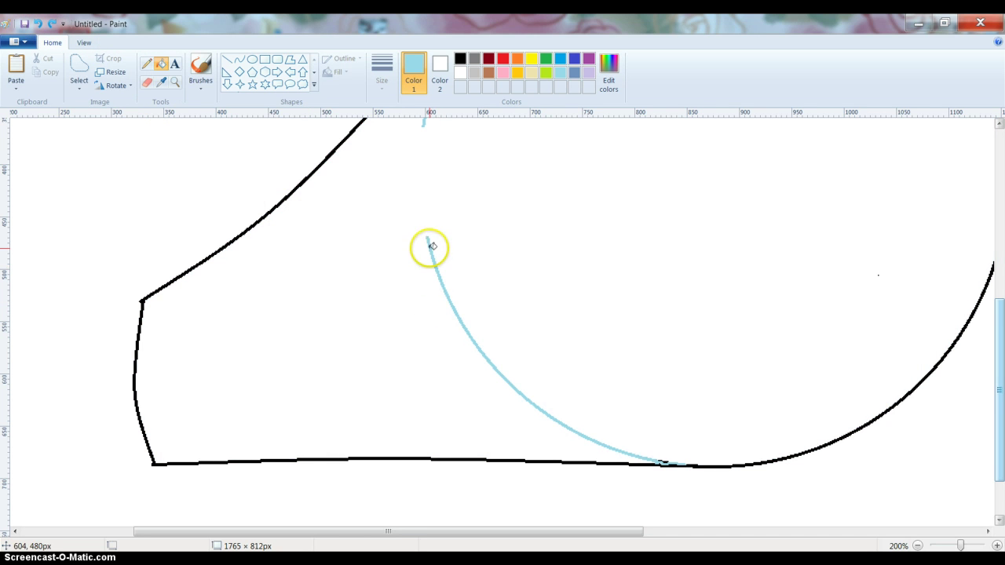
# - Erase the light-blue inner arc and the leftover blue dots
pyautogui.click(146, 84)
pyautogui.moveTo(439, 265)
pyautogui.mouseDown()
pyautogui.moveTo(573, 454)
pyautogui.moveTo(700, 453)
pyautogui.mouseUp()
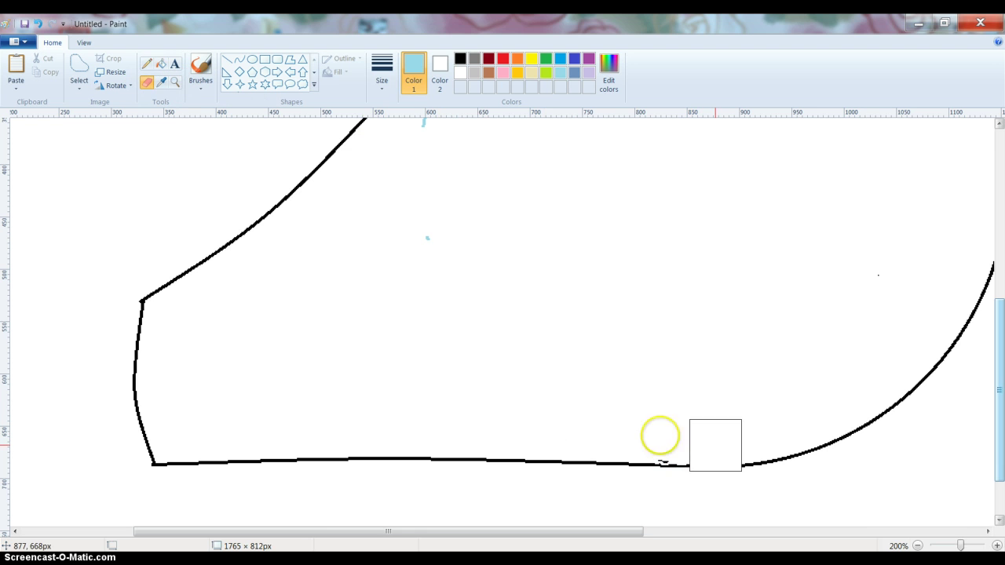
pyautogui.moveTo(439, 247); pyautogui.dragTo(429, 136)
pyautogui.scroll(3, 455, 303)
pyautogui.moveTo(429, 260)
pyautogui.mouseDown()
pyautogui.moveTo(430, 208)
pyautogui.moveTo(453, 145)
pyautogui.mouseUp()
pyautogui.scroll(3, 495, 322)
pyautogui.scroll(-3, 497, 267)
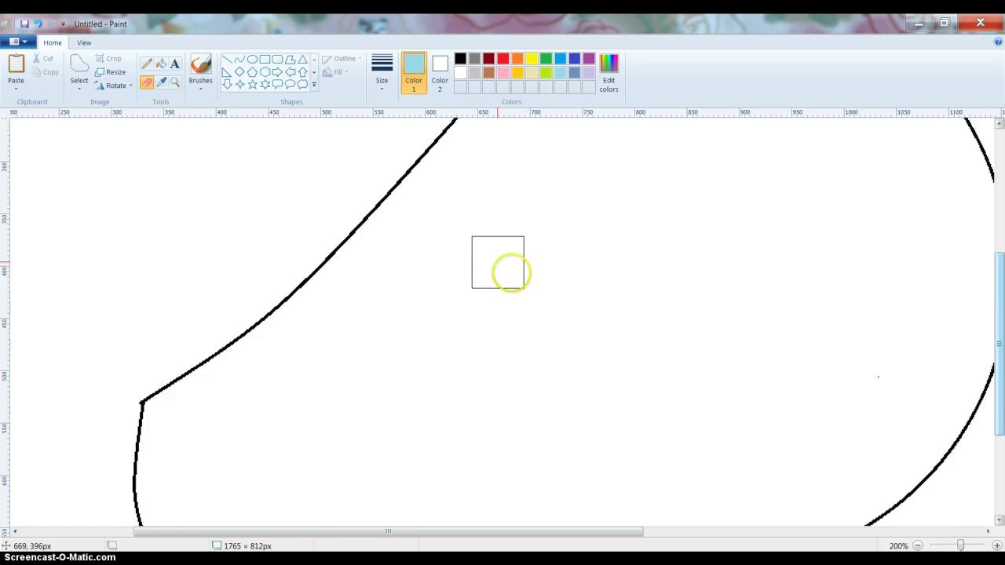
# - Zoom back to 100% and undo a stray thin line using rectangular selection
pyautogui.click(917, 546)
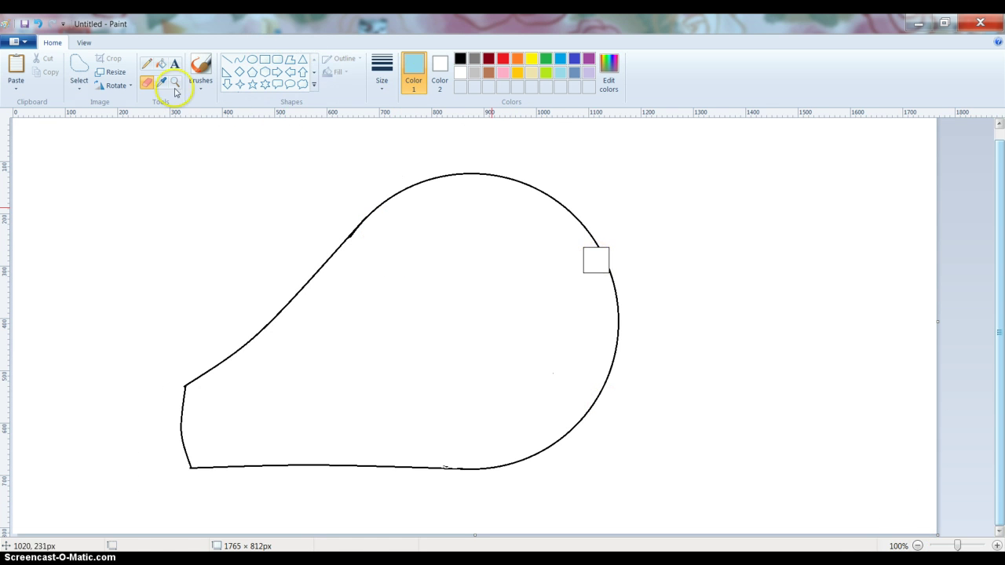
pyautogui.click(78, 69)
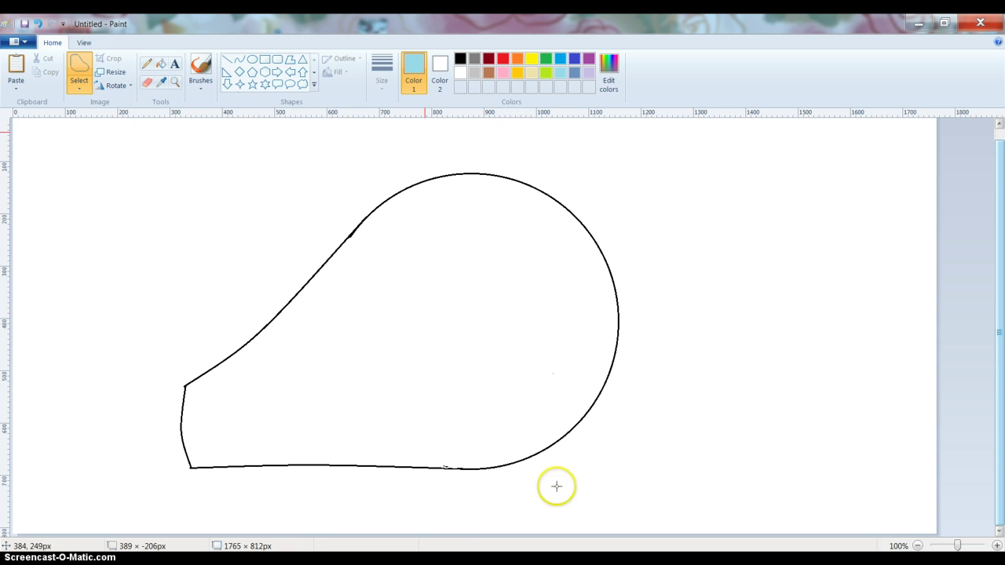
pyautogui.hotkey('ctrl', 'z')
pyautogui.hotkey('ctrl', 'y')
pyautogui.click(545, 510)
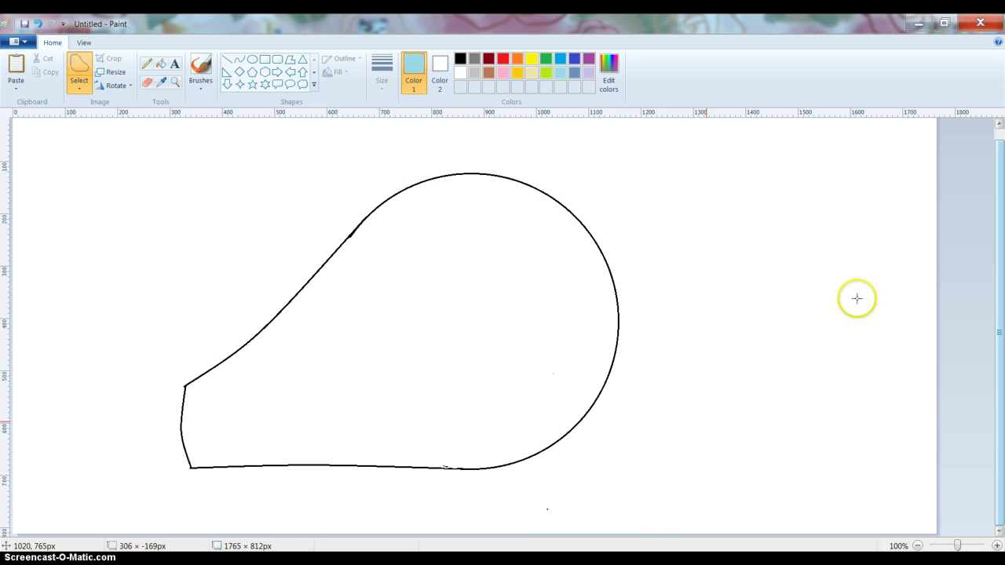
# - Select the entire picture, shrink it slightly, and move it right and down
pyautogui.hotkey('ctrl', 'z')
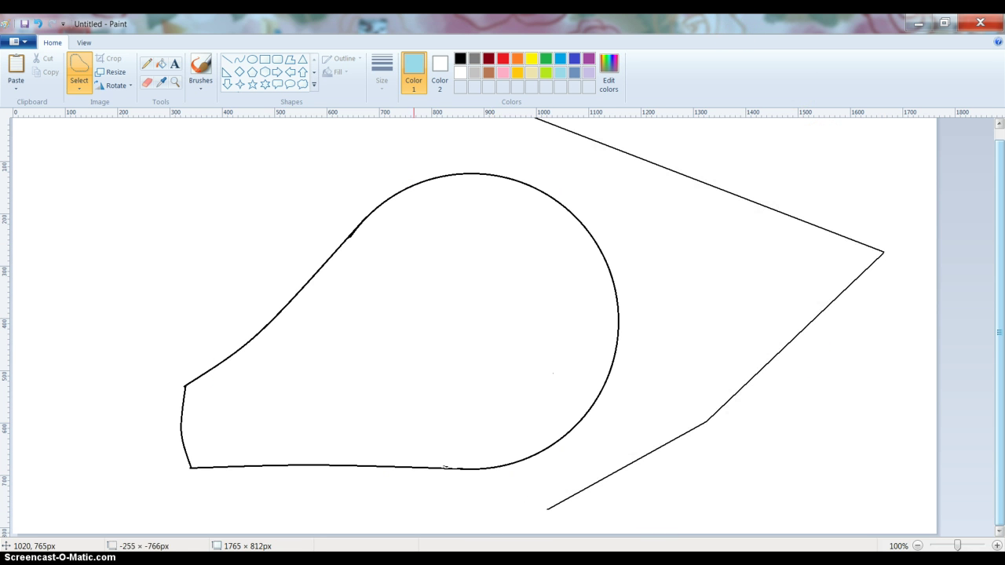
pyautogui.hotkey('ctrl', 'z')
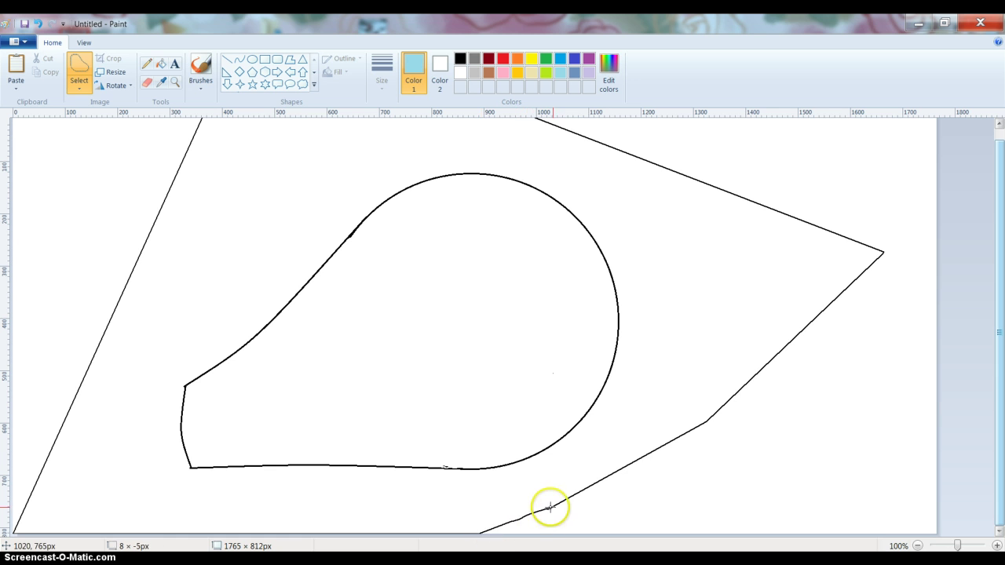
pyautogui.hotkey('ctrl', 'z')
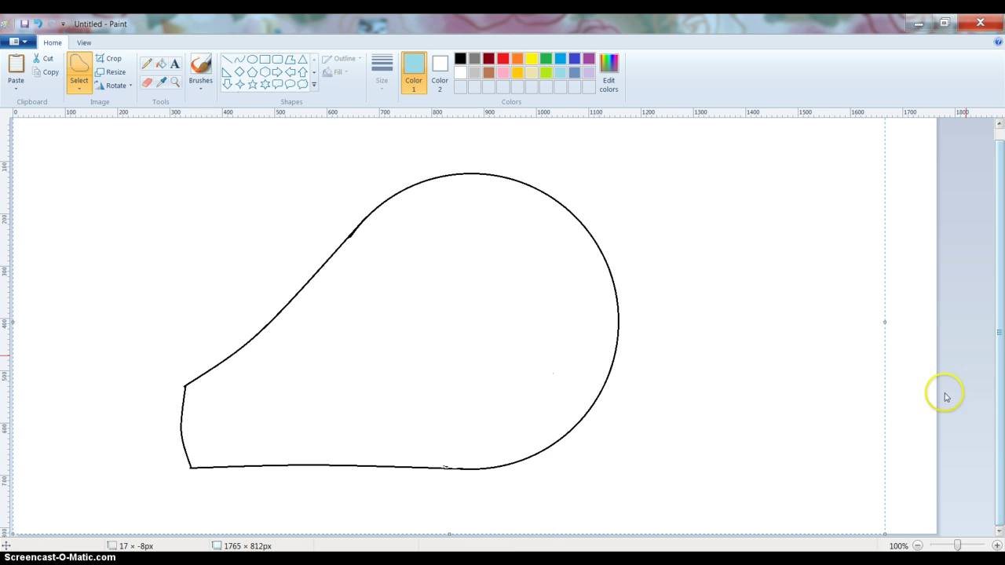
pyautogui.moveTo(884, 535); pyautogui.dragTo(825, 491)
pyautogui.moveTo(654, 406)
pyautogui.mouseDown()
pyautogui.moveTo(691, 429)
pyautogui.moveTo(702, 455)
pyautogui.mouseUp()
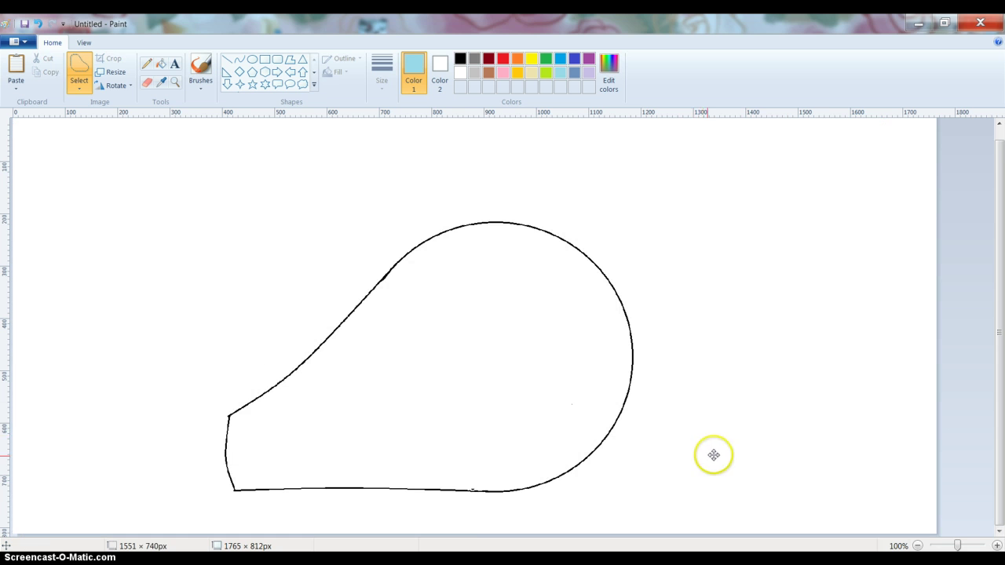
# - Draw the first ear's curved outer edge from the head top, deleting a stray line
pyautogui.click(987, 455)
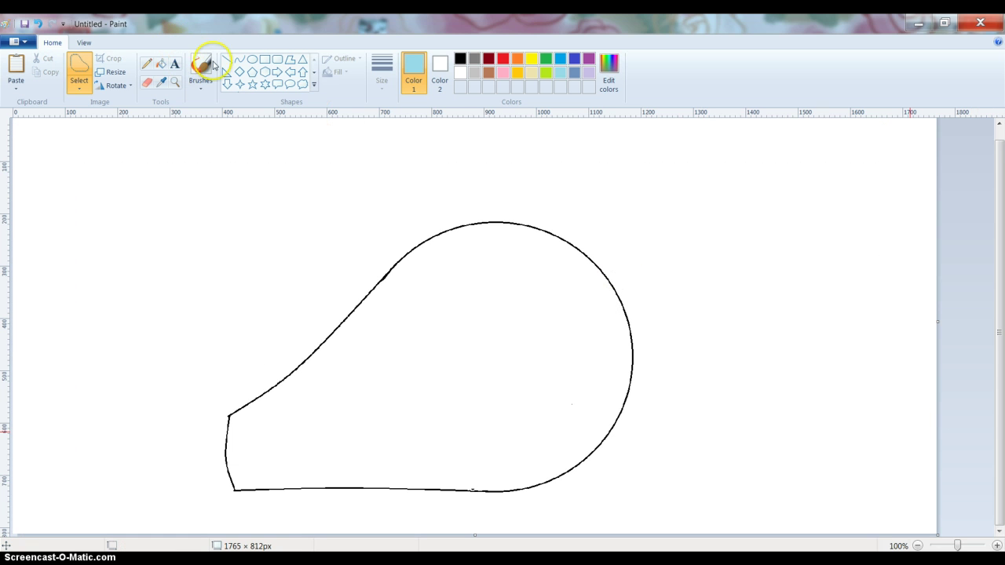
pyautogui.click(240, 59)
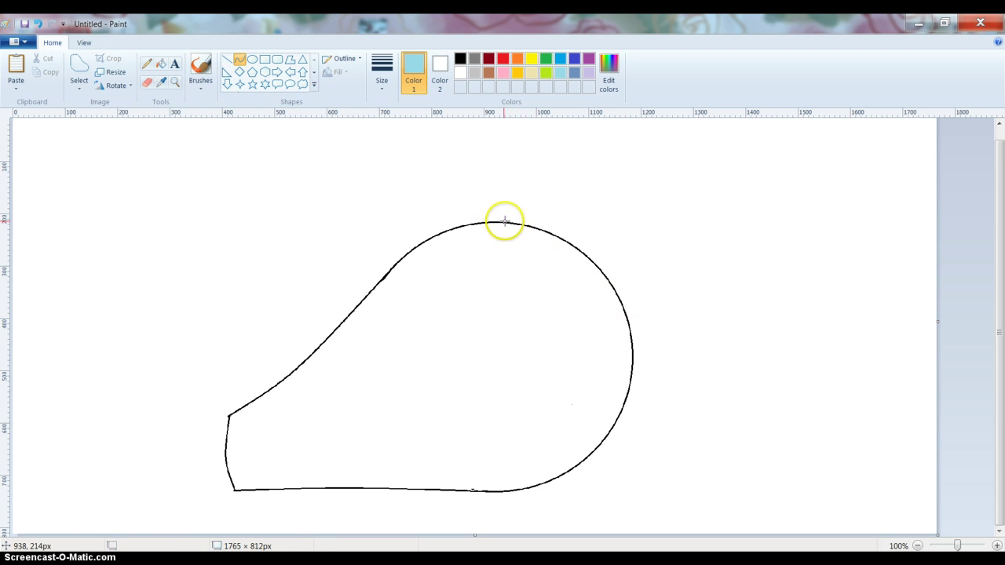
pyautogui.moveTo(511, 223)
pyautogui.mouseDown()
pyautogui.moveTo(607, 183)
pyautogui.moveTo(625, 160)
pyautogui.mouseUp()
pyautogui.moveTo(562, 189); pyautogui.dragTo(557, 181)
pyautogui.click(682, 190)
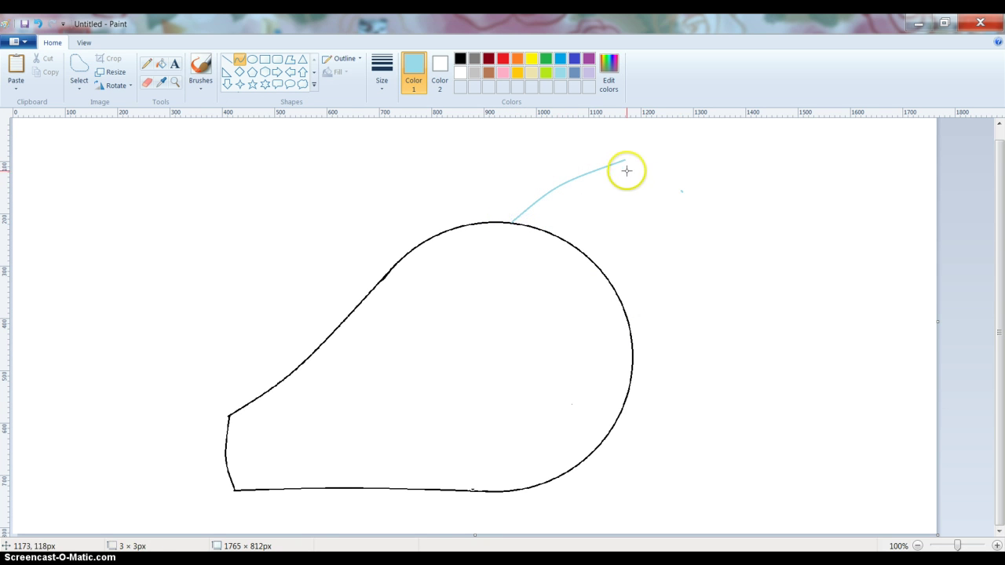
pyautogui.moveTo(625, 160); pyautogui.dragTo(638, 196)
pyautogui.rightClick(647, 194)
pyautogui.click(626, 182)
pyautogui.press('Delete')
# - Add the first ear's curved right side and recolour its light-blue outline black
pyautogui.moveTo(623, 159); pyautogui.dragTo(637, 232)
pyautogui.click(637, 231)
pyautogui.click(684, 224)
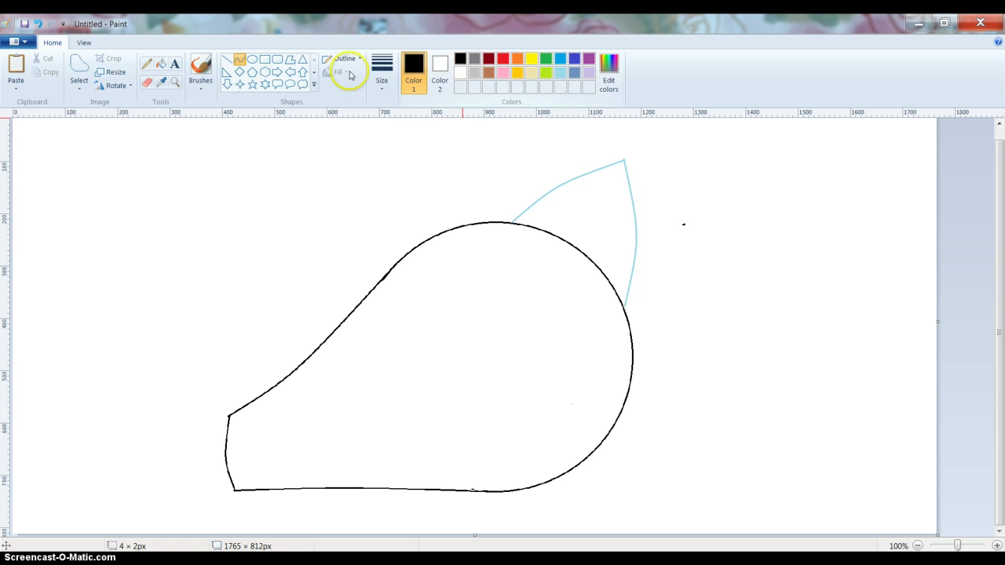
pyautogui.click(160, 64)
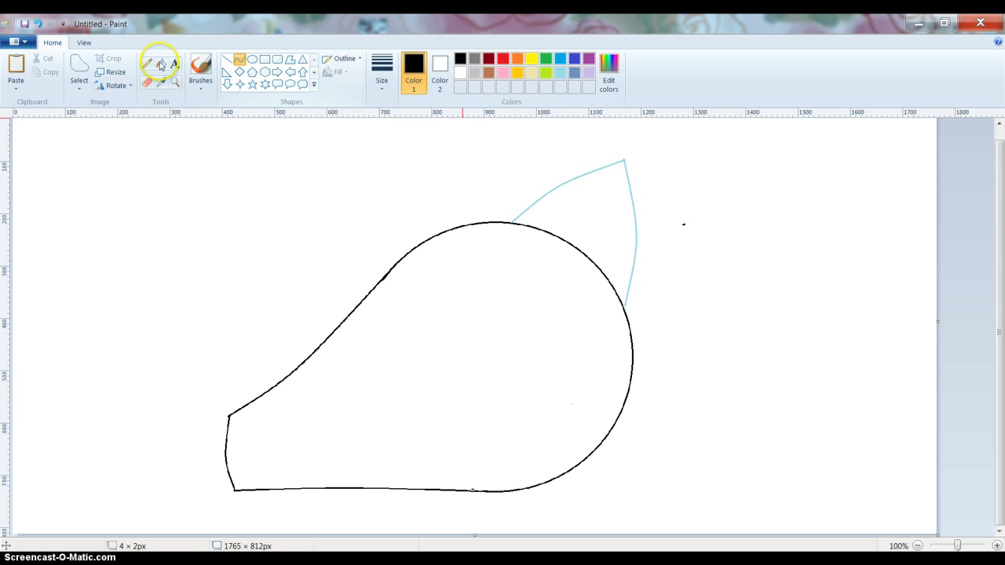
pyautogui.click(515, 219)
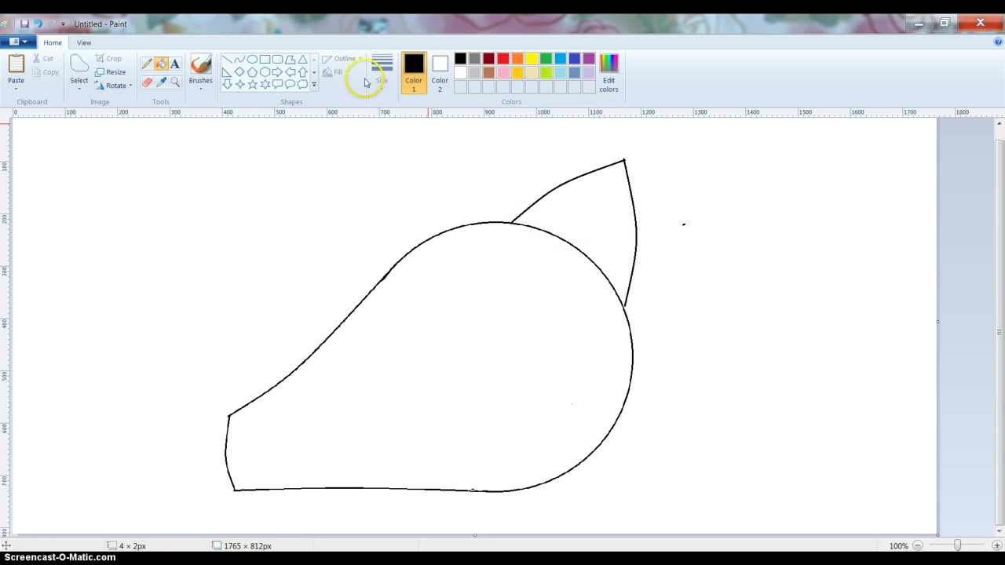
# - Draw the second ear's curved top edge and delete the stray mark beside it
pyautogui.click(239, 60)
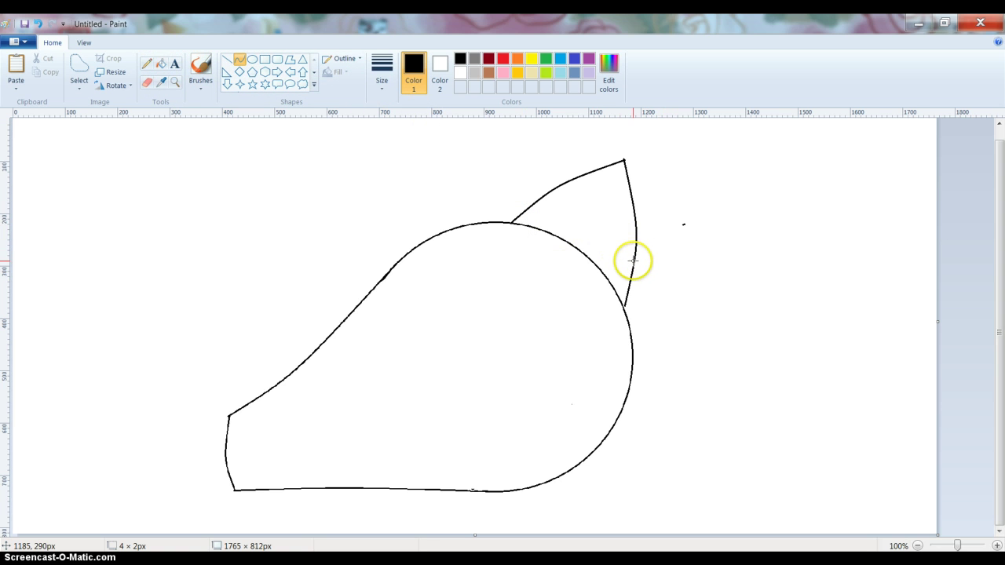
pyautogui.moveTo(635, 261)
pyautogui.mouseDown()
pyautogui.moveTo(713, 226)
pyautogui.moveTo(738, 229)
pyautogui.moveTo(685, 229)
pyautogui.mouseUp()
pyautogui.click(747, 235)
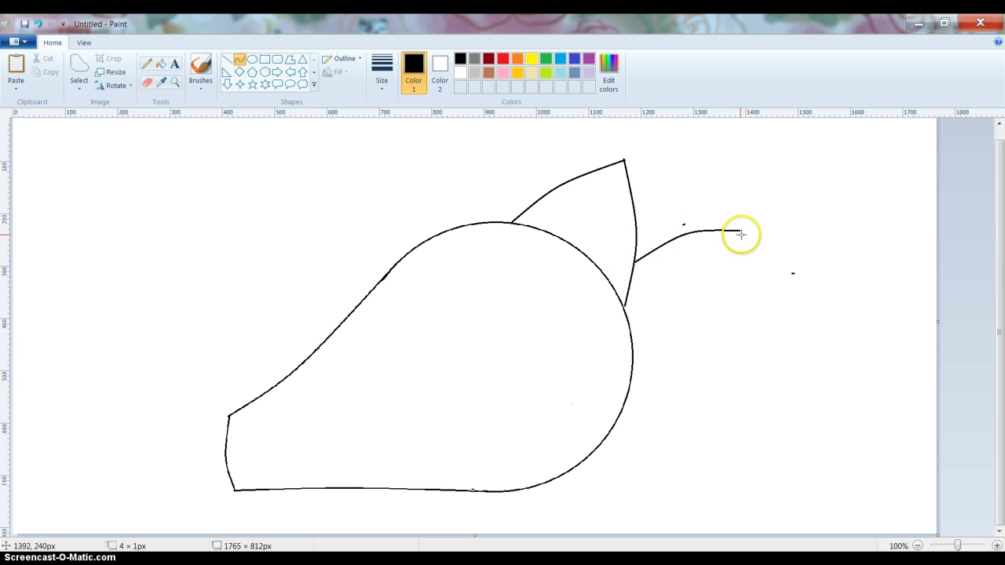
pyautogui.moveTo(792, 275)
pyautogui.mouseDown()
pyautogui.moveTo(741, 224)
pyautogui.moveTo(747, 301)
pyautogui.moveTo(782, 283)
pyautogui.mouseUp()
pyautogui.rightClick(783, 285)
pyautogui.click(774, 275)
pyautogui.rightClick(783, 277)
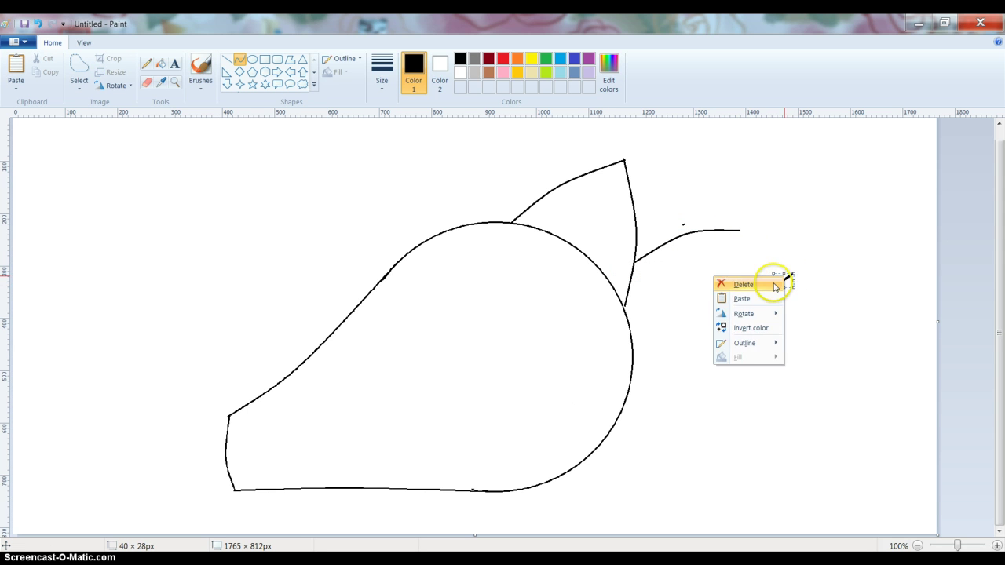
pyautogui.click(752, 258)
# - Curve the second ear's lower edge down to the head and add both ears' inner lines
pyautogui.moveTo(740, 231); pyautogui.dragTo(632, 381)
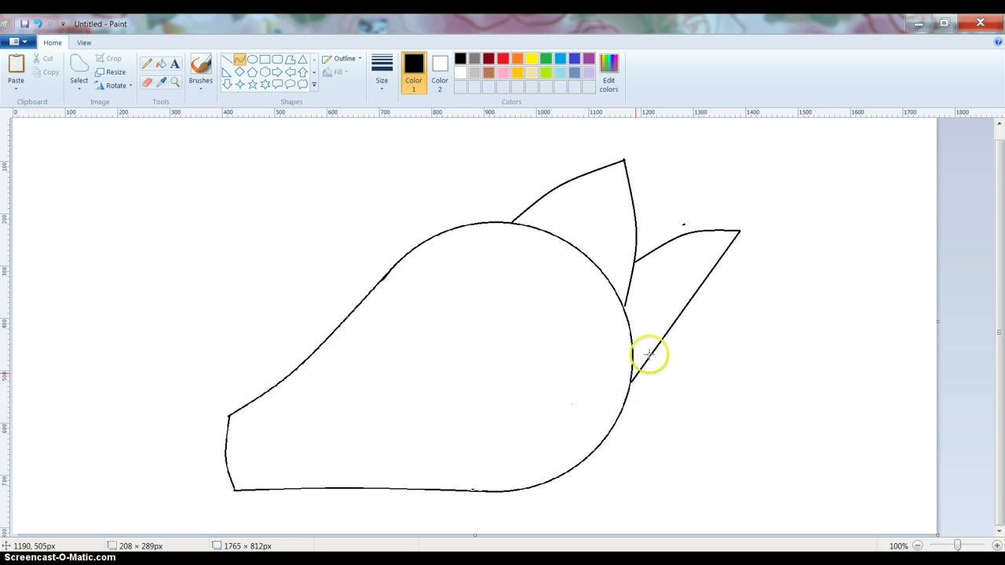
pyautogui.moveTo(668, 332); pyautogui.dragTo(716, 313)
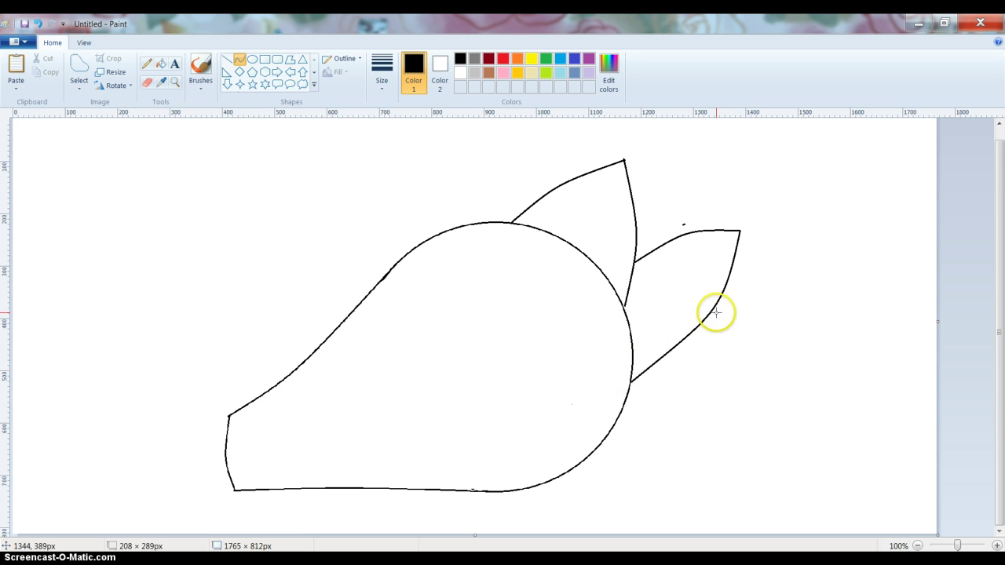
pyautogui.click(755, 306)
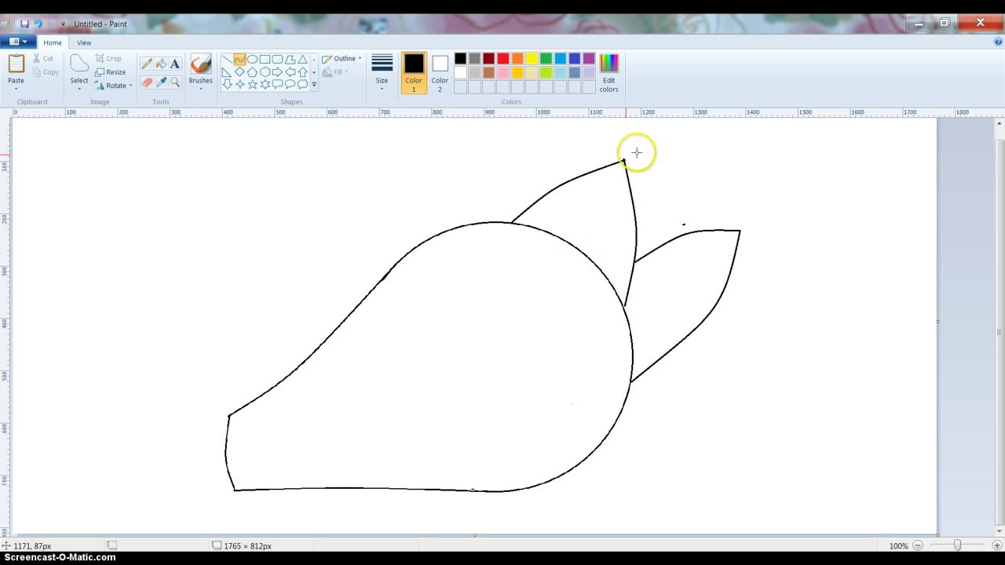
pyautogui.moveTo(624, 161); pyautogui.dragTo(617, 239)
pyautogui.moveTo(739, 230); pyautogui.dragTo(674, 320)
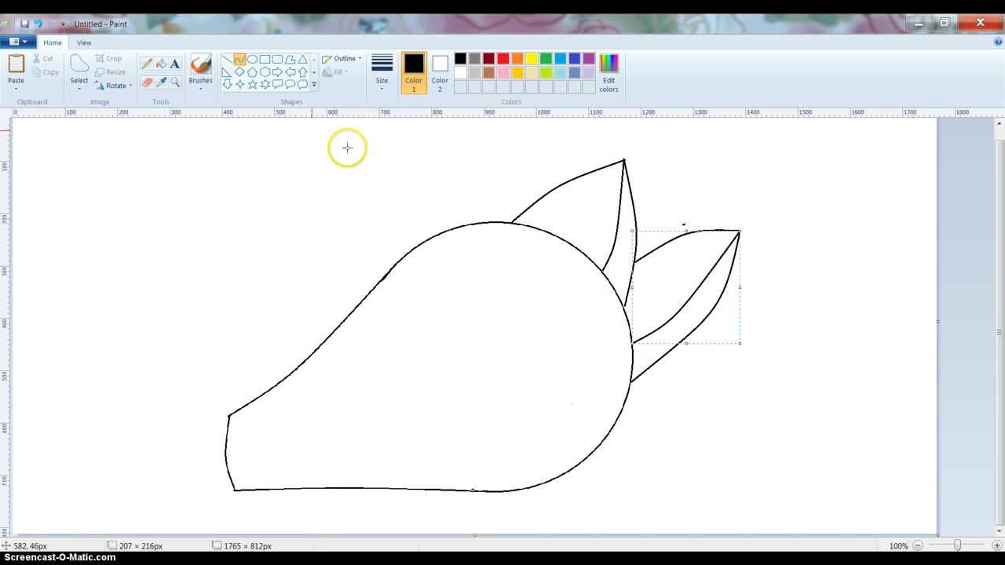
# - Zoom into the top-left and pencil a rounded-box eye with three curved lashes on its left
pyautogui.click(176, 82)
pyautogui.click(225, 204)
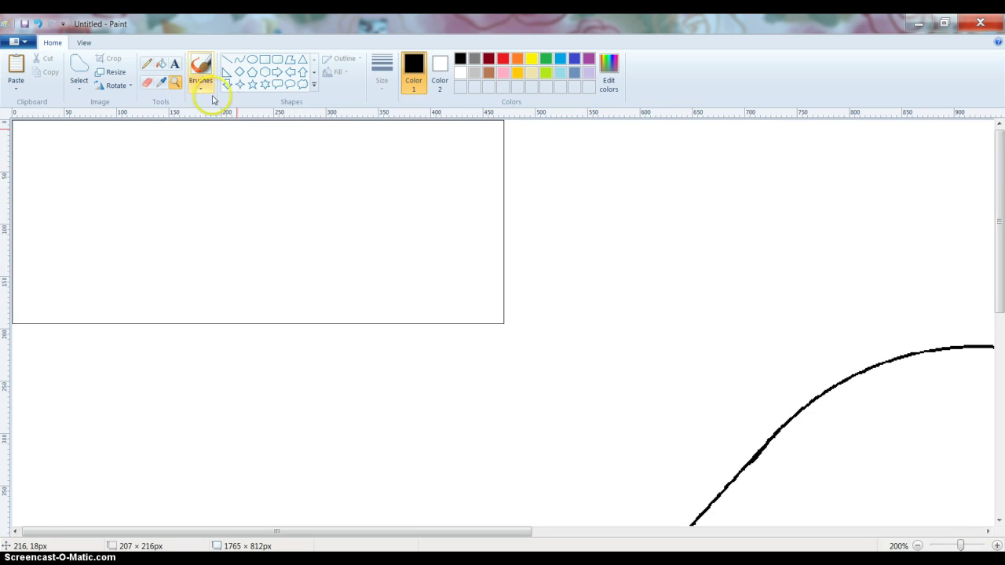
pyautogui.click(146, 62)
pyautogui.moveTo(236, 217)
pyautogui.mouseDown()
pyautogui.moveTo(228, 328)
pyautogui.moveTo(238, 394)
pyautogui.moveTo(277, 447)
pyautogui.moveTo(339, 464)
pyautogui.moveTo(407, 463)
pyautogui.moveTo(448, 440)
pyautogui.moveTo(466, 403)
pyautogui.moveTo(463, 264)
pyautogui.moveTo(434, 235)
pyautogui.moveTo(391, 225)
pyautogui.mouseUp()
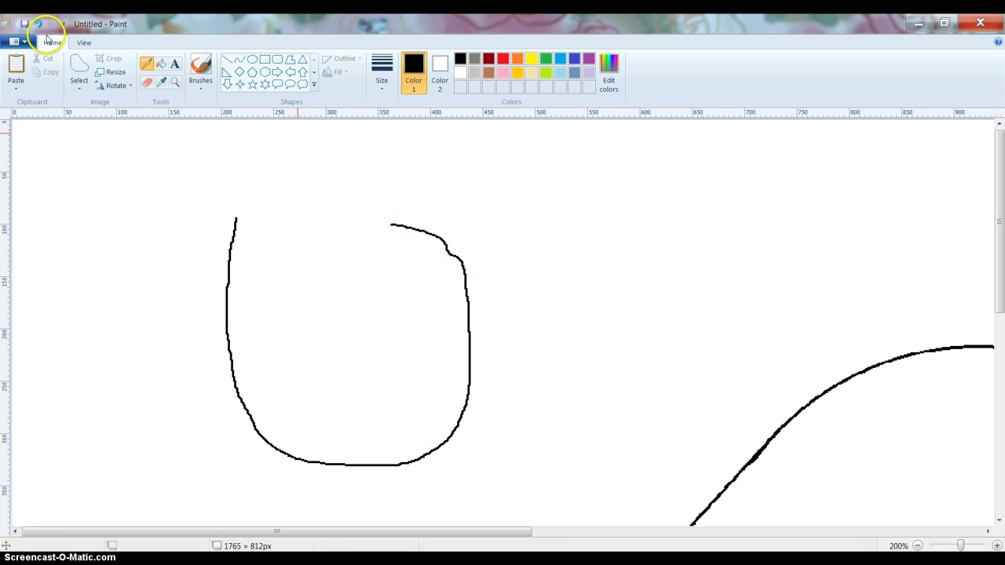
pyautogui.click(38, 24)
pyautogui.moveTo(259, 197)
pyautogui.mouseDown()
pyautogui.moveTo(261, 366)
pyautogui.moveTo(292, 424)
pyautogui.moveTo(398, 438)
pyautogui.moveTo(449, 424)
pyautogui.moveTo(461, 394)
pyautogui.moveTo(450, 191)
pyautogui.moveTo(279, 190)
pyautogui.mouseUp()
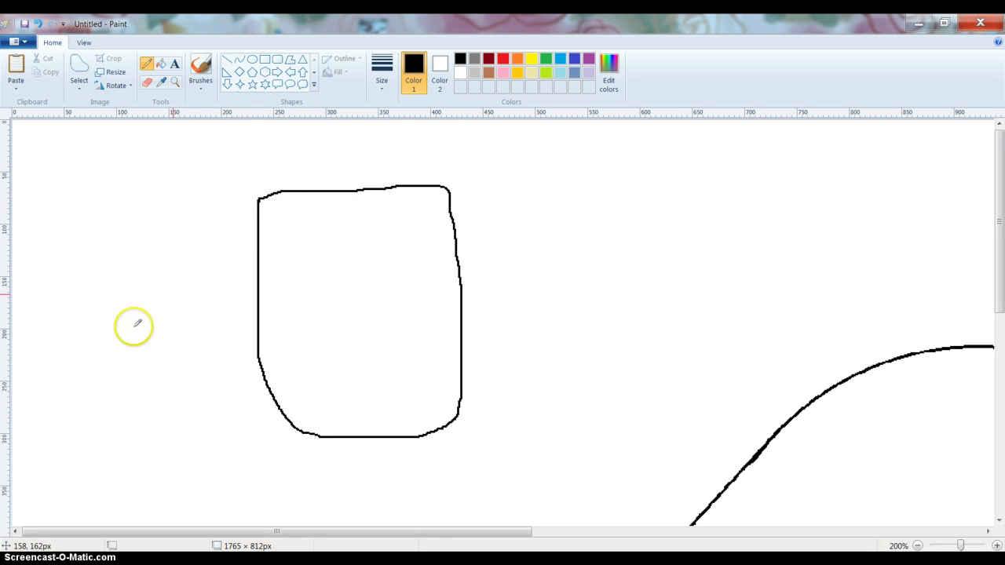
pyautogui.moveTo(273, 193)
pyautogui.mouseDown()
pyautogui.moveTo(218, 173)
pyautogui.moveTo(194, 139)
pyautogui.moveTo(206, 207)
pyautogui.moveTo(249, 231)
pyautogui.mouseUp()
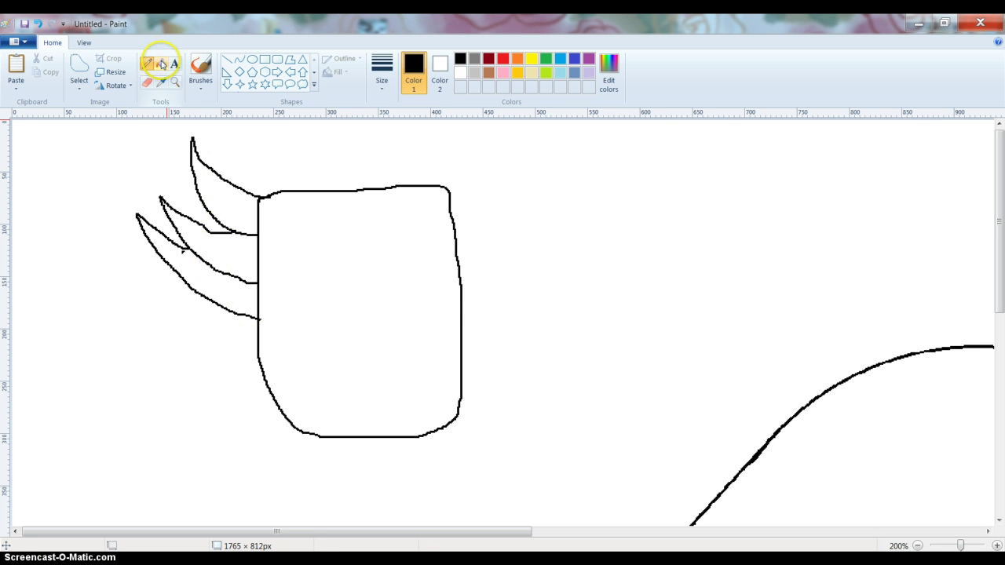
# - Fill the three eyelashes solid black
pyautogui.click(161, 65)
pyautogui.click(224, 192)
pyautogui.click(233, 265)
pyautogui.click(246, 289)
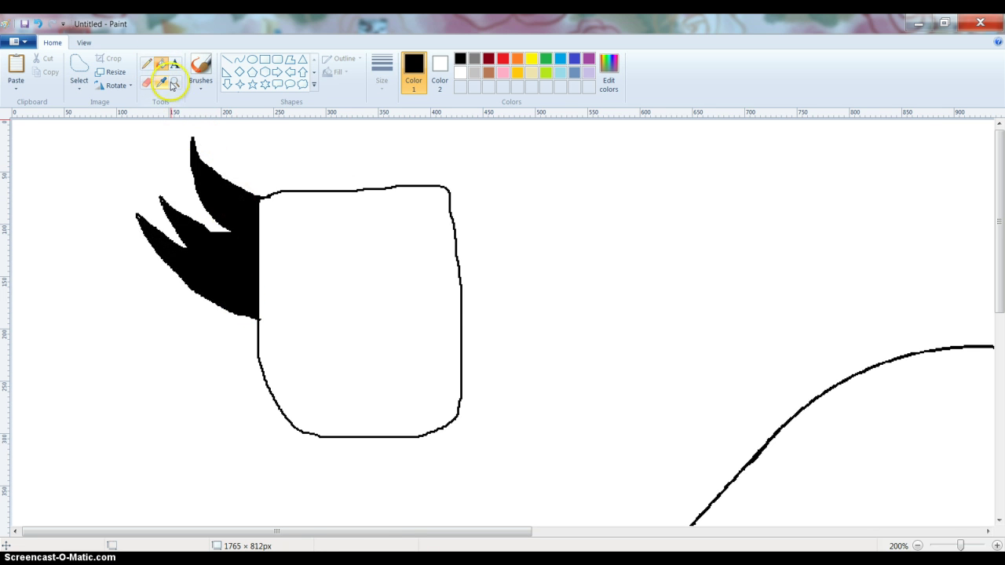
# - Draw a leftward-bending curve down the eye box, closing it to the bottom edge
pyautogui.click(240, 60)
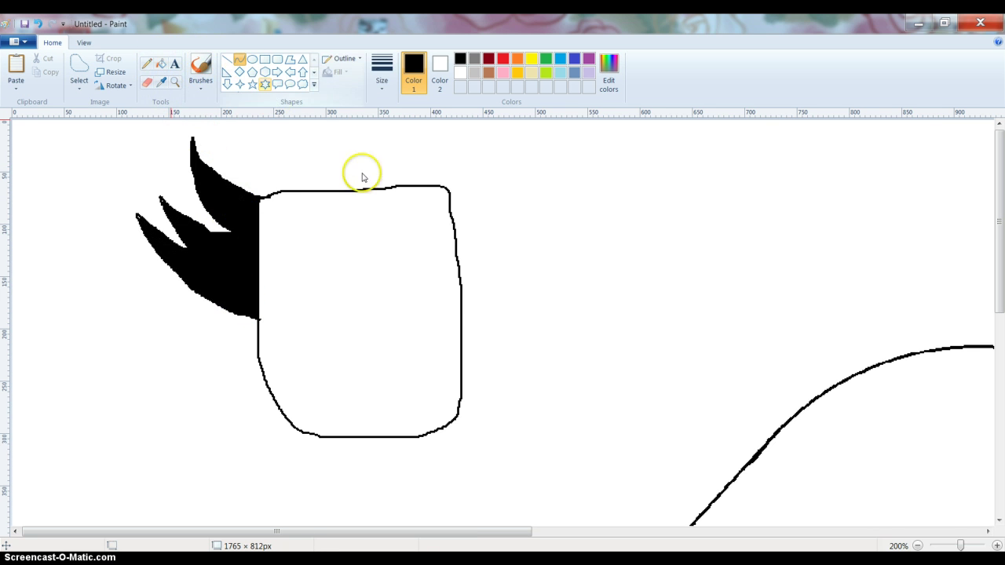
pyautogui.moveTo(401, 185); pyautogui.dragTo(397, 432)
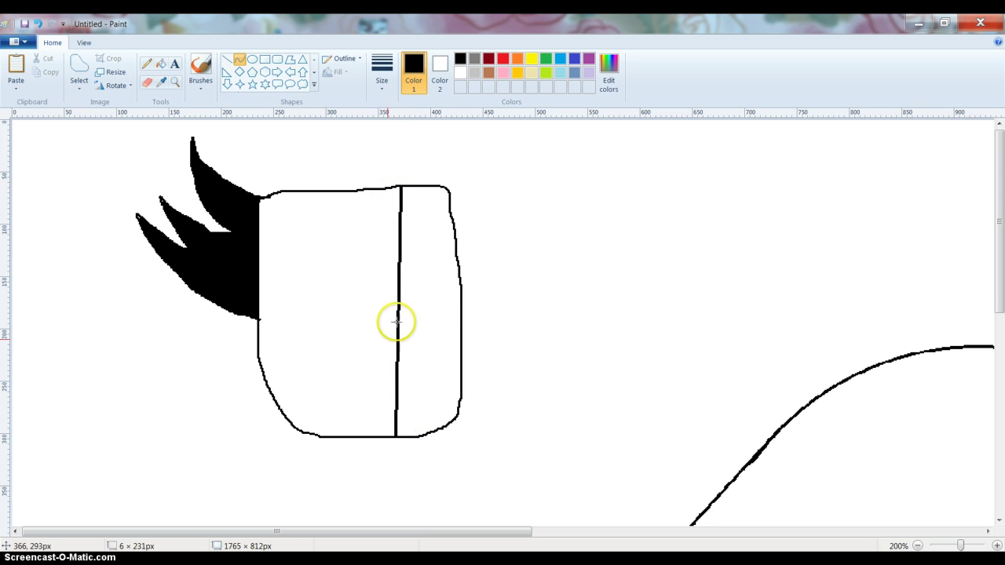
pyautogui.moveTo(400, 309); pyautogui.dragTo(365, 299)
pyautogui.click(365, 299)
pyautogui.click(541, 259)
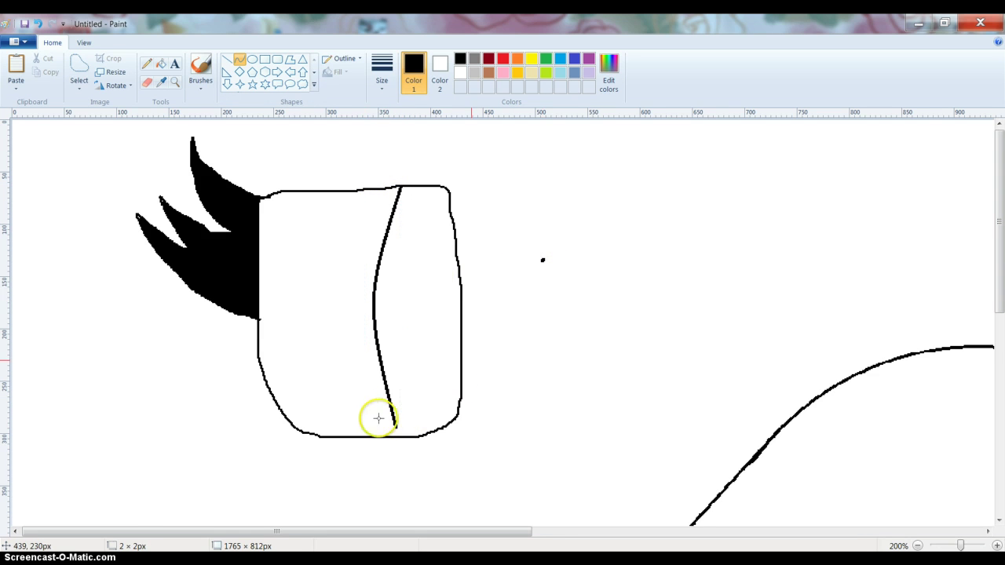
pyautogui.rightClick(531, 274)
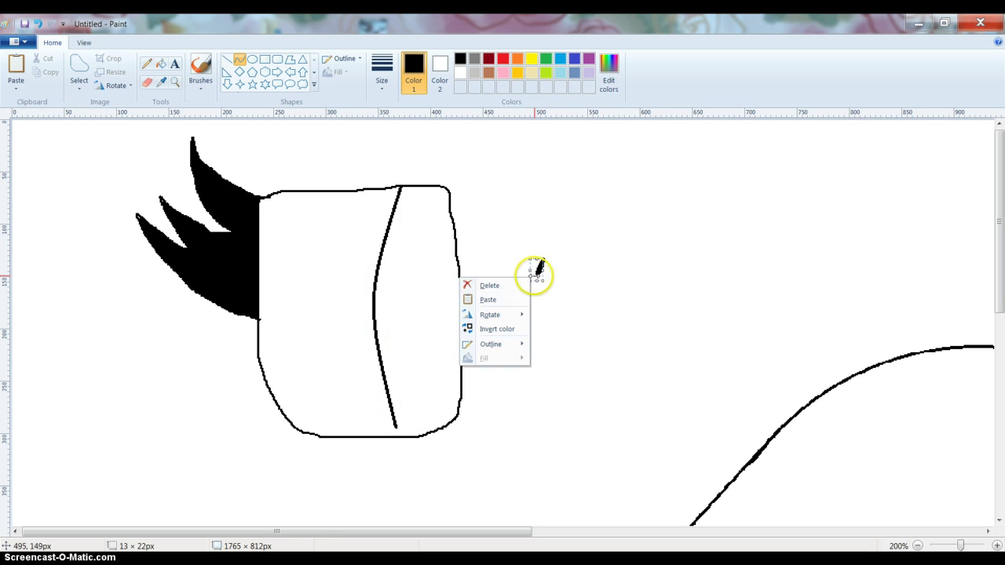
pyautogui.click(513, 286)
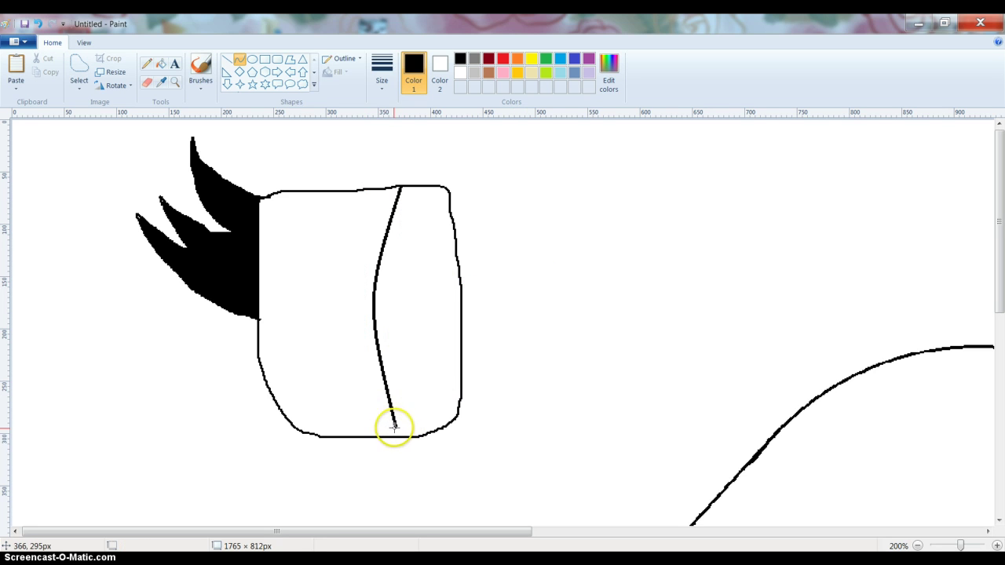
pyautogui.moveTo(394, 425); pyautogui.dragTo(402, 437)
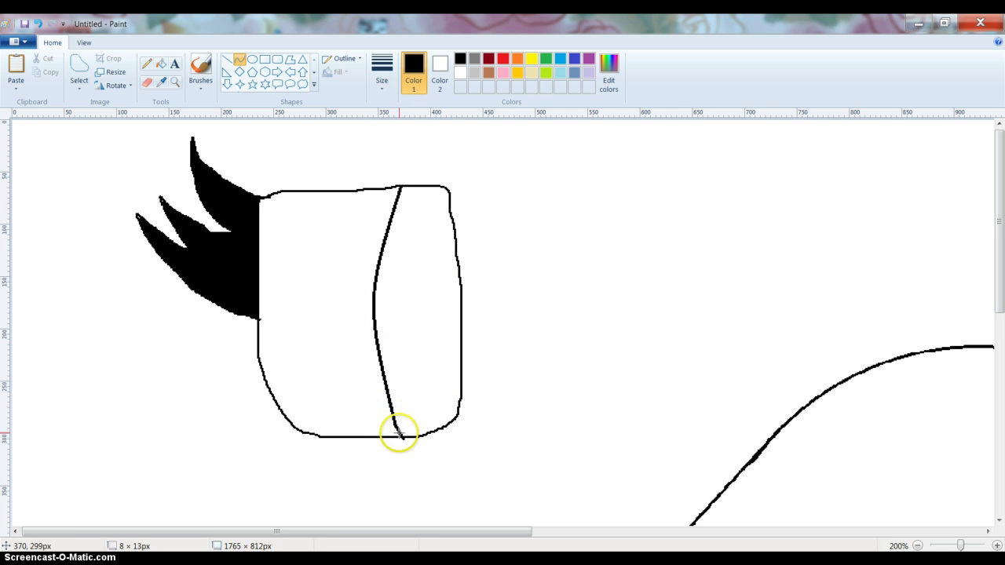
pyautogui.doubleClick(399, 424)
# - Fill the eye's right part black as the pupil and zoom back to full size
pyautogui.click(161, 67)
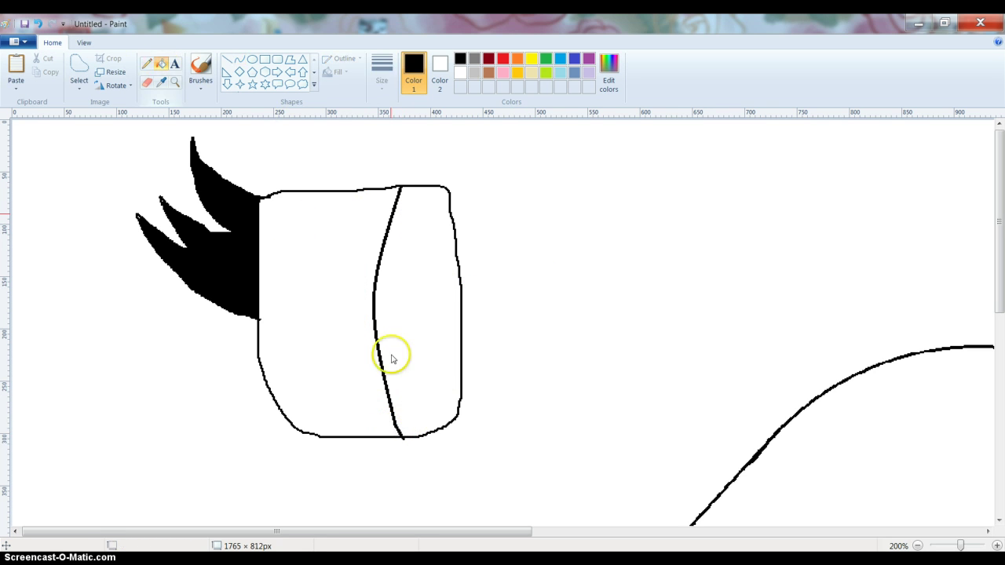
pyautogui.click(400, 348)
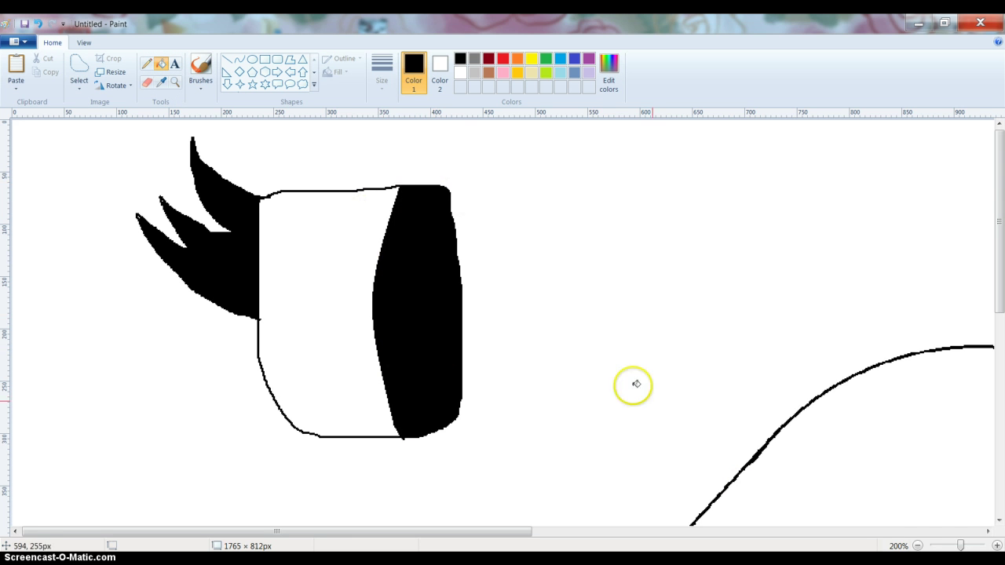
pyautogui.click(917, 546)
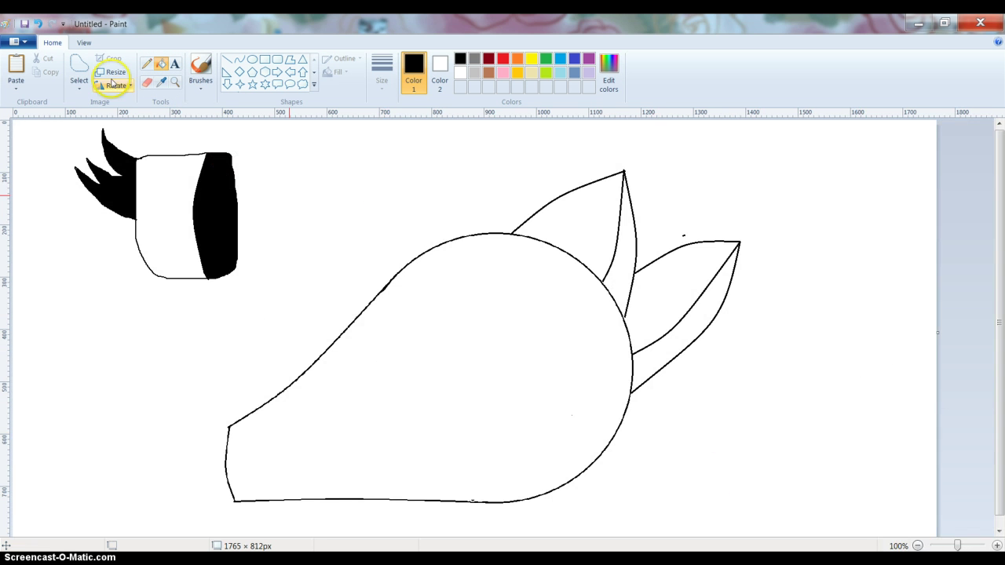
# - Select the eye, move it onto the head, flip it horizontally and shrink it
pyautogui.click(81, 68)
pyautogui.moveTo(35, 143); pyautogui.dragTo(41, 136)
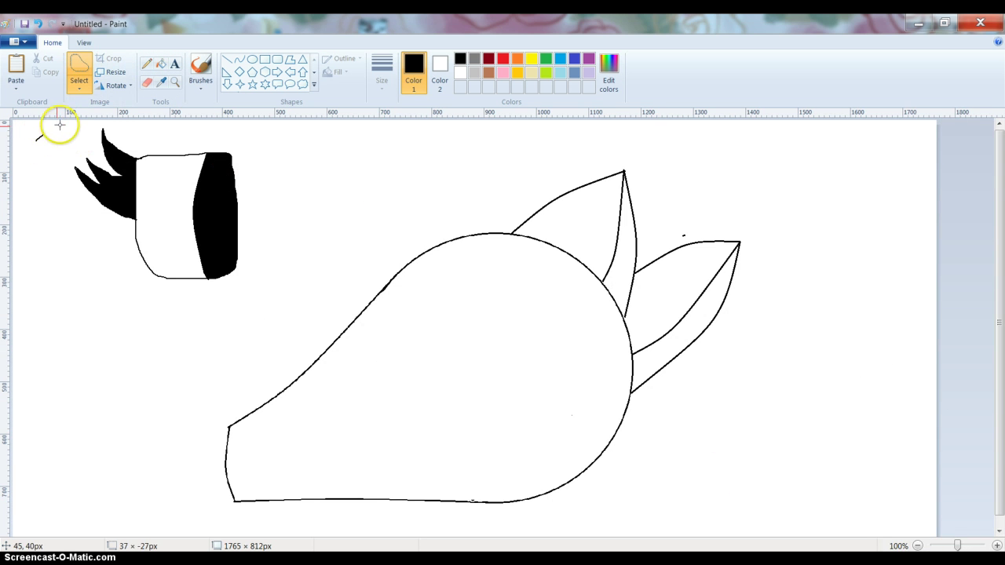
pyautogui.moveTo(143, 135)
pyautogui.mouseDown()
pyautogui.moveTo(231, 139)
pyautogui.moveTo(254, 156)
pyautogui.moveTo(263, 296)
pyautogui.moveTo(241, 312)
pyautogui.moveTo(207, 312)
pyautogui.moveTo(99, 264)
pyautogui.moveTo(50, 229)
pyautogui.moveTo(28, 177)
pyautogui.moveTo(55, 141)
pyautogui.mouseUp()
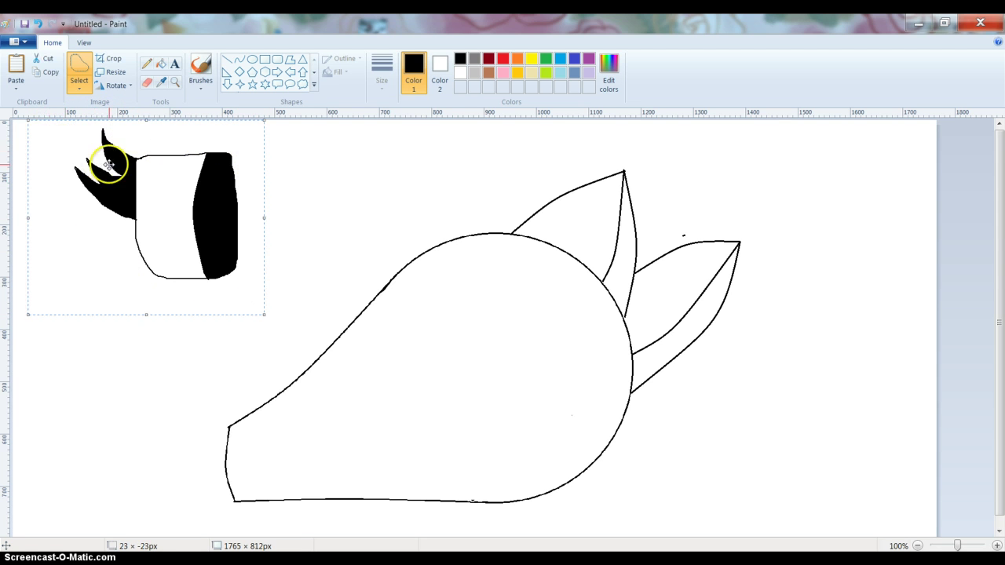
pyautogui.moveTo(102, 168); pyautogui.dragTo(383, 318)
pyautogui.rightClick(383, 317)
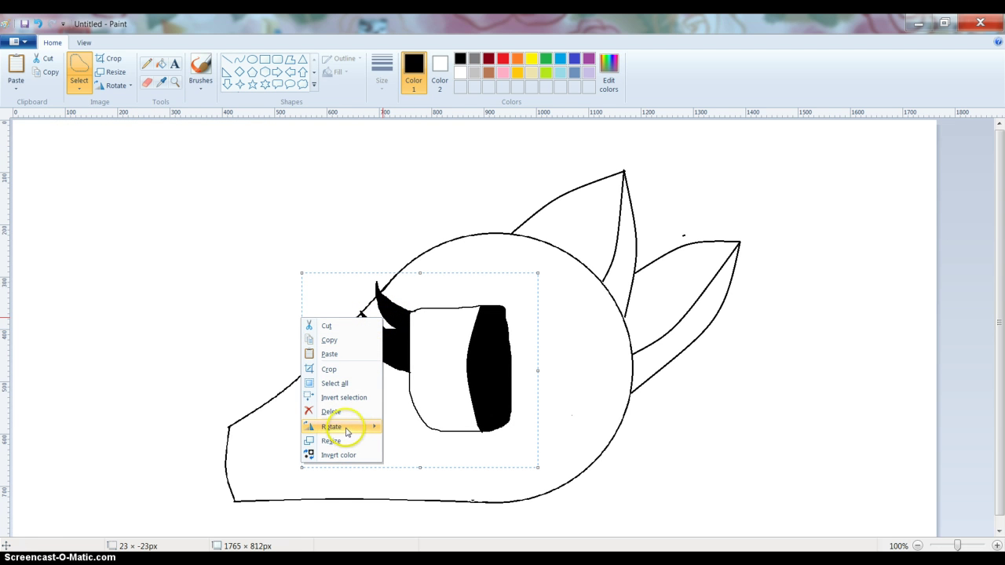
pyautogui.moveTo(349, 428)
pyautogui.click(261, 485)
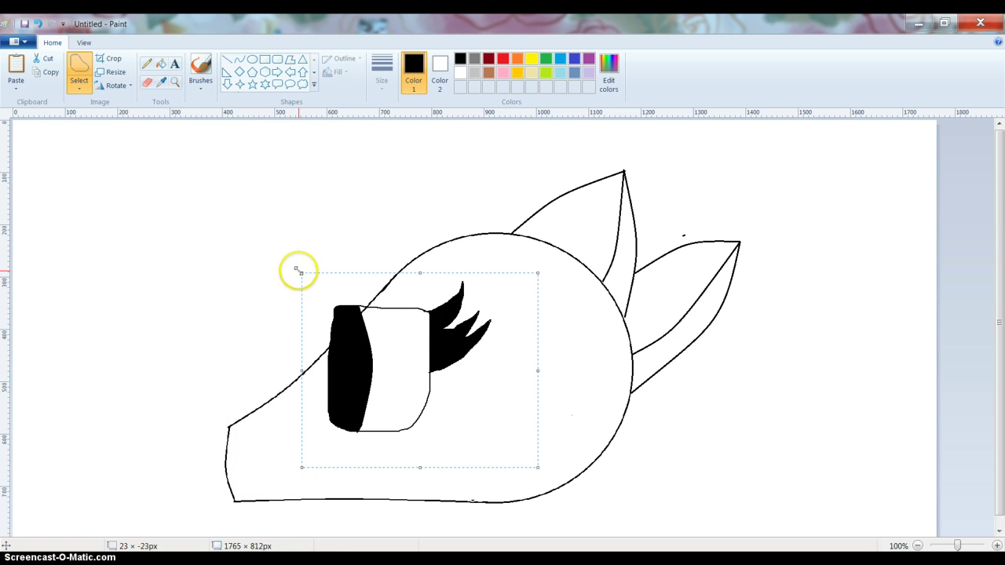
pyautogui.moveTo(297, 269); pyautogui.dragTo(352, 324)
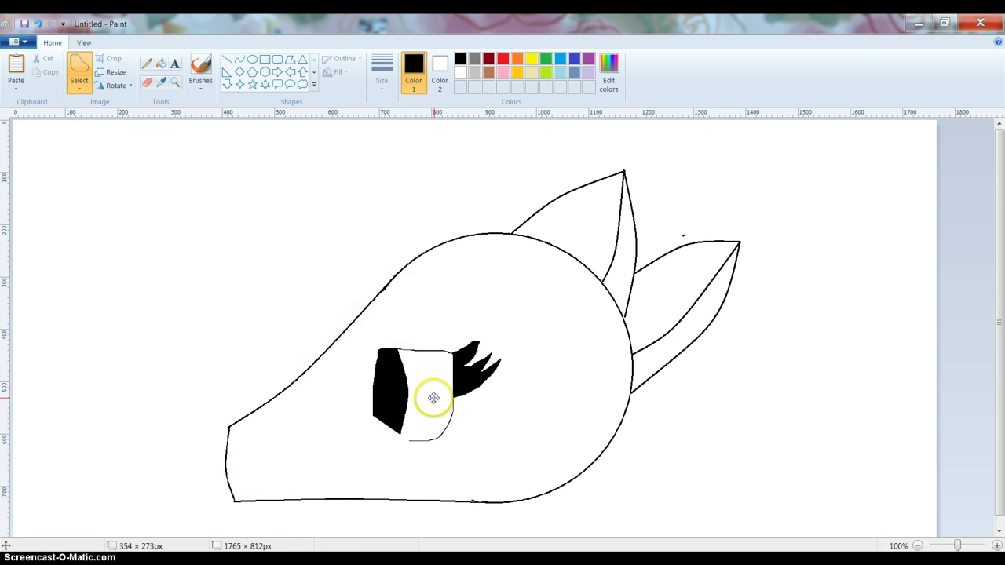
pyautogui.moveTo(435, 385); pyautogui.dragTo(440, 358)
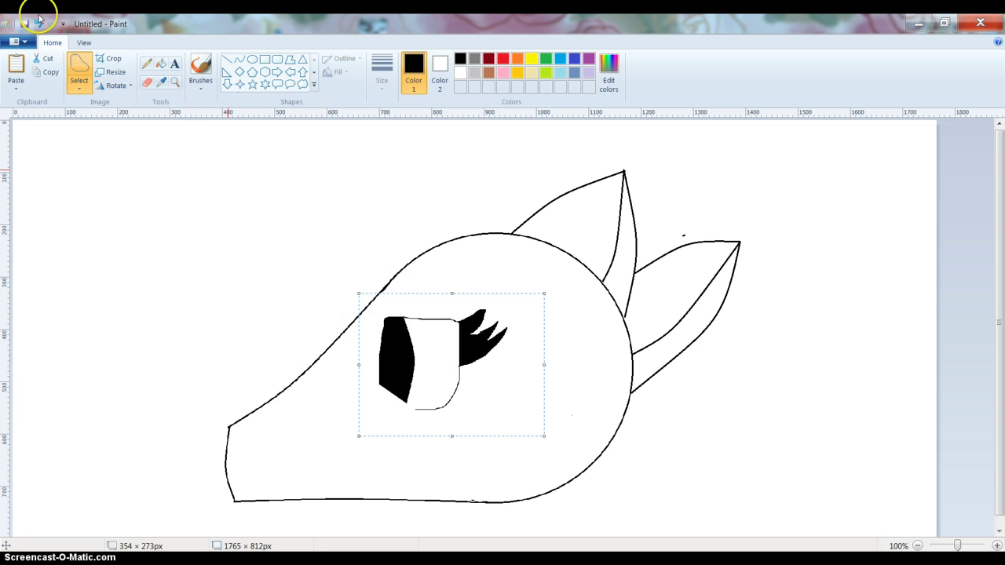
pyautogui.click(37, 25)
# - Reselect the eye, place it on the head mirrored horizontally, and shrink it smaller
pyautogui.moveTo(78, 143); pyautogui.dragTo(180, 112)
pyautogui.moveTo(301, 224)
pyautogui.mouseDown()
pyautogui.moveTo(266, 310)
pyautogui.moveTo(232, 319)
pyautogui.moveTo(143, 292)
pyautogui.moveTo(54, 199)
pyautogui.moveTo(60, 151)
pyautogui.moveTo(85, 133)
pyautogui.mouseUp()
pyautogui.moveTo(157, 165); pyautogui.dragTo(404, 323)
pyautogui.rightClick(404, 323)
pyautogui.moveTo(365, 437)
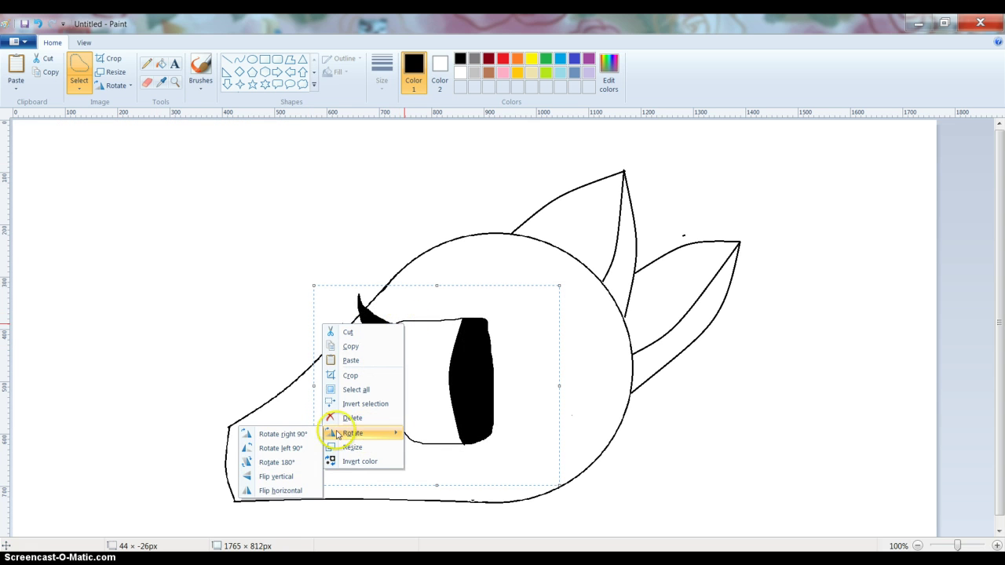
pyautogui.click(309, 491)
pyautogui.moveTo(403, 426); pyautogui.dragTo(406, 404)
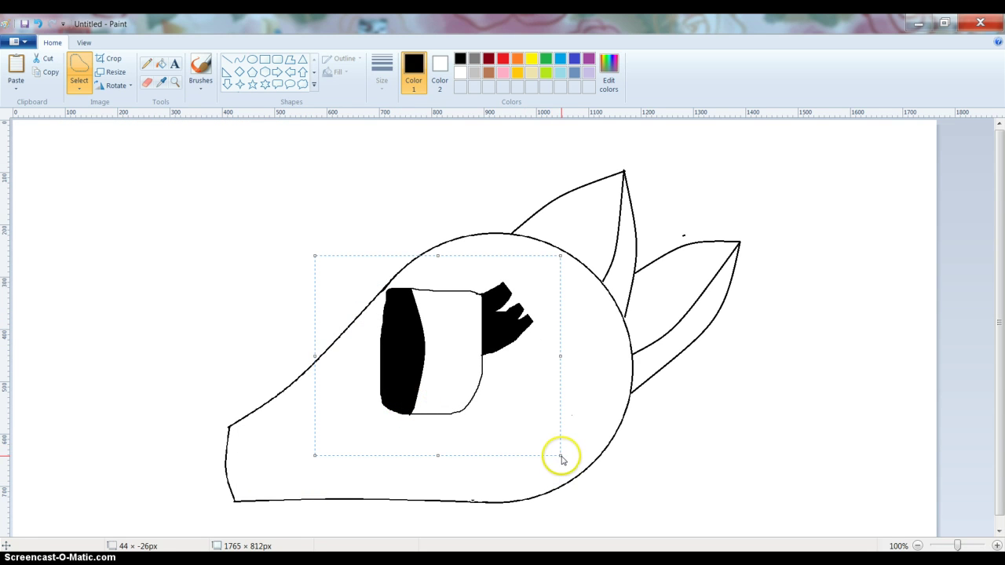
pyautogui.moveTo(560, 456); pyautogui.dragTo(523, 433)
pyautogui.click(481, 396)
pyautogui.hotkey('ctrl', 'z')
pyautogui.hotkey('ctrl', 'z')
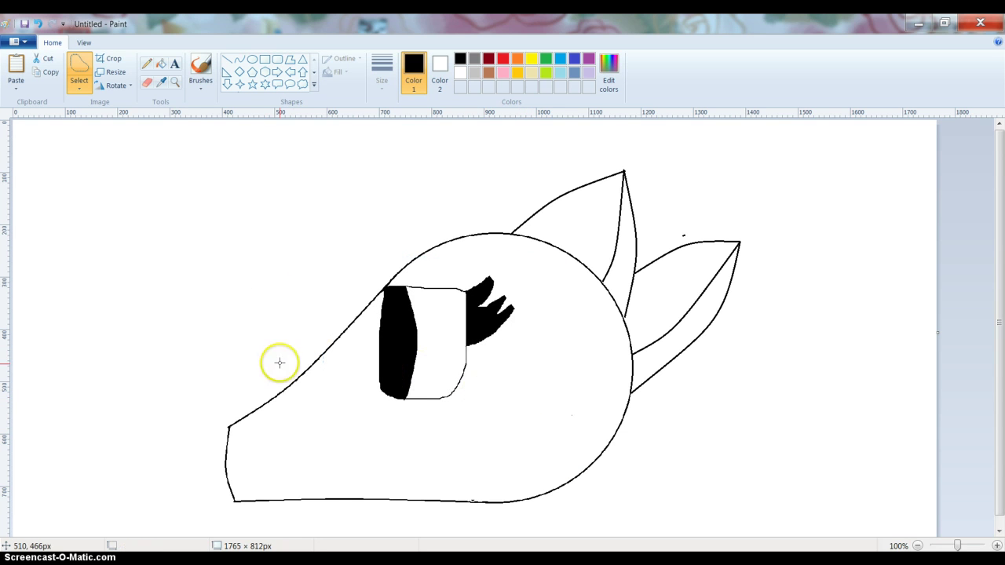
# - Draw a short curved nose line at the wolf's snout tip with the Curve tool
pyautogui.click(240, 59)
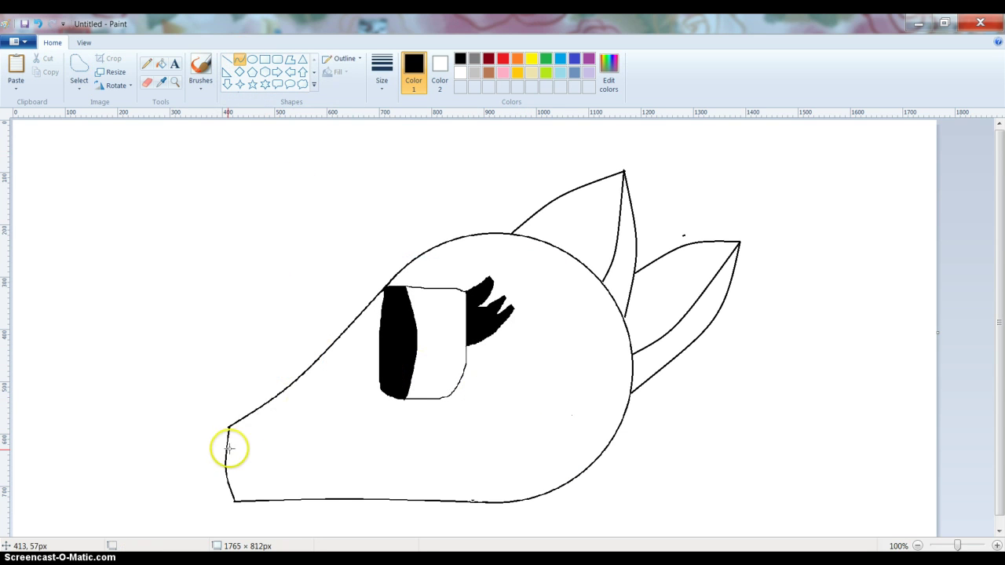
pyautogui.moveTo(234, 445)
pyautogui.mouseDown()
pyautogui.moveTo(242, 418)
pyautogui.moveTo(256, 424)
pyautogui.mouseUp()
pyautogui.scroll(-1, 608, 486)
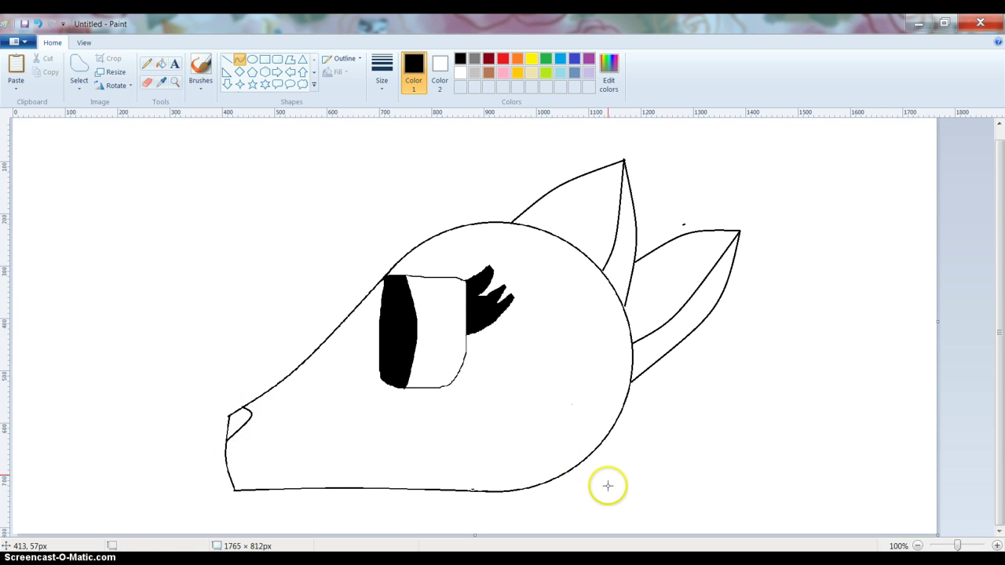
# - Draw two outward-bending curved neck lines running down below the head
pyautogui.moveTo(600, 446); pyautogui.dragTo(664, 564)
pyautogui.moveTo(639, 489); pyautogui.dragTo(678, 484)
pyautogui.click(677, 485)
pyautogui.click(325, 488)
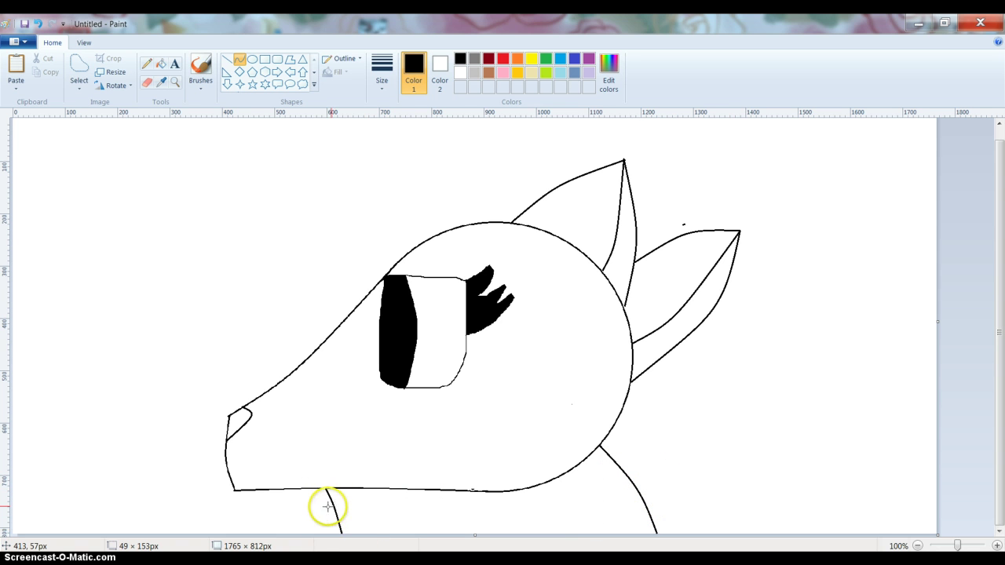
# - Finish the second neck curve, then fill the head and right ear orange
pyautogui.click(290, 508)
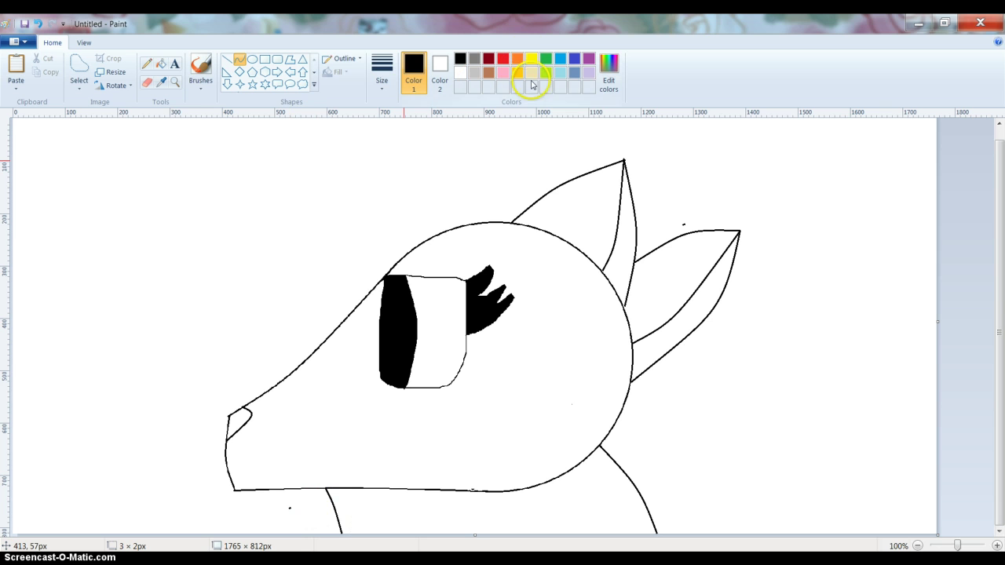
pyautogui.click(516, 58)
pyautogui.click(160, 63)
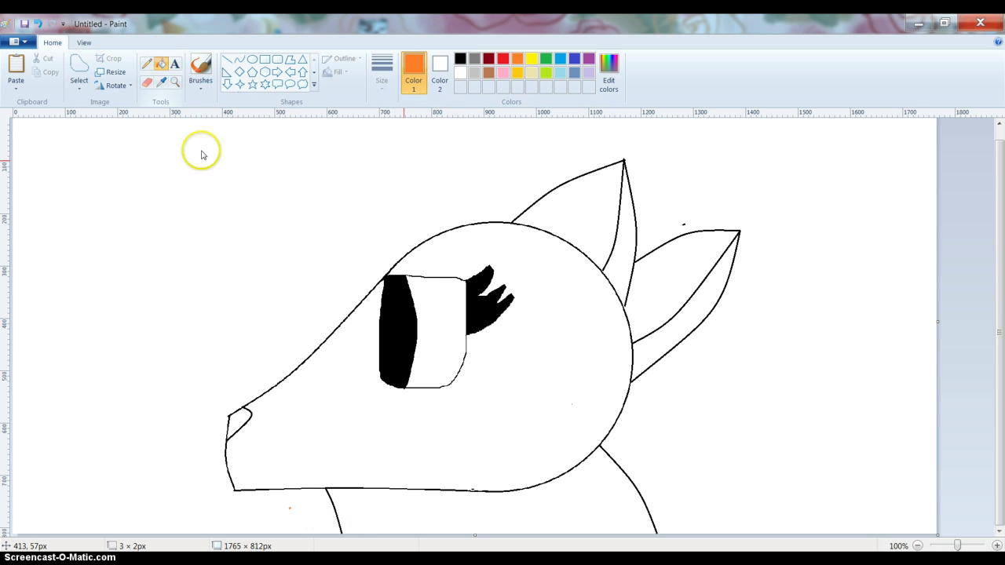
pyautogui.click(318, 376)
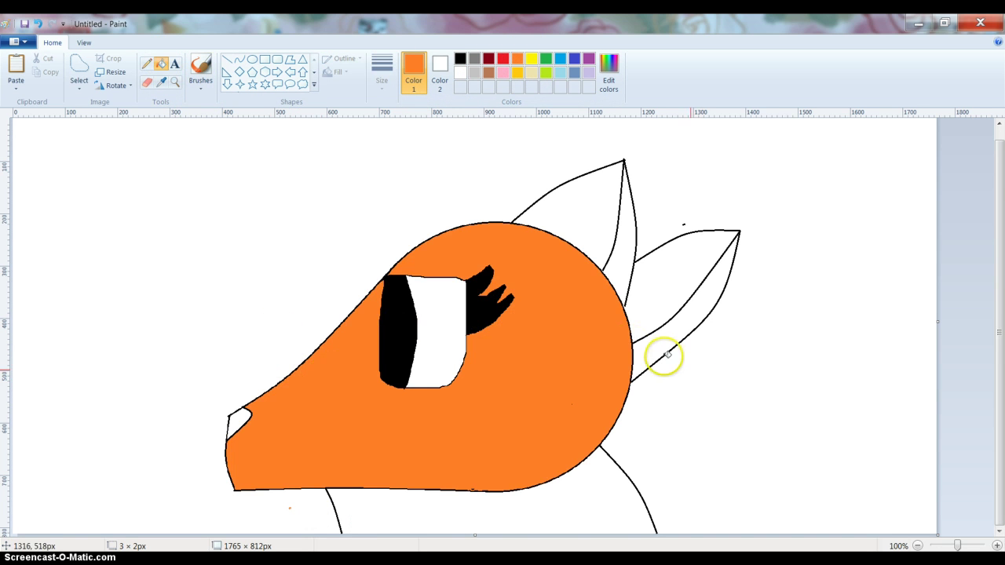
pyautogui.click(642, 357)
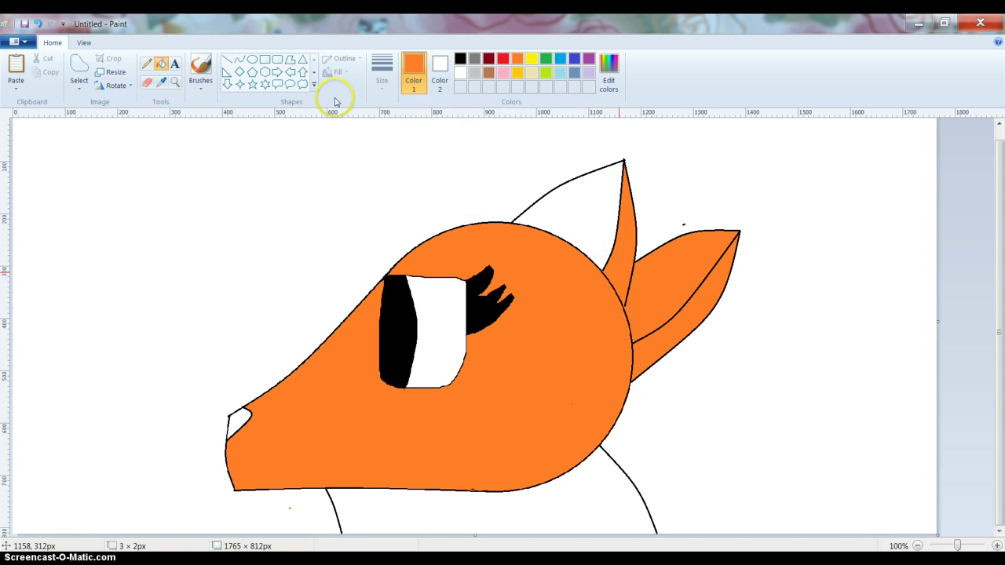
# - Draw a green-outlined six-pointed star on the cheek near the snout
pyautogui.click(314, 85)
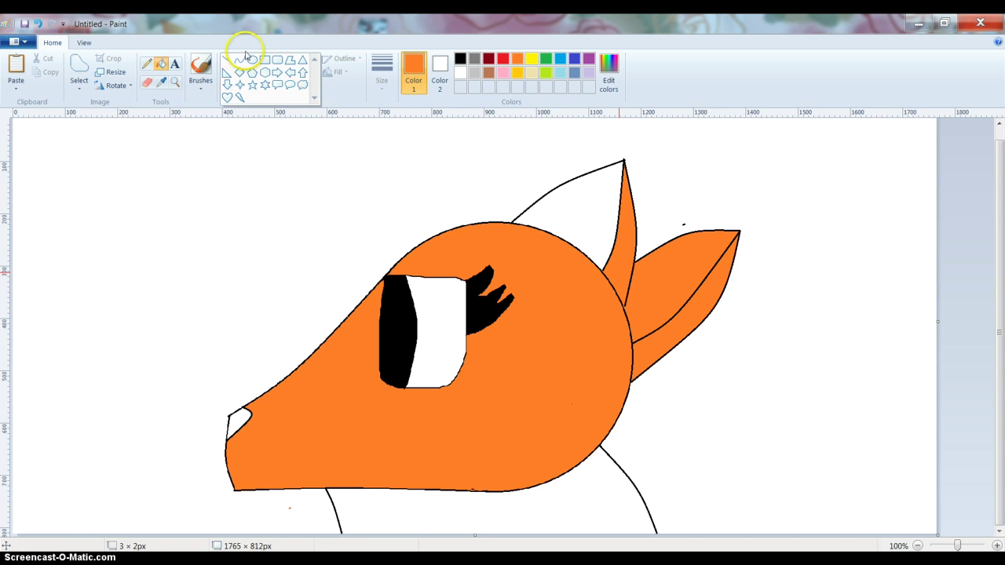
pyautogui.click(265, 84)
pyautogui.moveTo(342, 367); pyautogui.dragTo(431, 441)
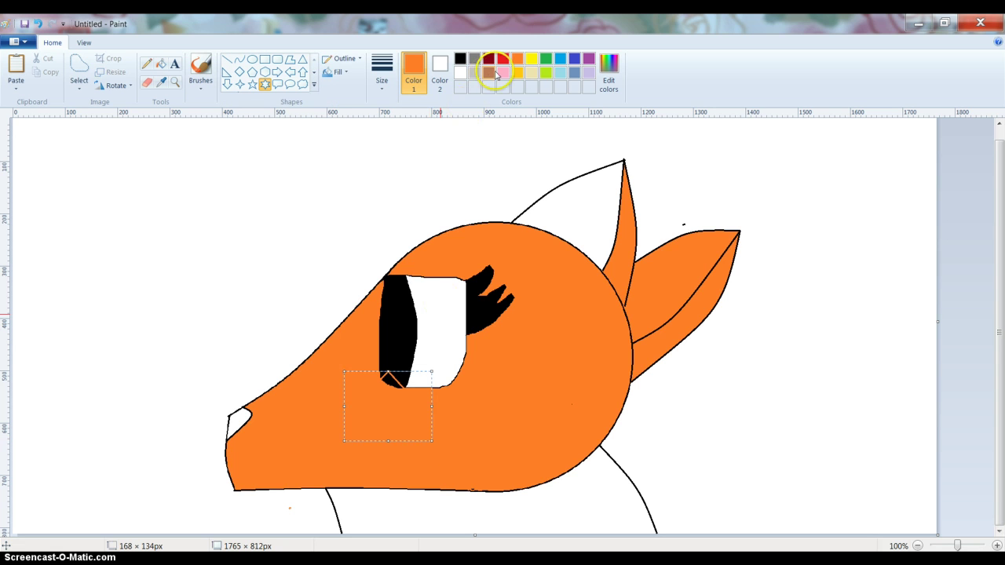
pyautogui.click(546, 63)
pyautogui.moveTo(406, 399); pyautogui.dragTo(366, 403)
# - Give the cheek star a solid green fill and nudge it down and left
pyautogui.rightClick(368, 404)
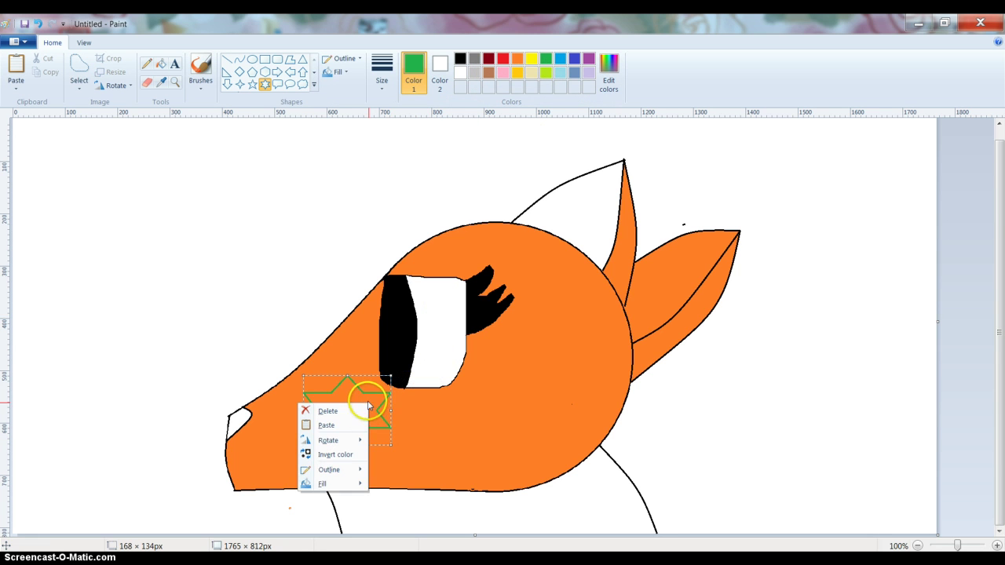
pyautogui.moveTo(323, 482)
pyautogui.click(271, 467)
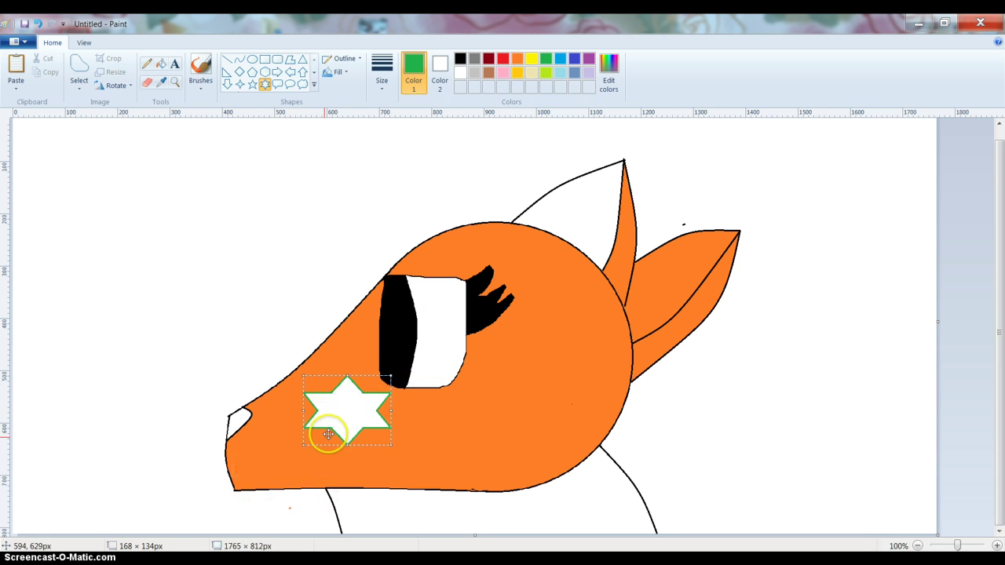
pyautogui.moveTo(355, 425); pyautogui.dragTo(342, 435)
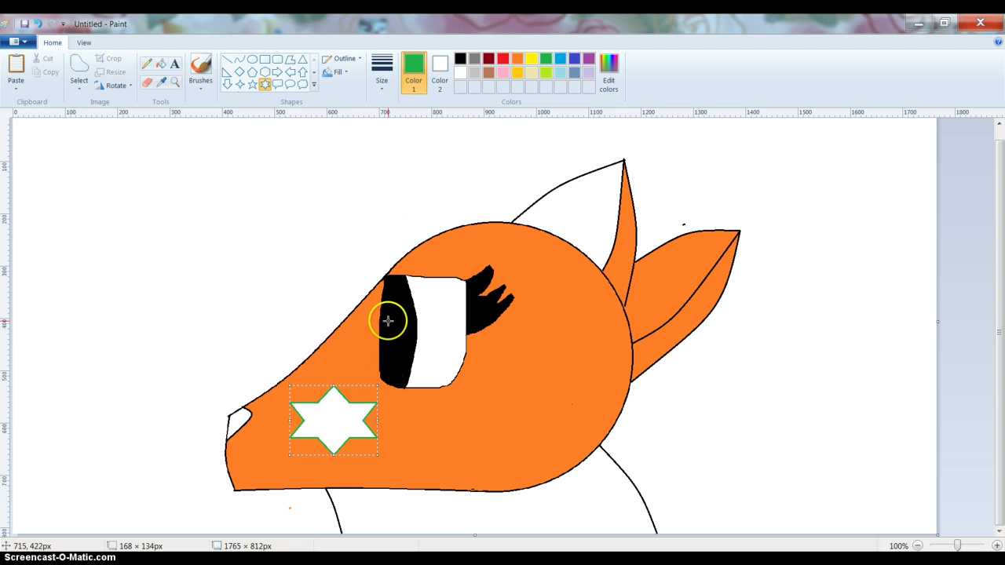
pyautogui.click(440, 71)
pyautogui.click(546, 58)
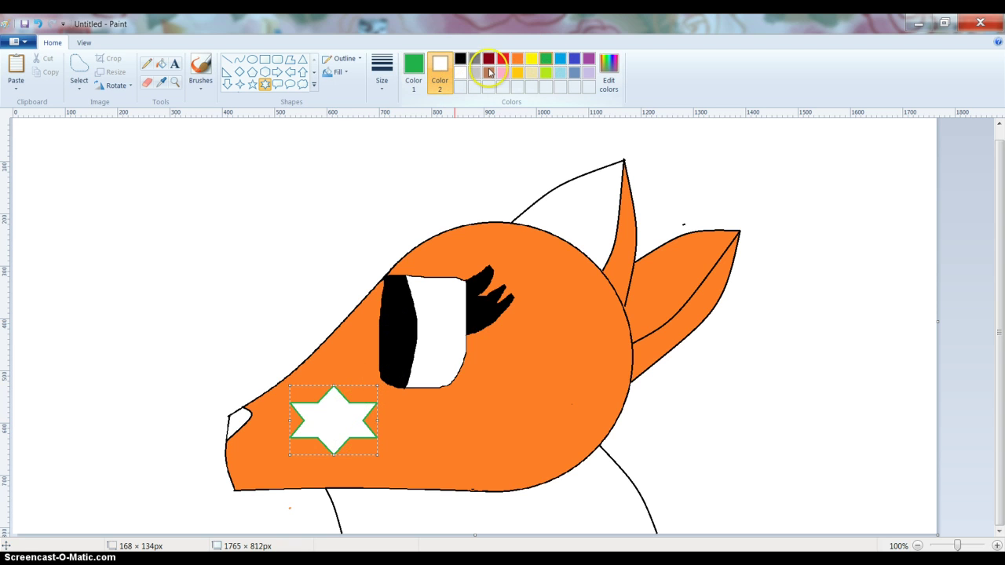
pyautogui.click(413, 79)
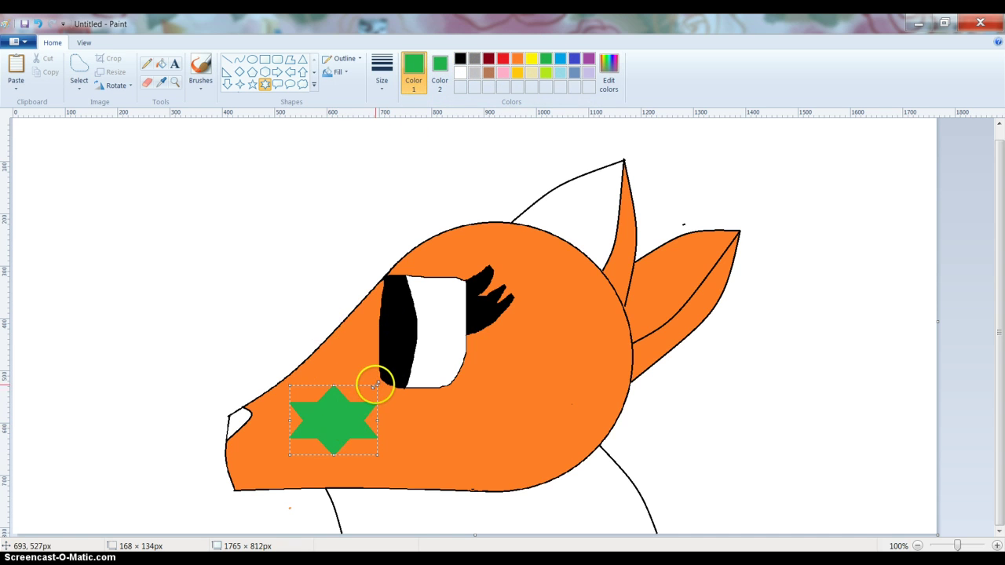
# - Resize the first star, then add a second green star behind the eye
pyautogui.moveTo(375, 385); pyautogui.dragTo(363, 370)
pyautogui.moveTo(341, 403); pyautogui.dragTo(358, 406)
pyautogui.moveTo(518, 351); pyautogui.dragTo(595, 427)
pyautogui.moveTo(581, 393); pyautogui.dragTo(556, 349)
# - Fill both inner ears pink, closing a gap in the right ear outline with black pencil
pyautogui.click(503, 72)
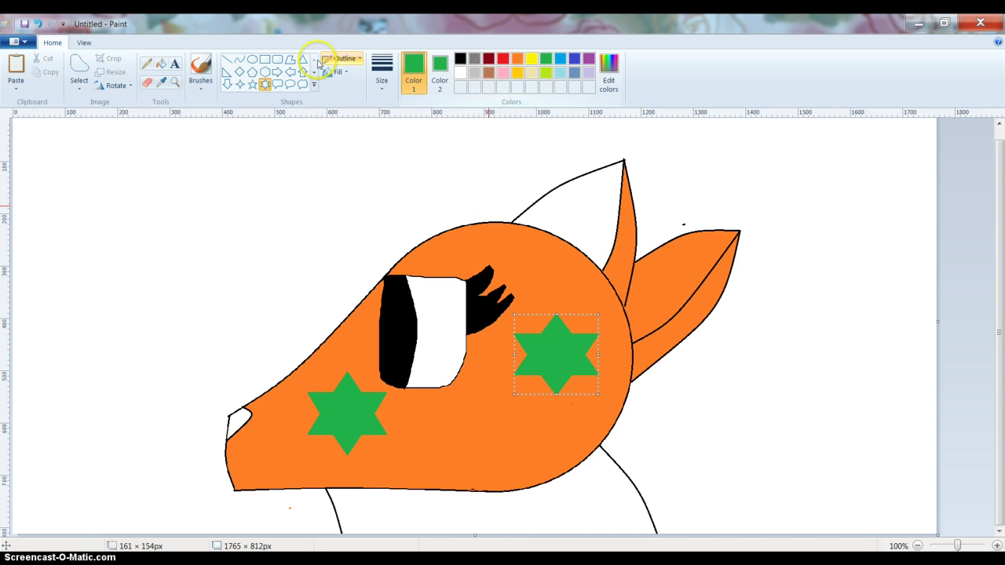
pyautogui.click(163, 68)
pyautogui.click(568, 236)
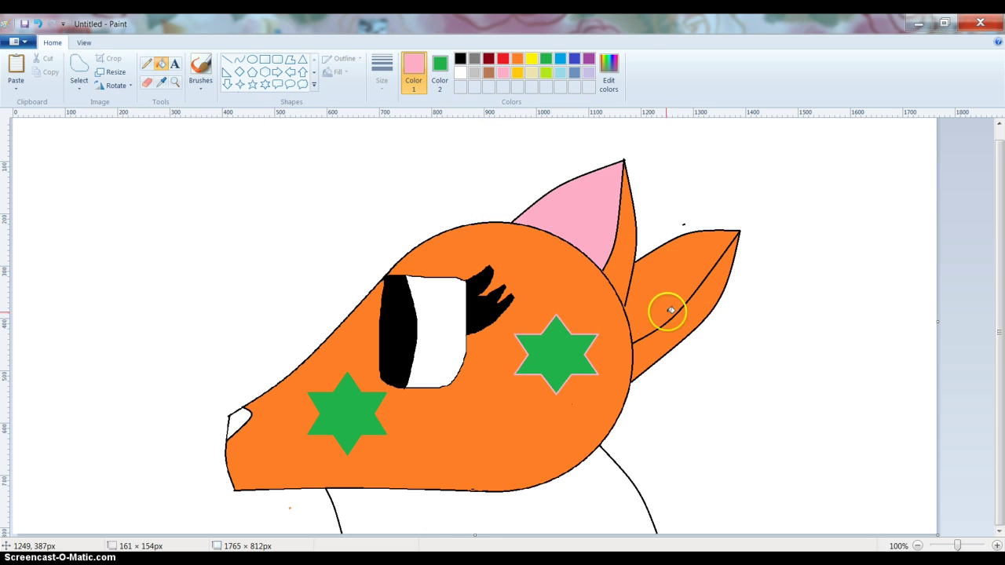
pyautogui.click(146, 63)
pyautogui.click(460, 58)
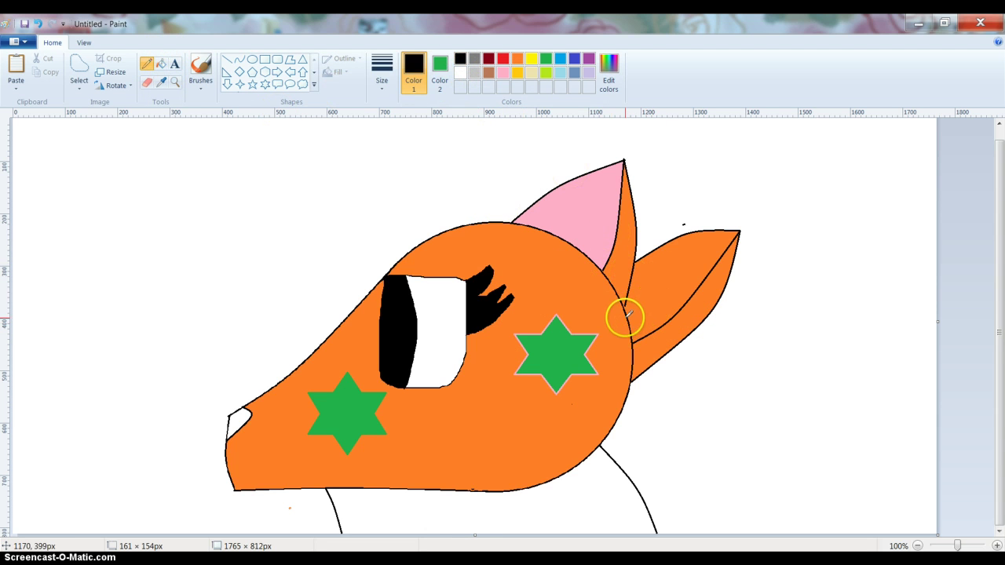
pyautogui.click(628, 312)
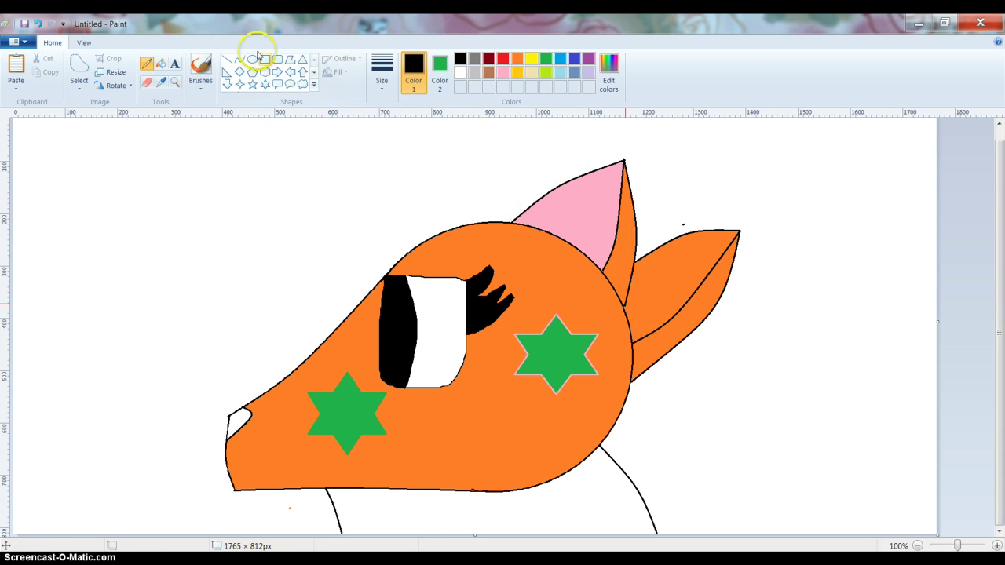
pyautogui.click(160, 62)
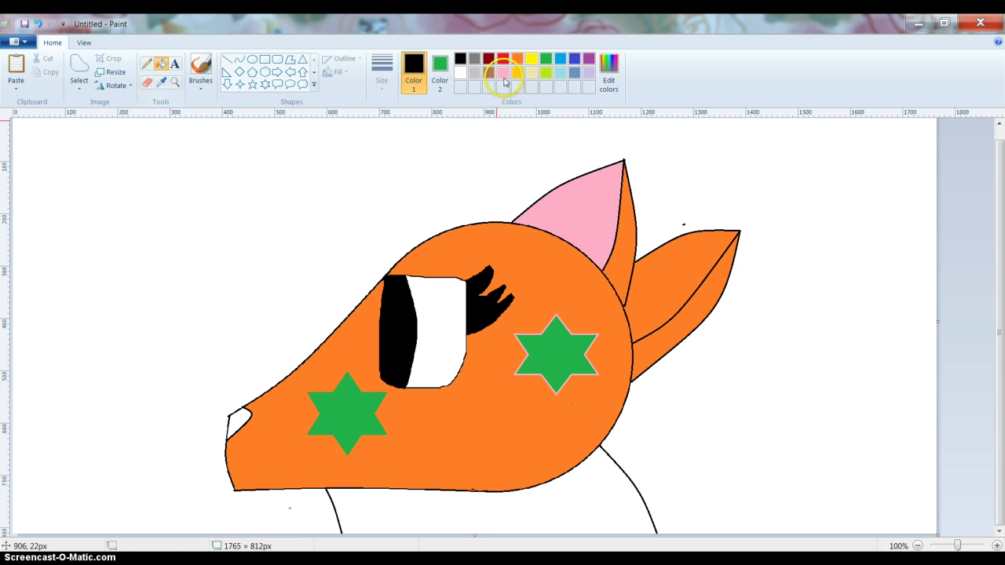
pyautogui.click(503, 72)
pyautogui.click(653, 291)
# - Fill the neck area below the head orange
pyautogui.click(440, 68)
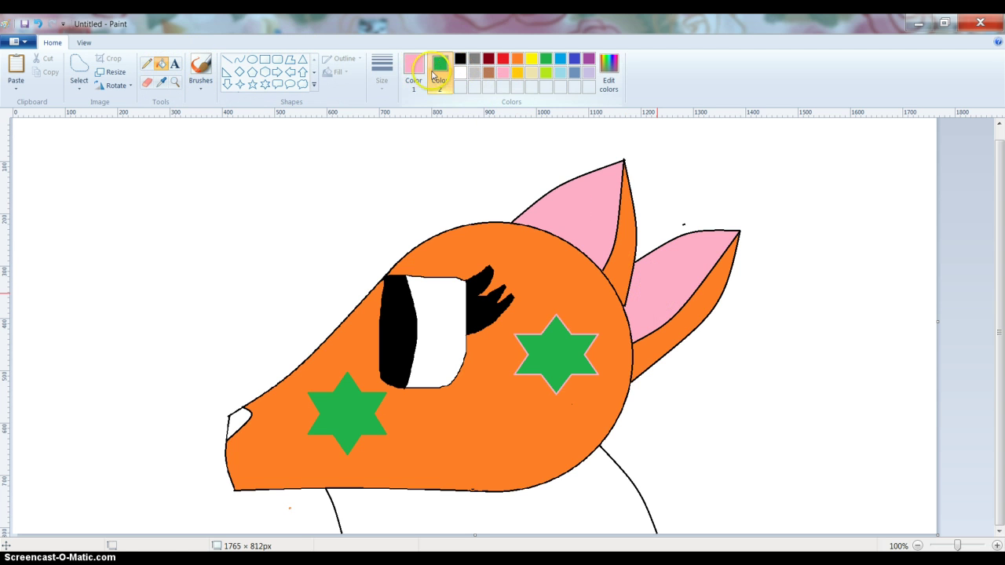
pyautogui.click(415, 72)
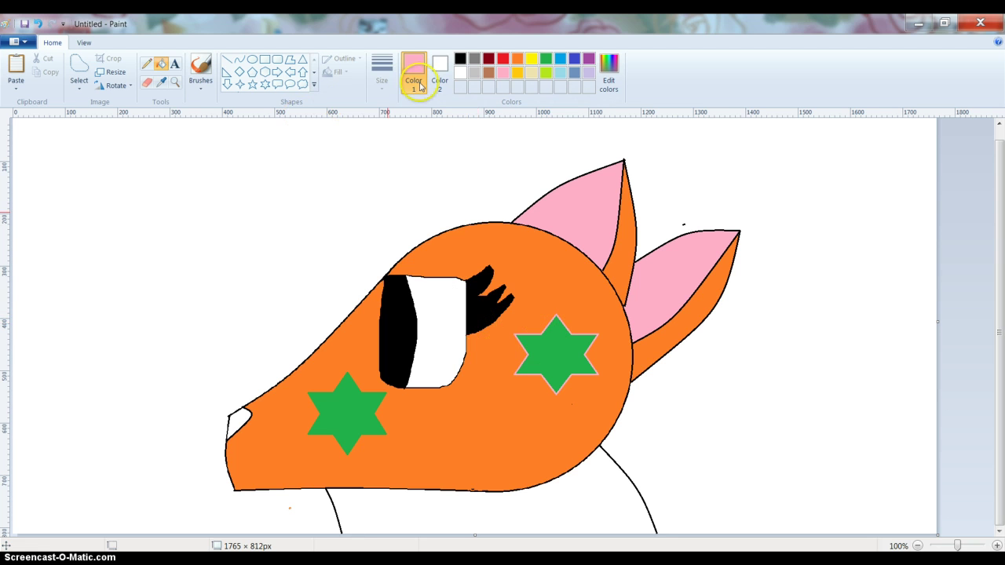
pyautogui.click(440, 67)
pyautogui.click(413, 69)
pyautogui.click(545, 59)
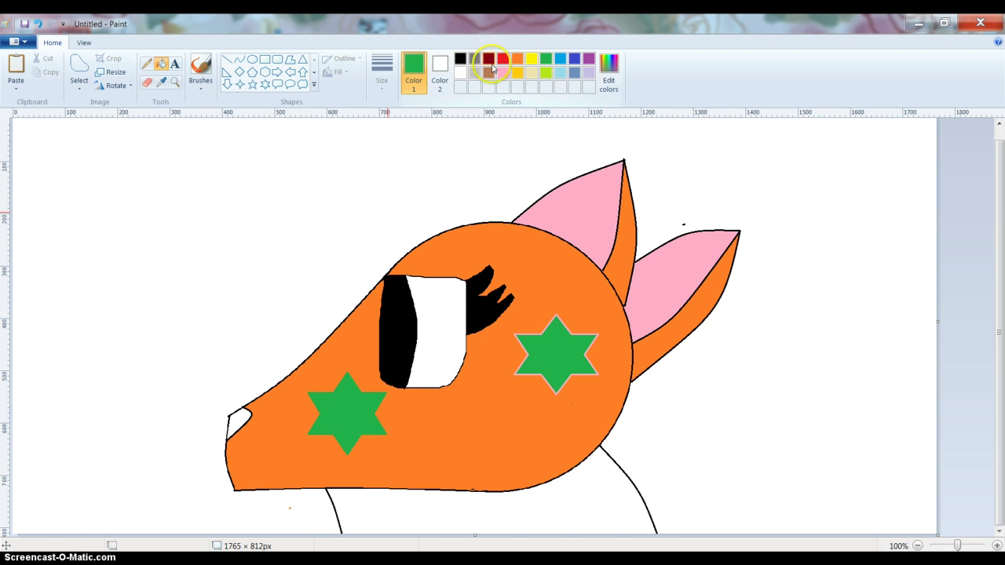
pyautogui.click(517, 59)
pyautogui.click(492, 501)
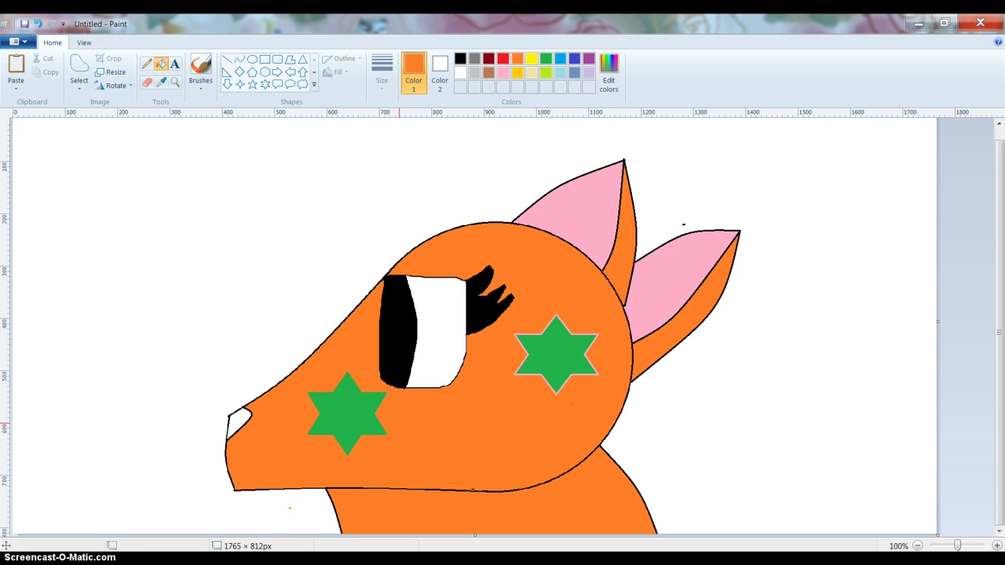
pyautogui.click(13, 119)
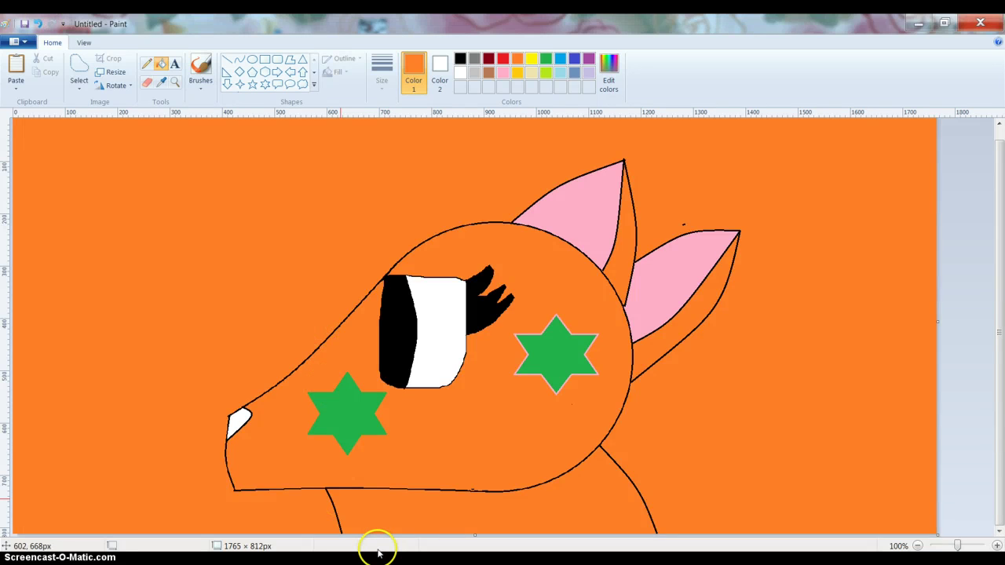
pyautogui.click(36, 24)
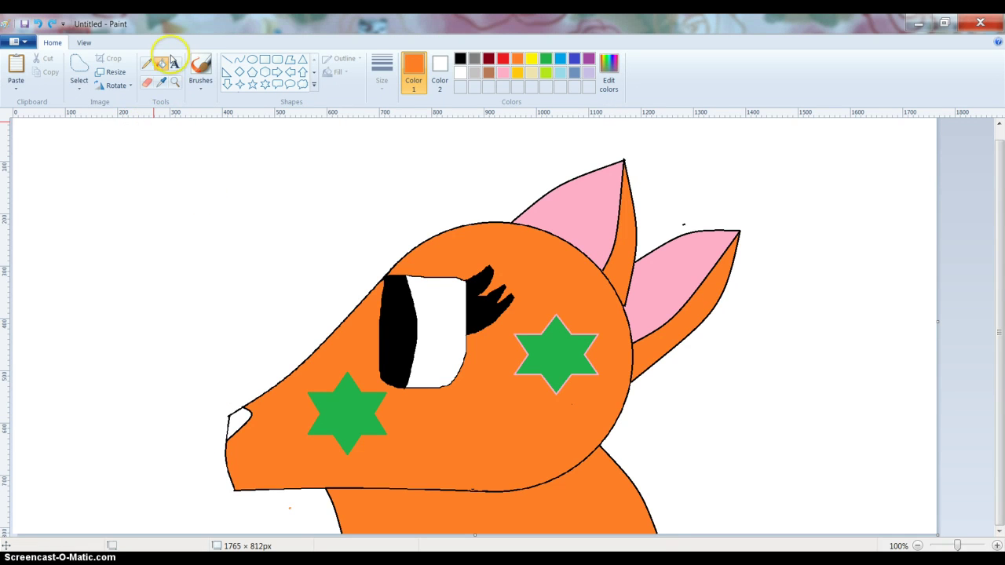
# - Add a text box at the upper left reading 'banana!!!!!!!!!!!' in orange bold Impact 28
pyautogui.click(174, 62)
pyautogui.moveTo(94, 201); pyautogui.dragTo(345, 316)
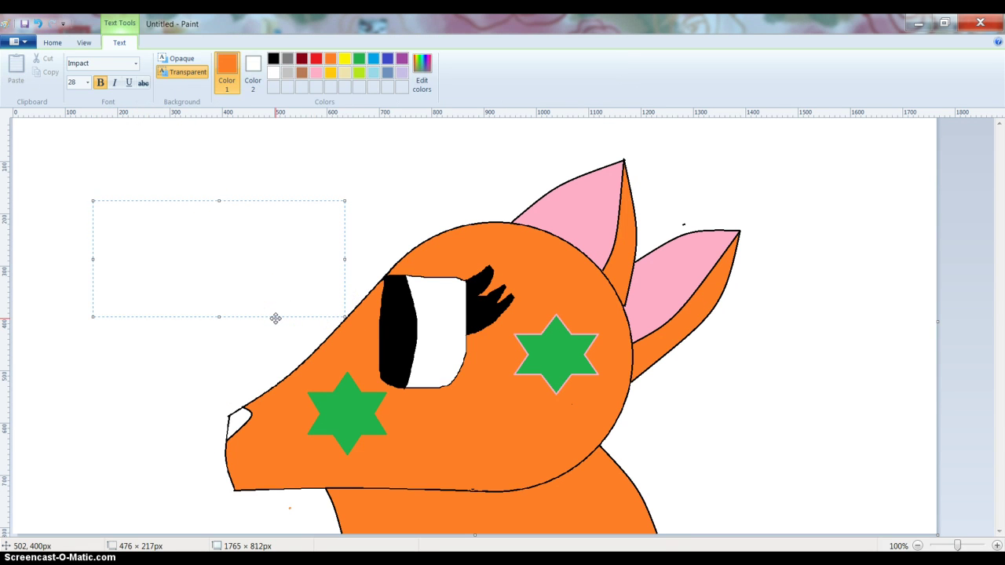
pyautogui.write('ban')
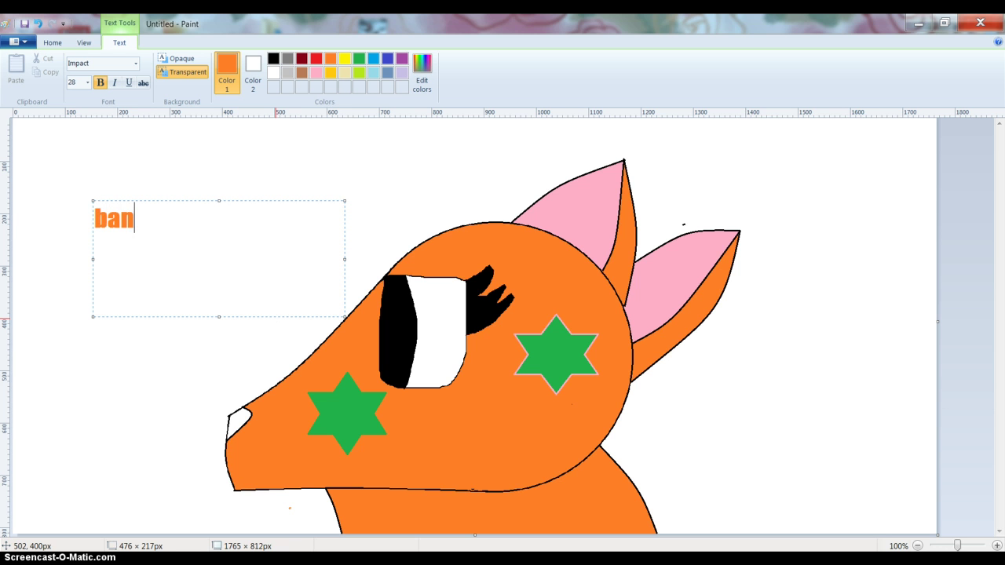
pyautogui.write('ana!!!!!!!!!!!')
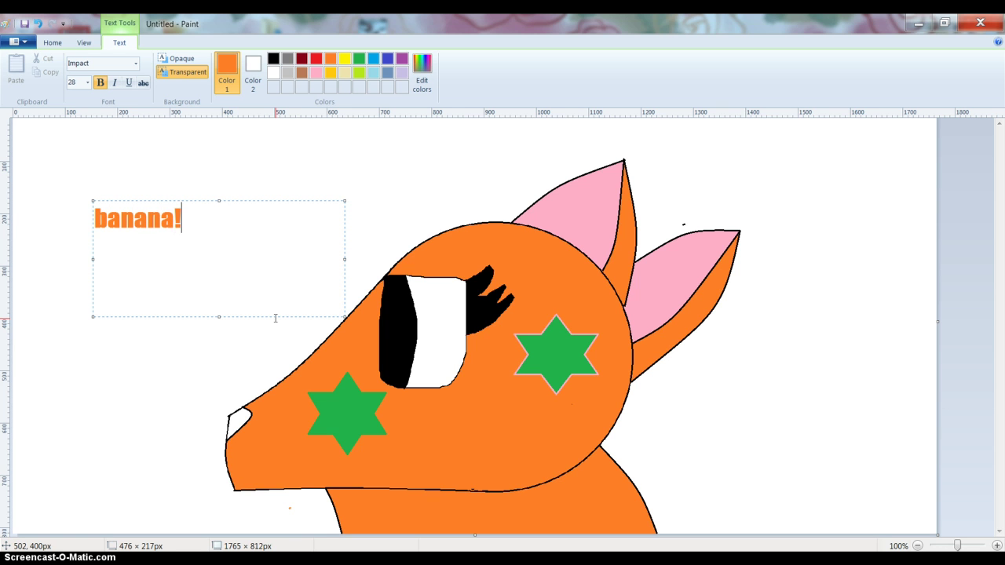